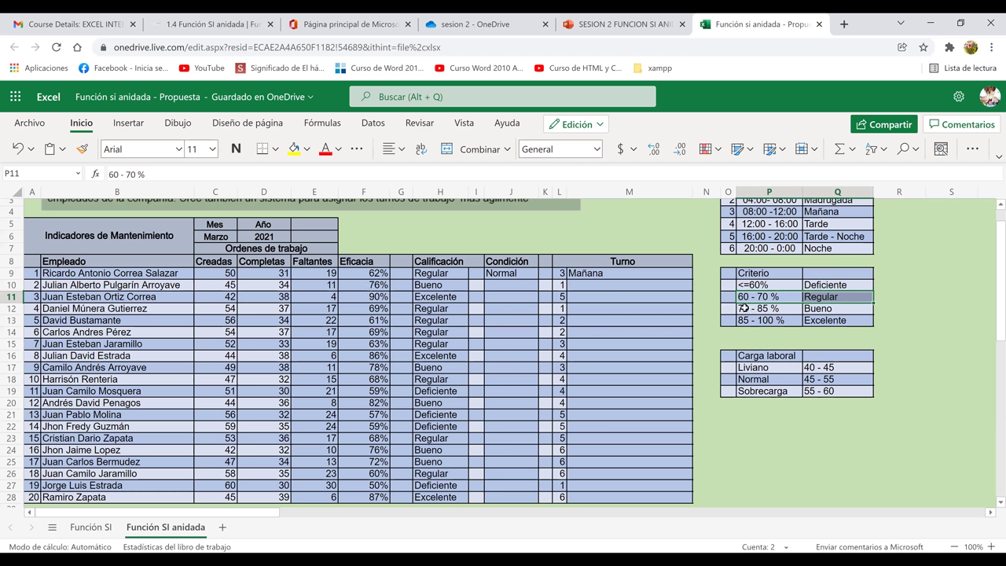
Step: Examine the efficiency criteria, the Calificación formula in H9, and the created, completed and missing orders in row 9
left_click(761, 307)
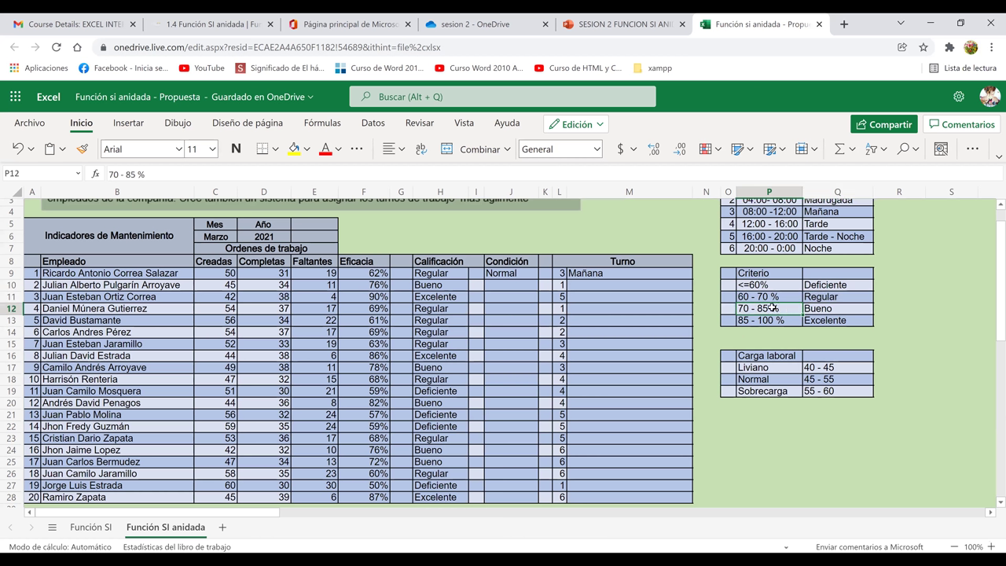
left_click(824, 309, "shift")
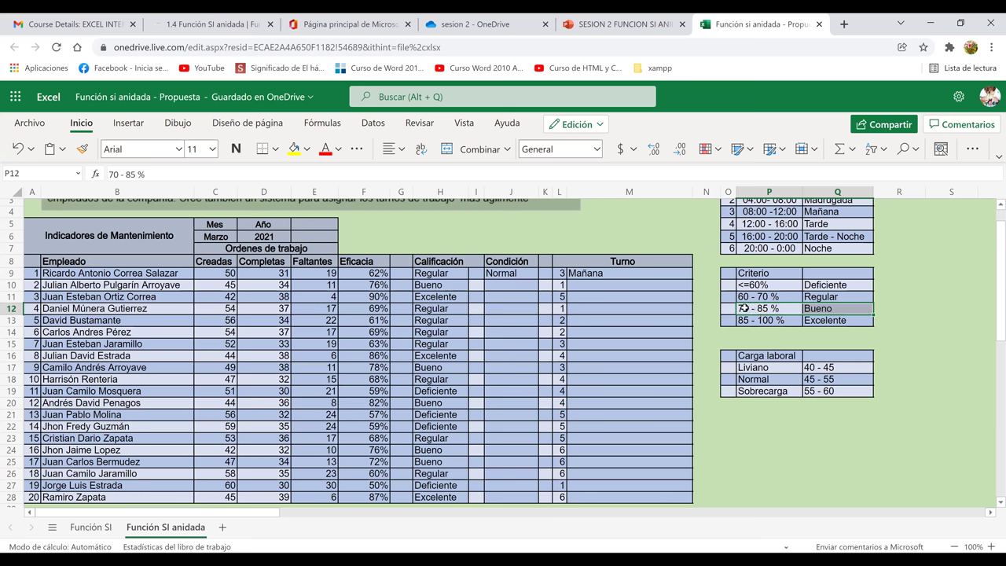
left_click(374, 295)
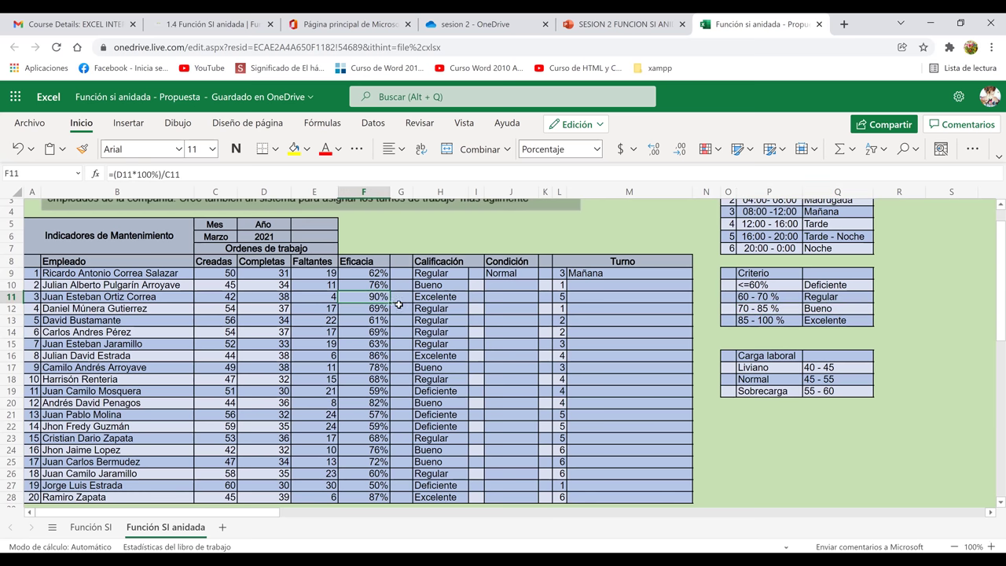
left_click(749, 320)
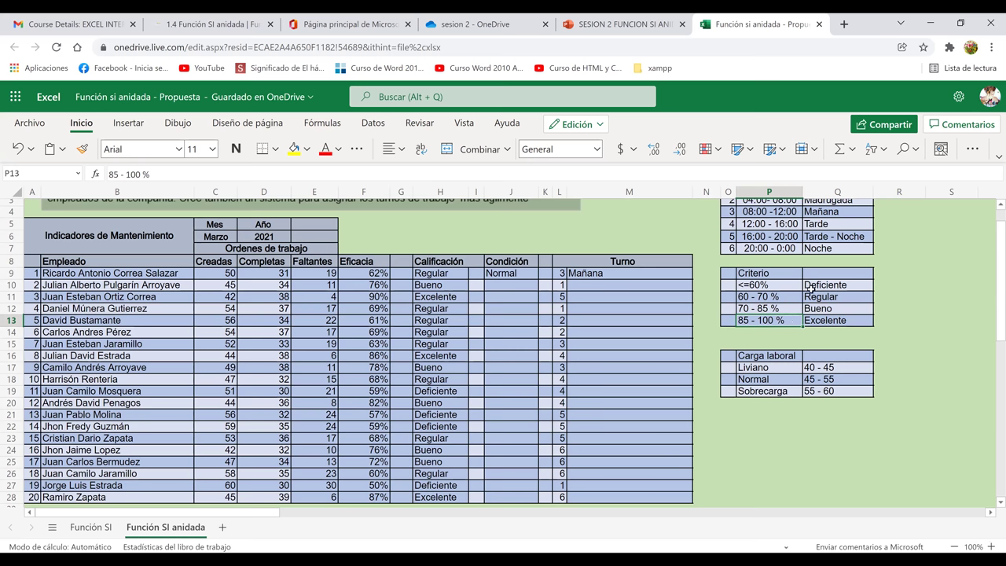
scroll(997, 290, "down", 1)
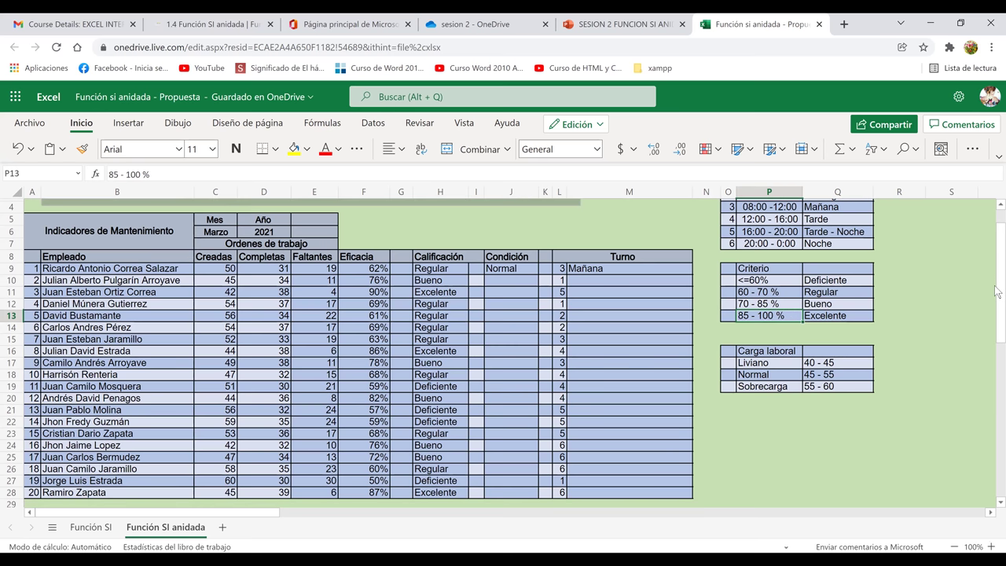
scroll(997, 291, "down", 1)
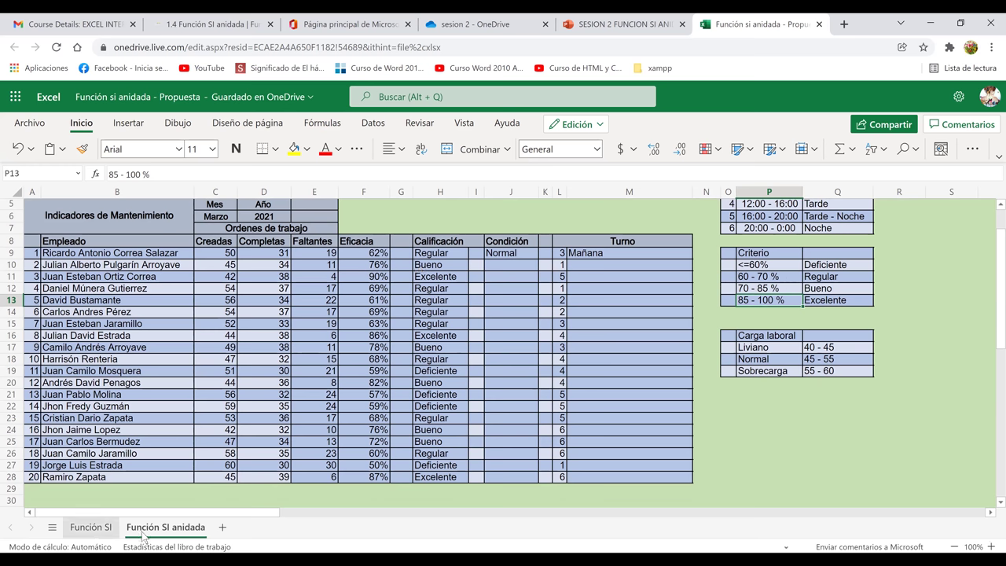
left_click(445, 254)
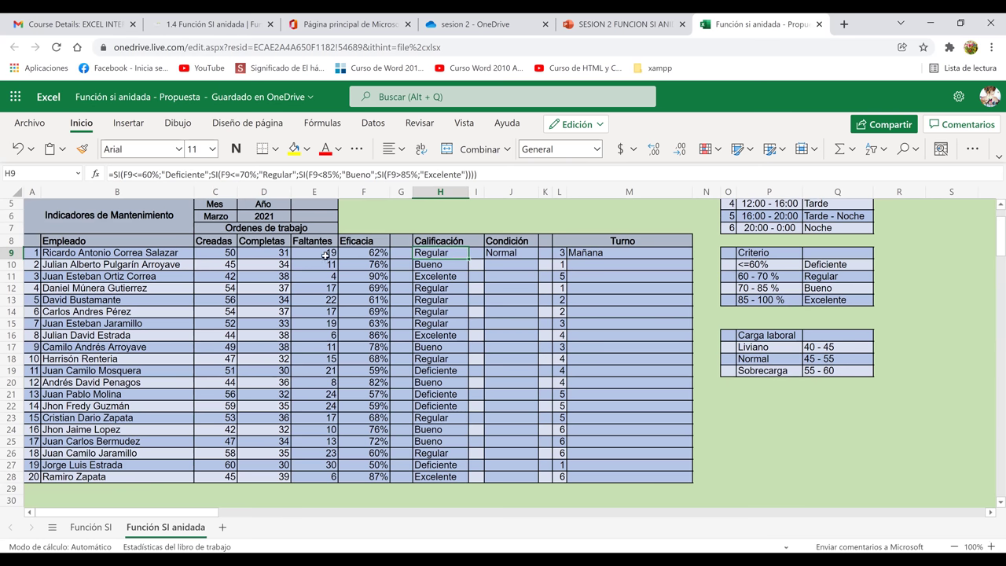
left_click(227, 254)
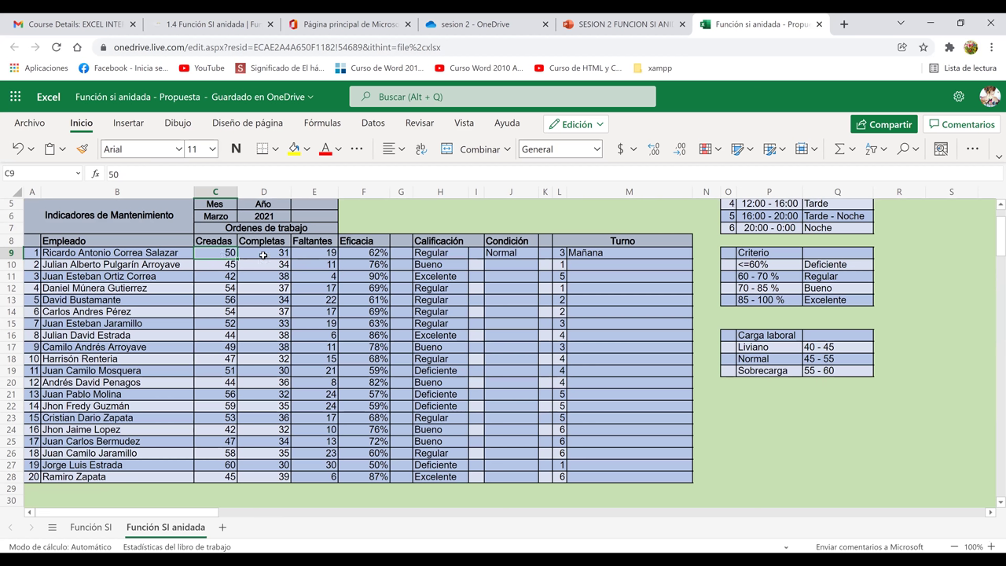
left_click(264, 255)
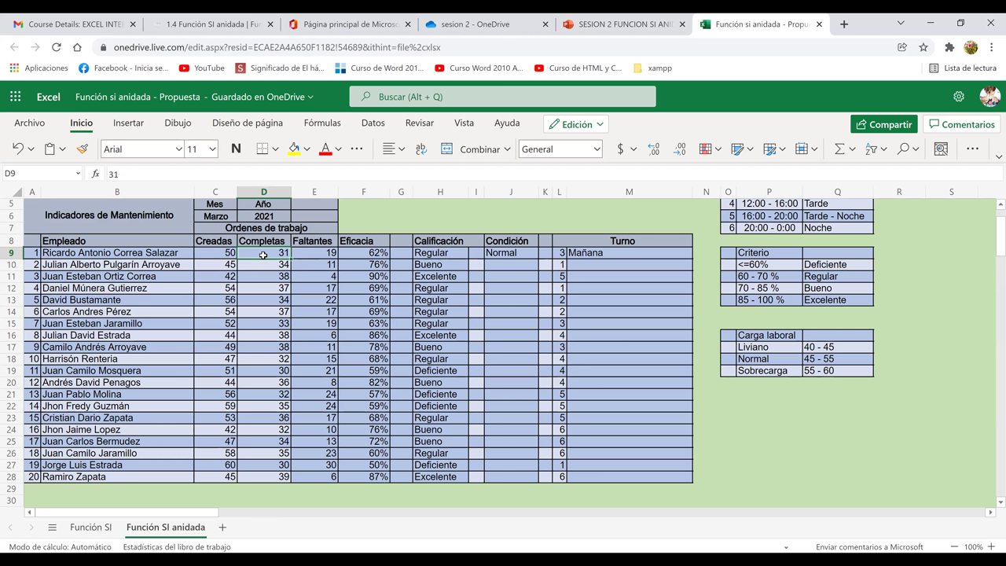
left_click(321, 252)
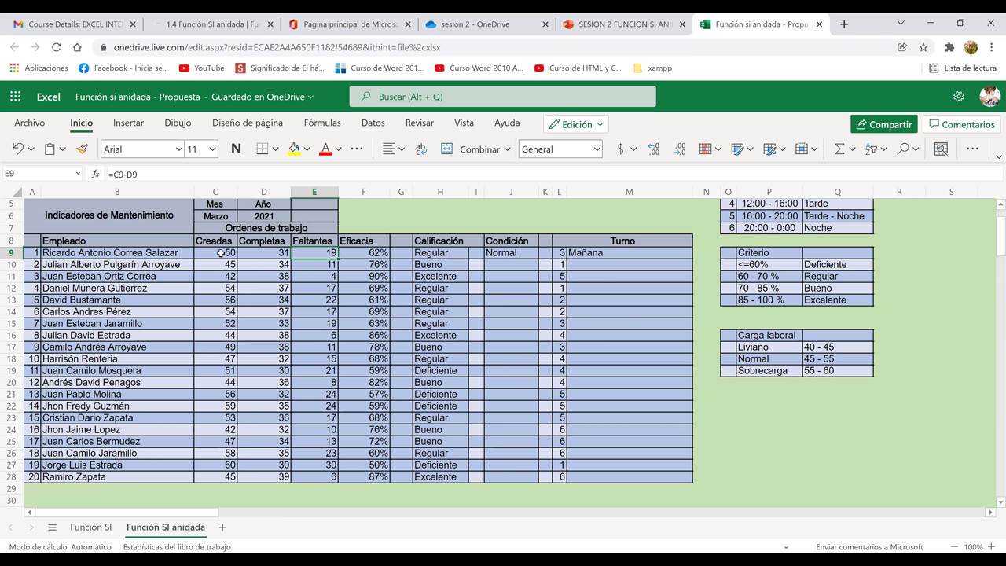
Step: Set the first employee's completed orders in D9 to 25 and check the row's Eficacia against the lowest criterion
left_click(269, 258)
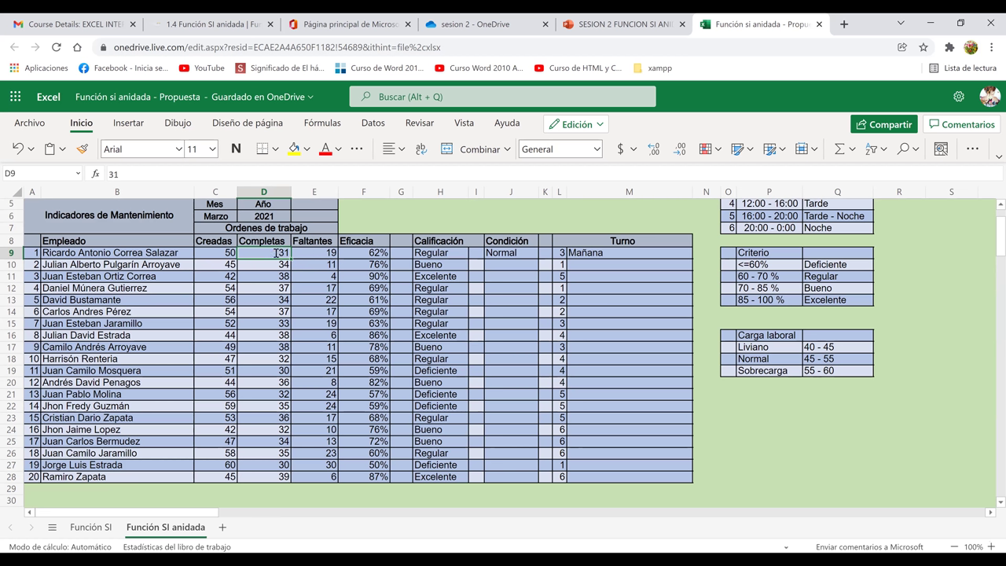
type("25")
key("Return")
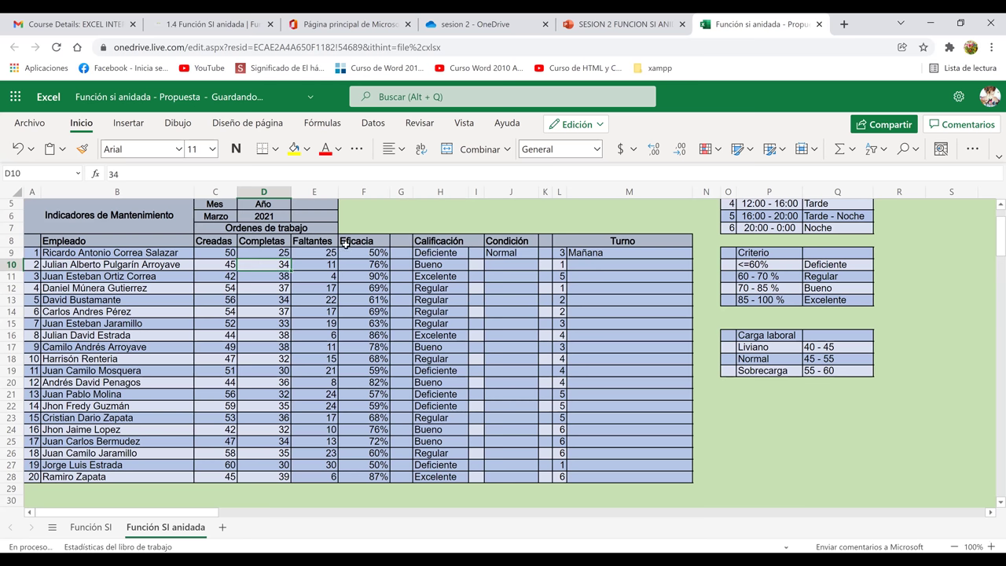
left_click(220, 252)
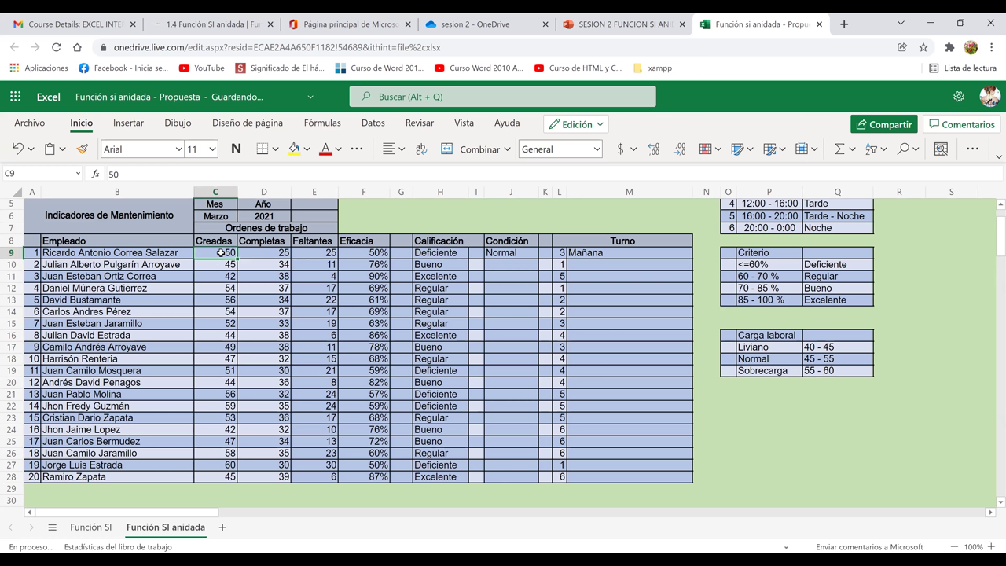
left_click(264, 250)
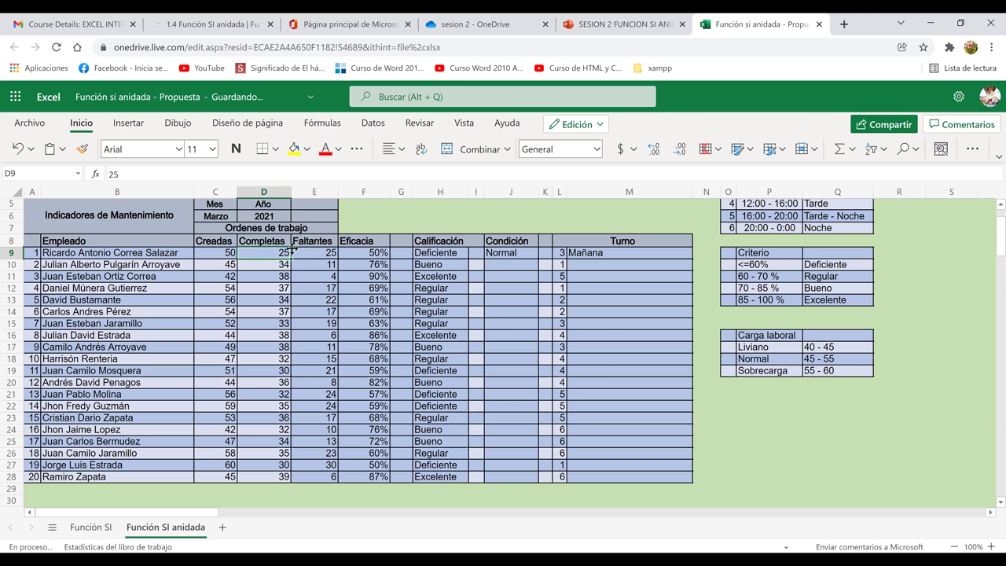
left_click(315, 251)
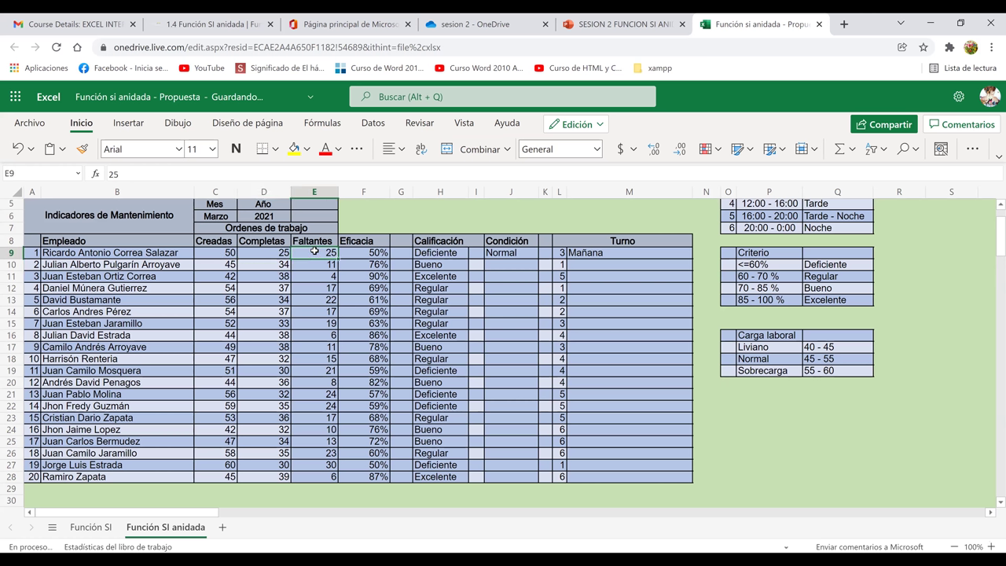
left_click(371, 255)
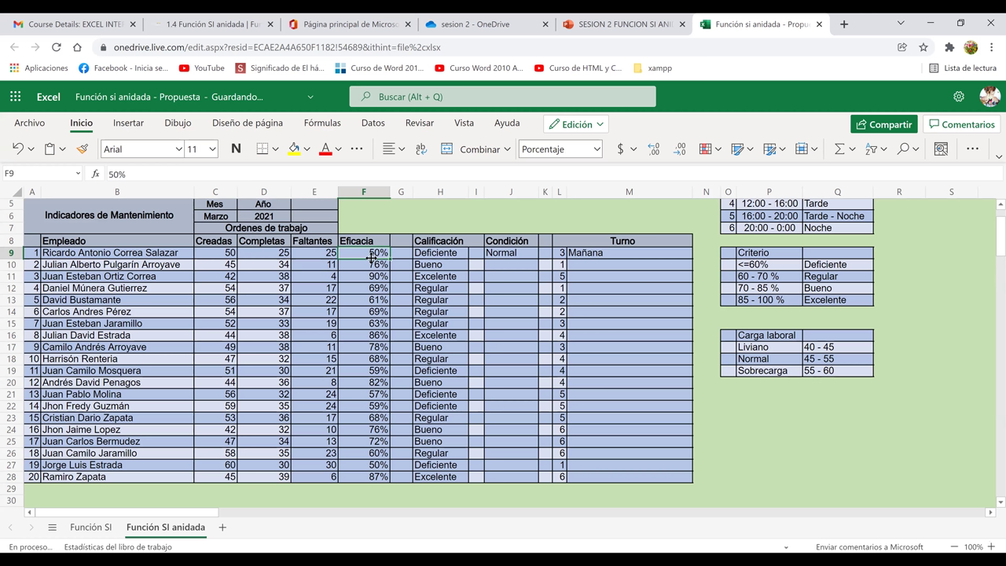
left_click(753, 265)
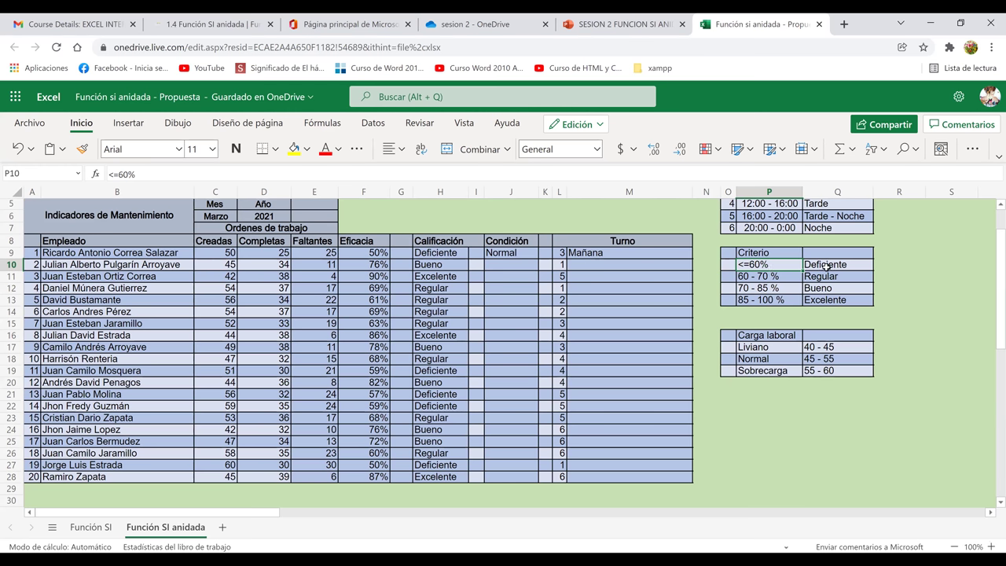
Step: Set the second employee's created orders in C10 to 100 and completed orders in D10 to 60
left_click(226, 262)
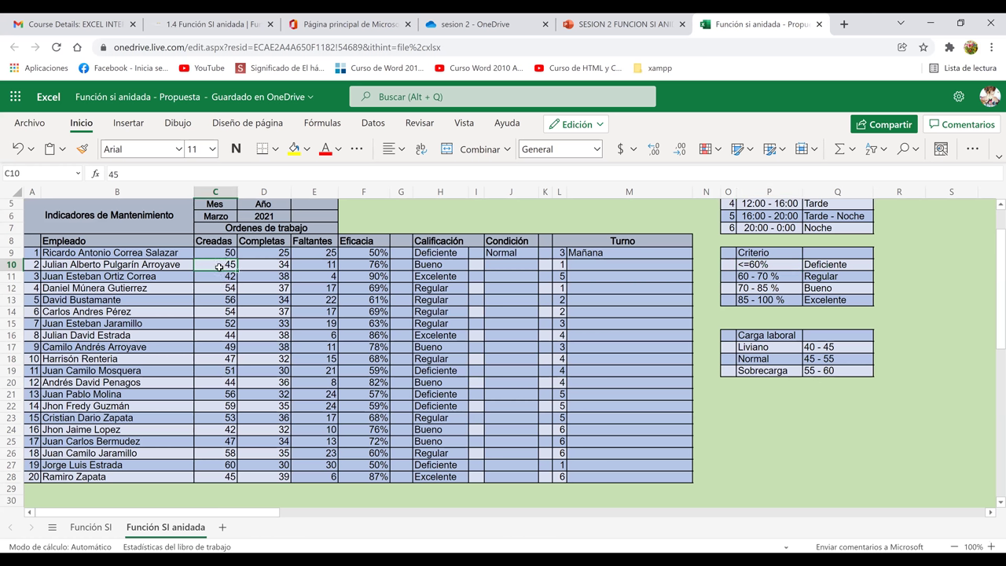
type("100")
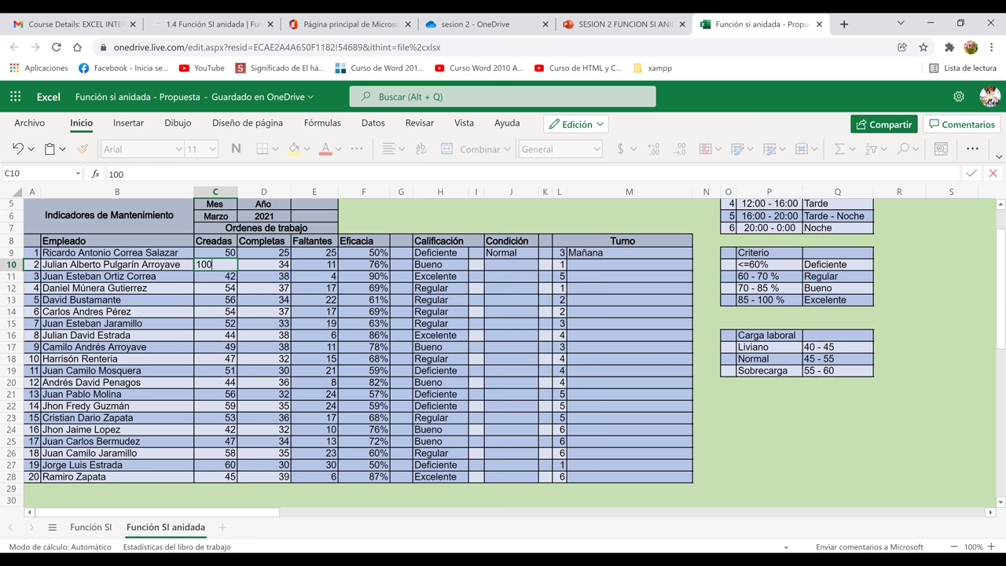
key("Tab")
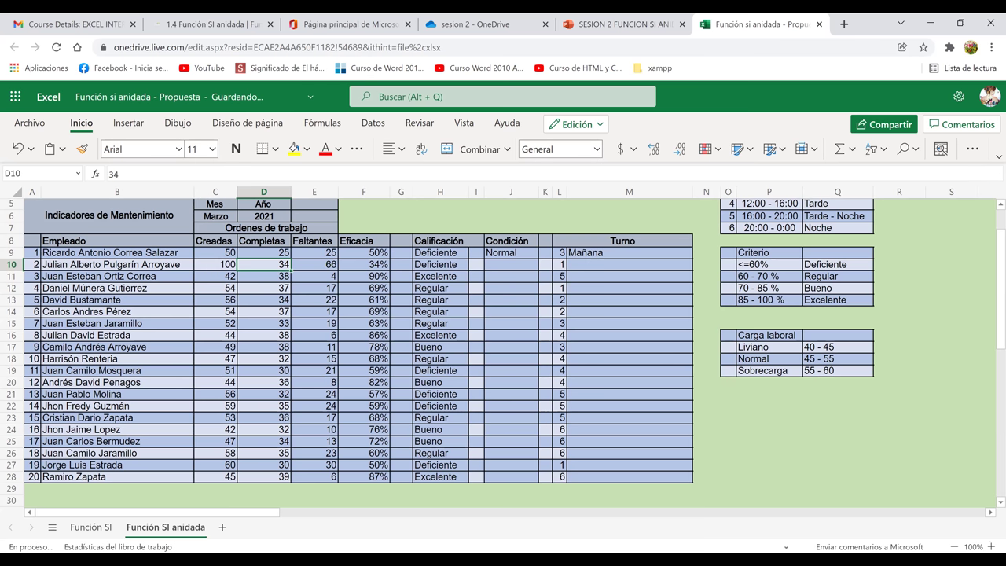
type("60")
key("Tab")
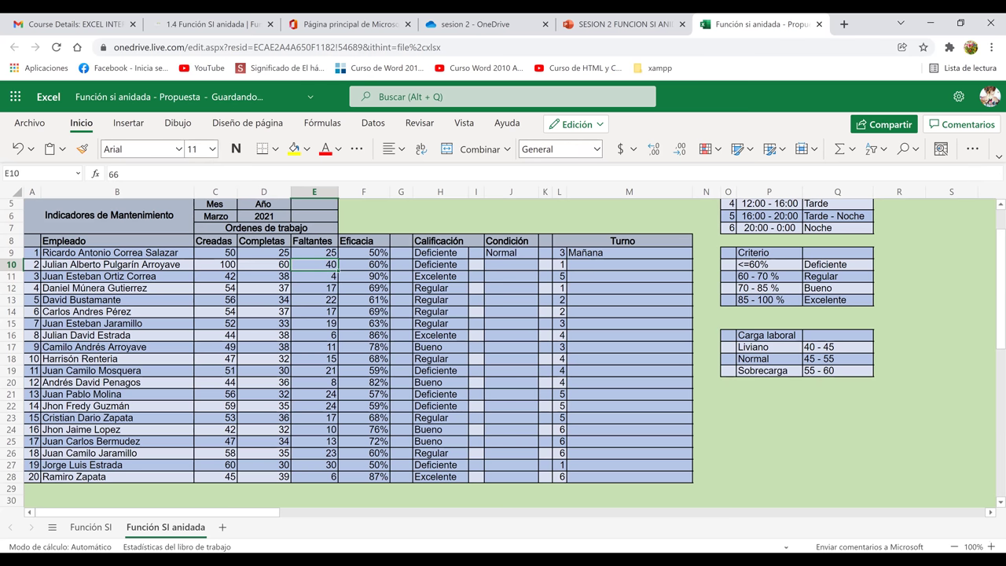
Step: Compare the Eficacia in F10 and the nested SI formula in H9 with the boundaries of the criteria table
left_click(365, 265)
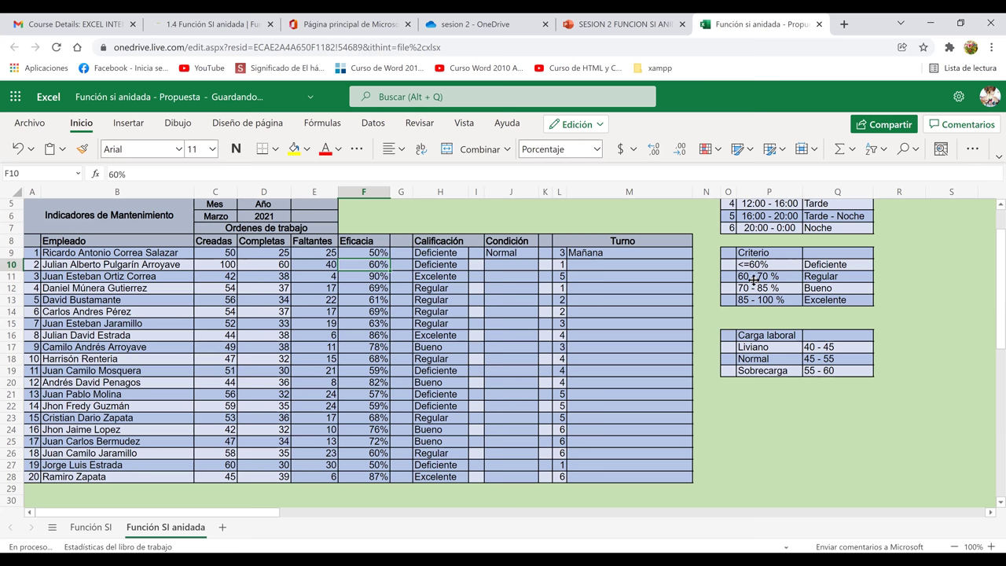
left_click(754, 280)
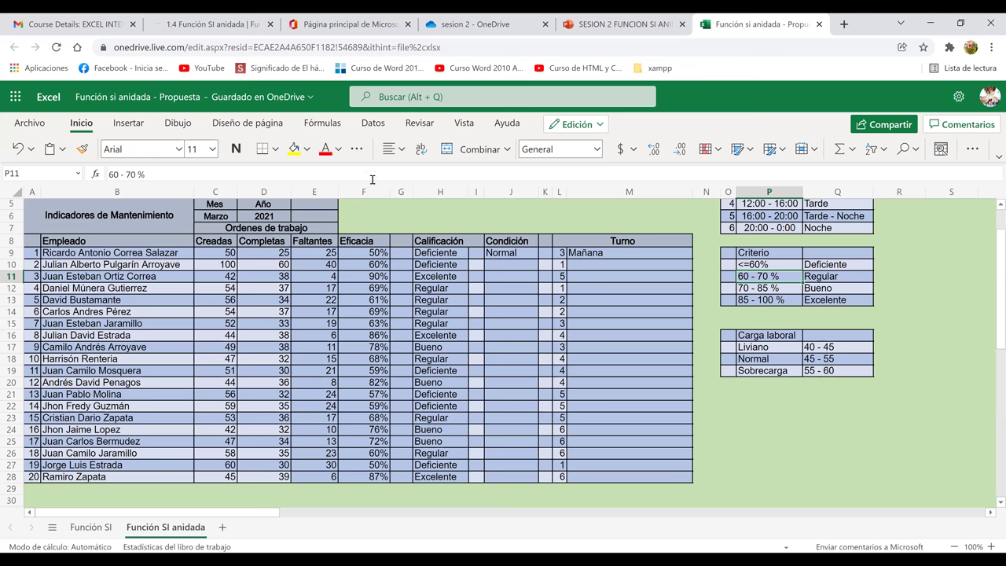
left_click(371, 265)
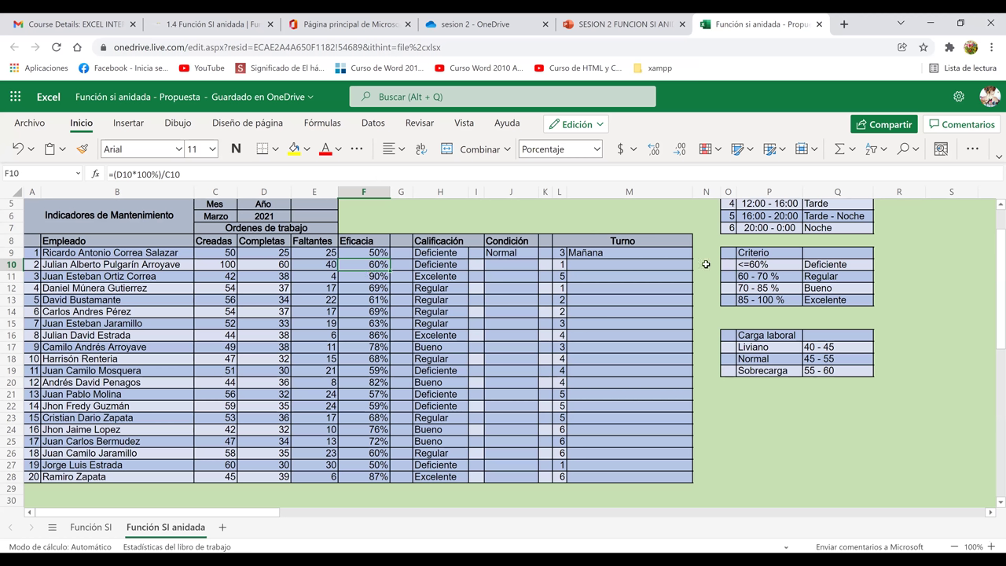
left_click(832, 264)
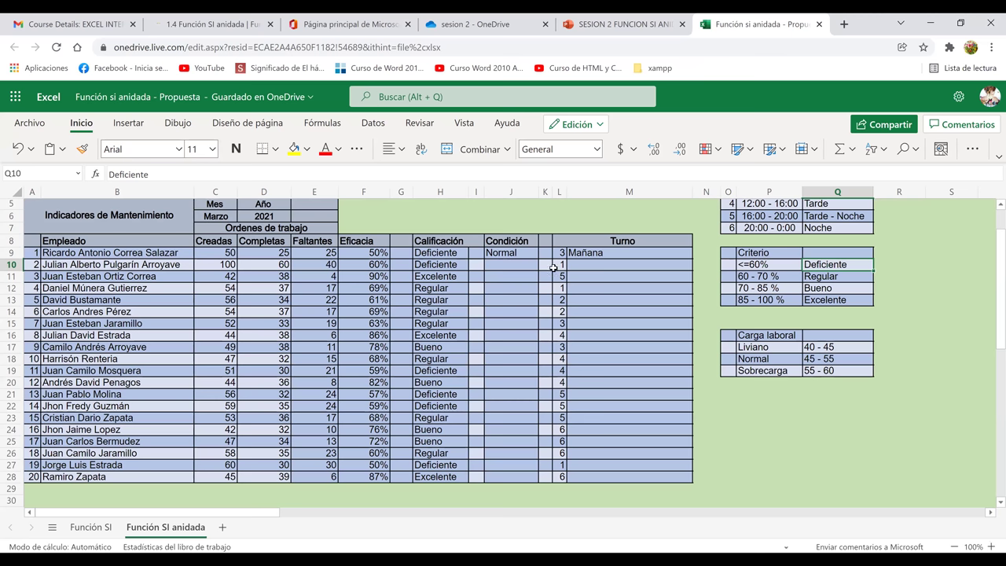
left_click(370, 269)
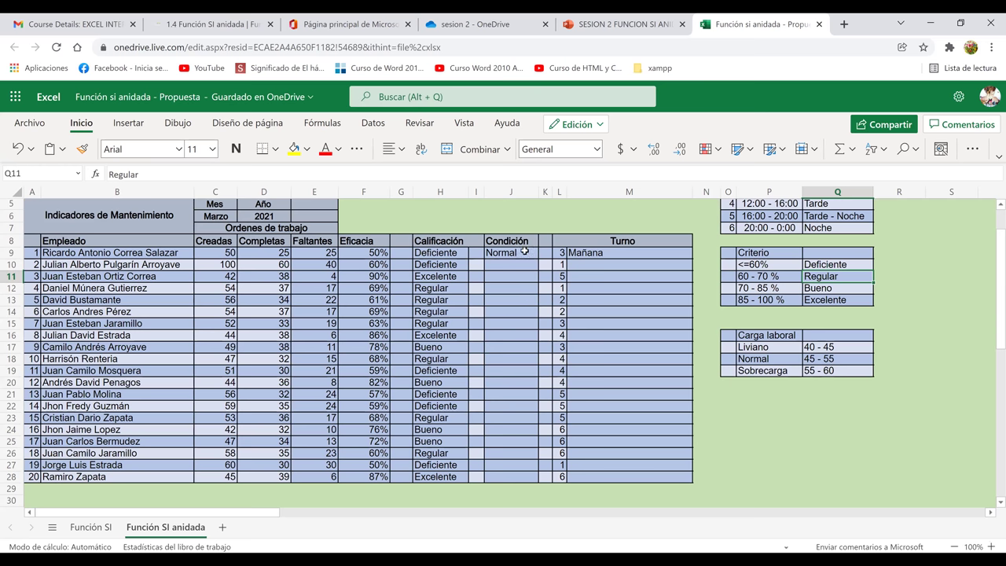
key("Return")
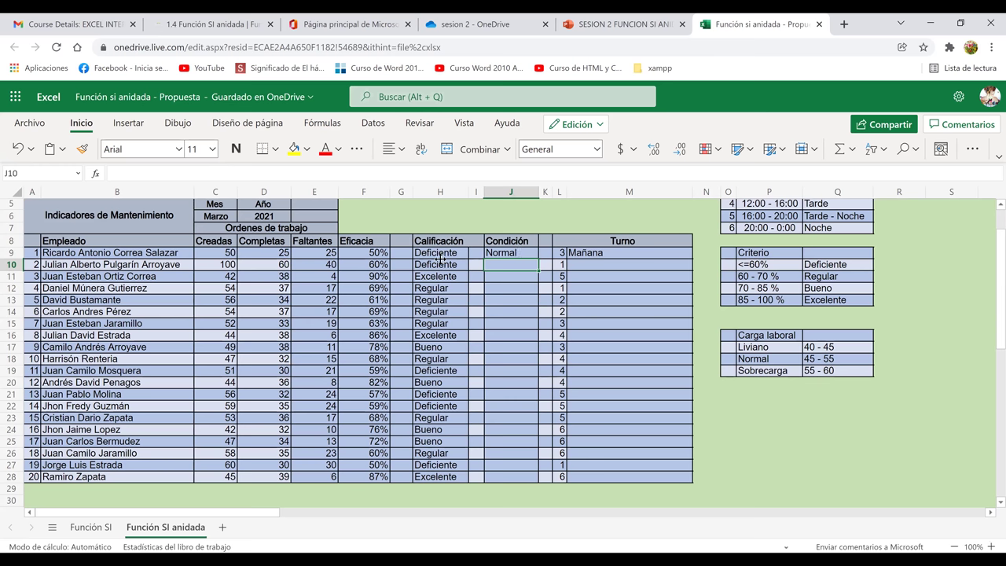
key("Left")
key("Left")
key("Up")
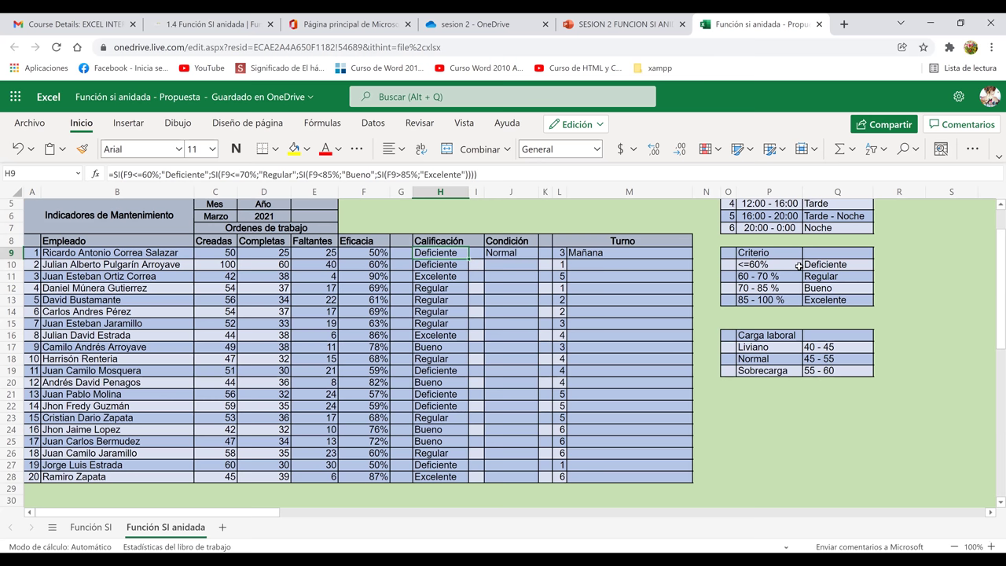
left_click(798, 266)
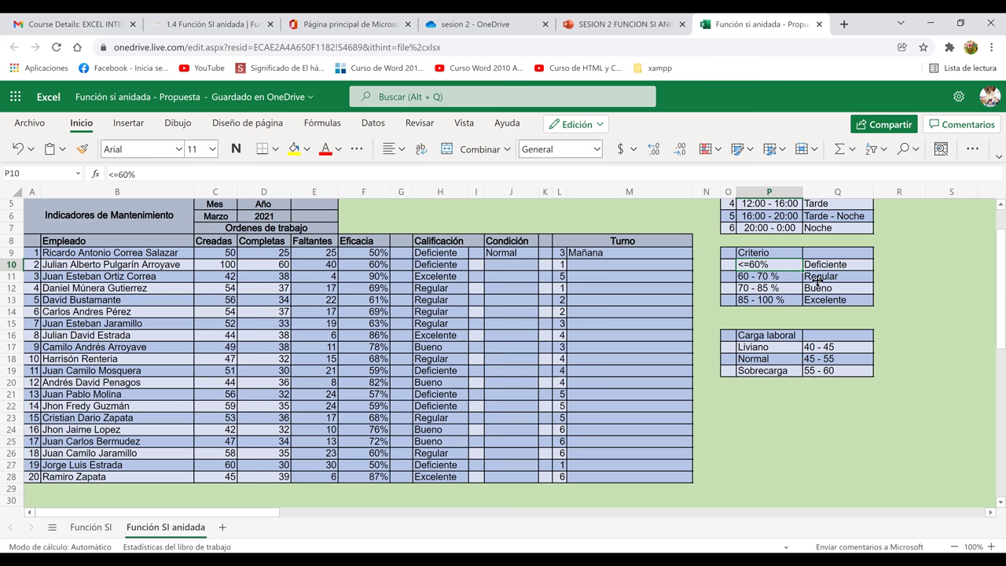
left_click(818, 280)
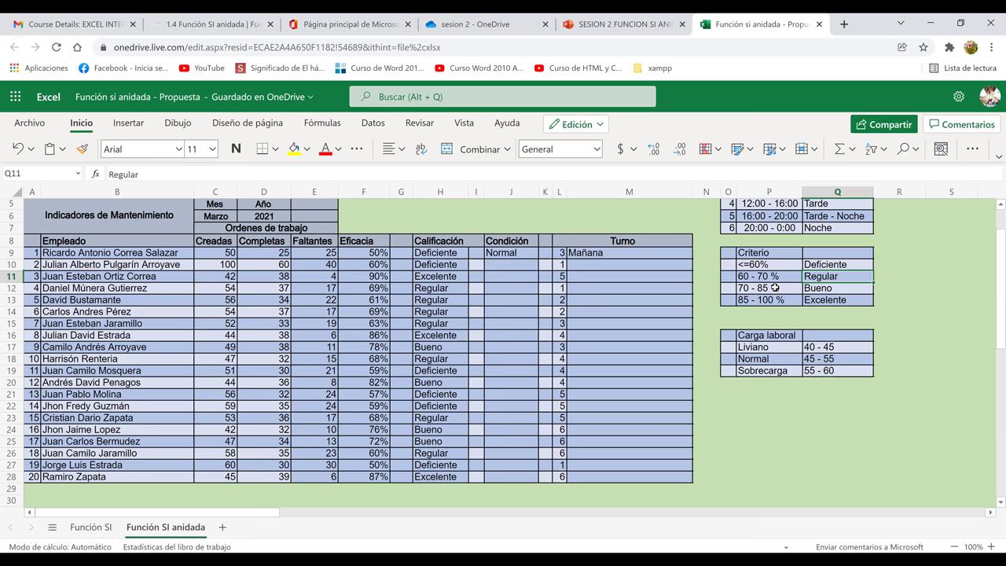
left_click(775, 287)
Step: Set the third employee's created orders in C11 to 100 and completed orders in D11 to 70, and compare with the Regular and Bueno criteria
left_click(221, 280)
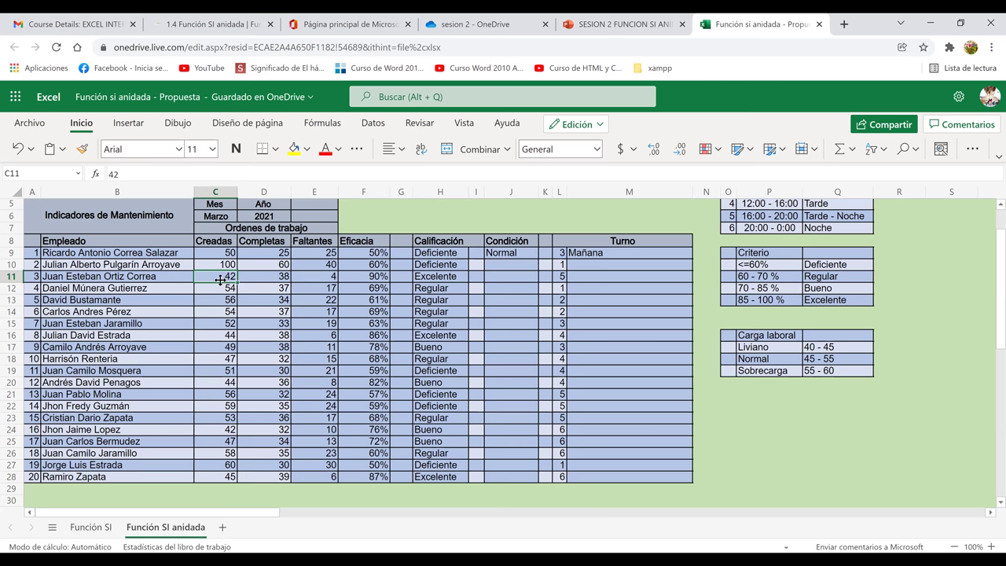
type("100")
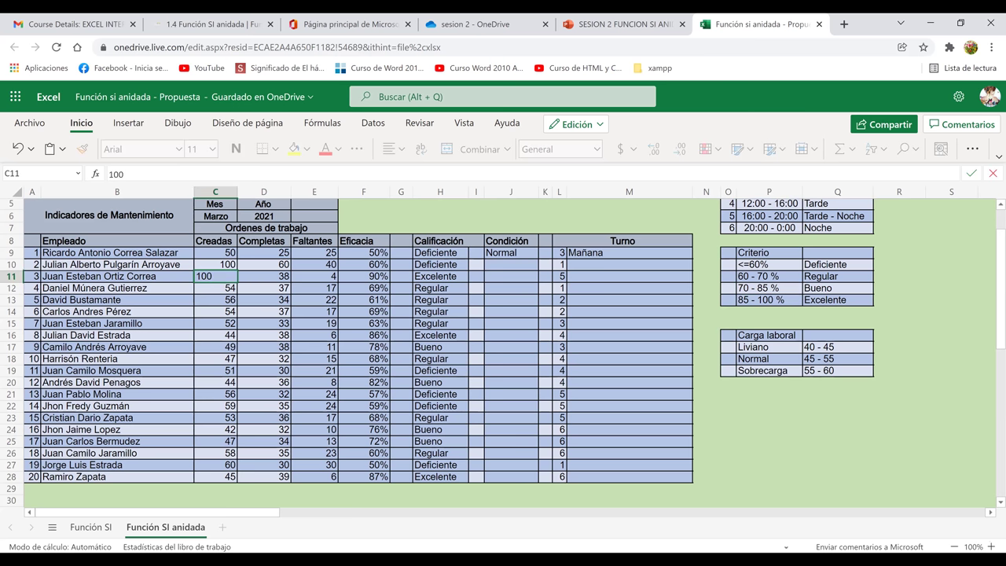
key("Tab")
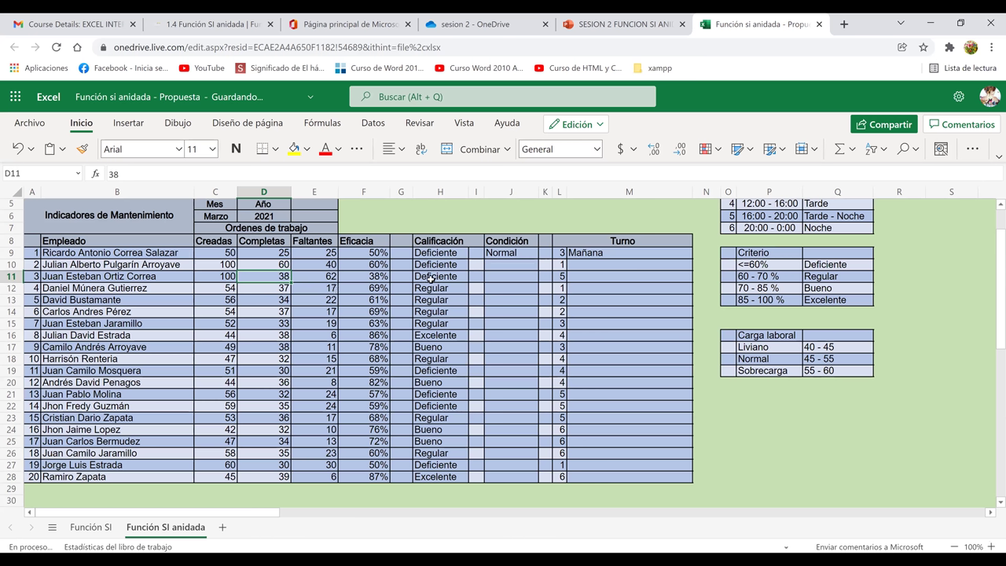
type("70")
left_click(767, 277)
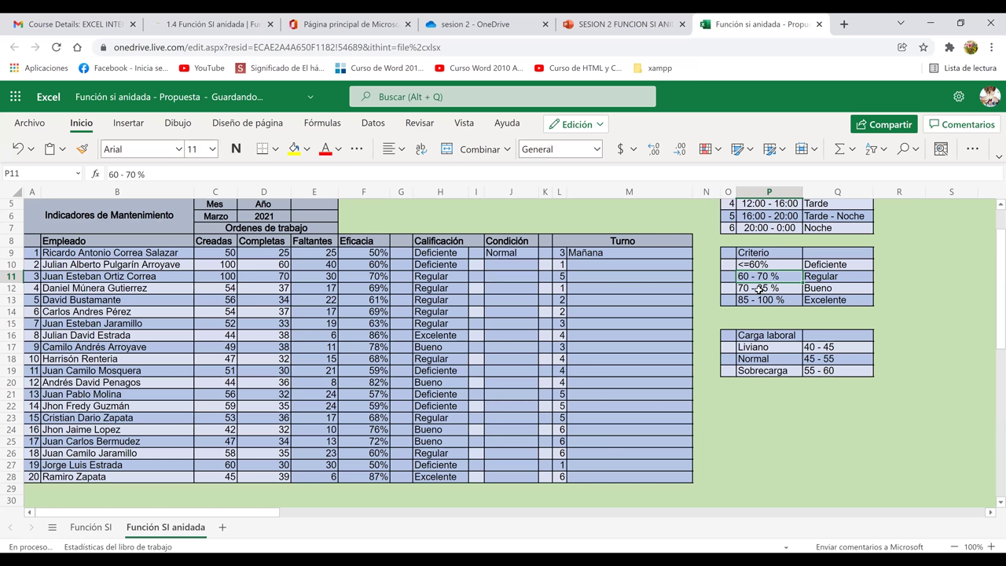
left_click(749, 289)
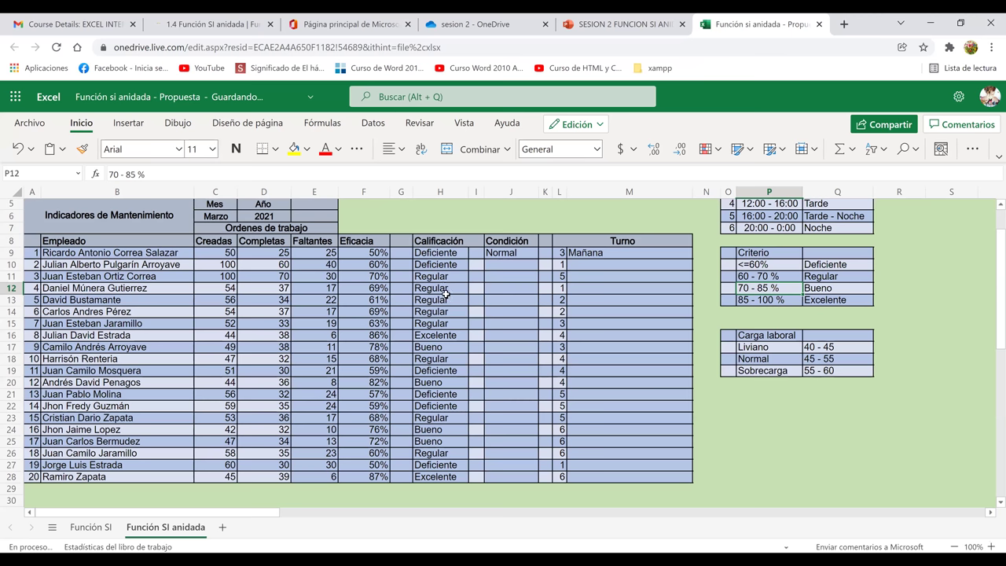
Step: Set the fourth employee's created orders in C12 to 100 and completed orders in D12 to 85, and compare F12 with H12
key("ctrl+z")
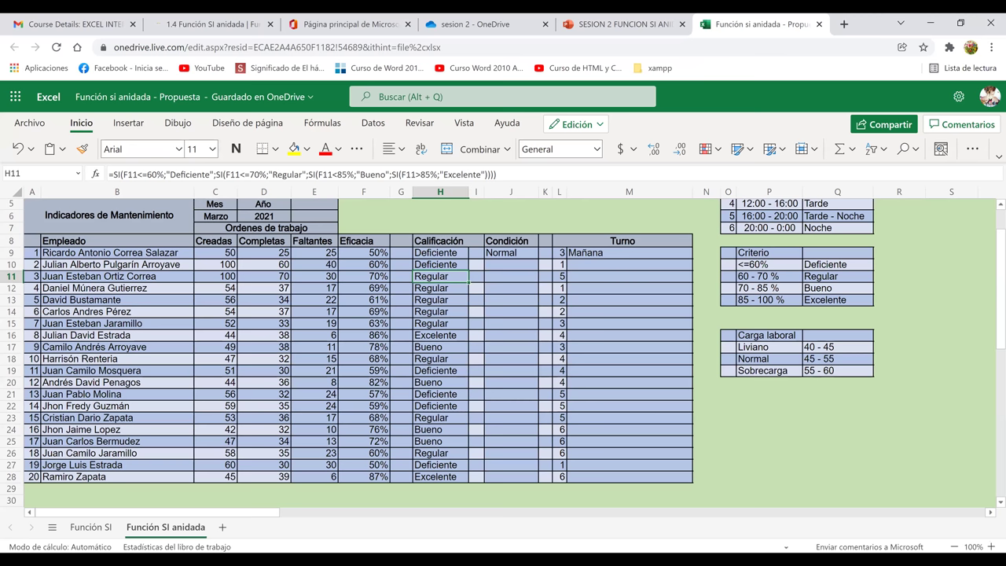
key("ctrl+z")
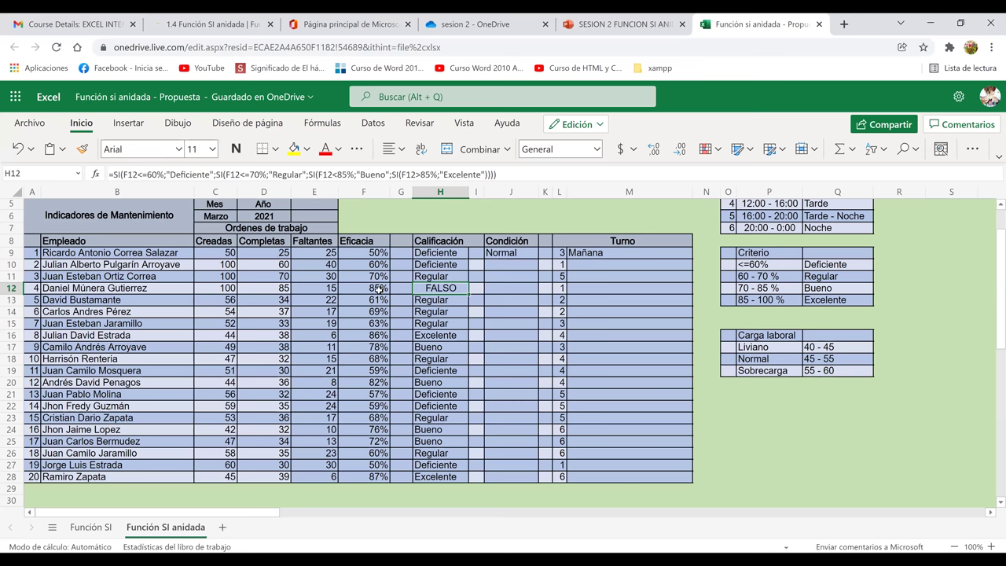
key("Left")
key("Left")
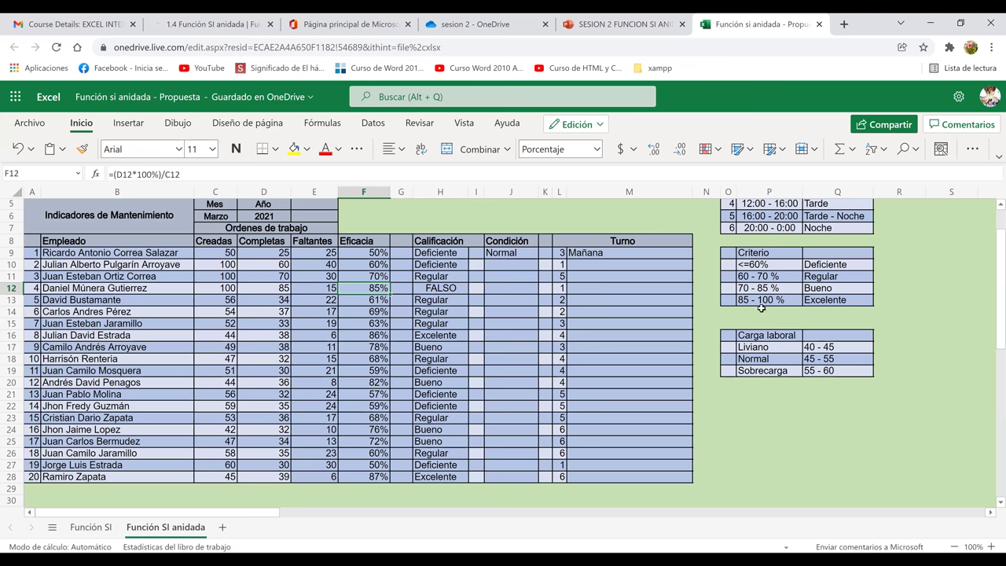
key("Right")
key("Right")
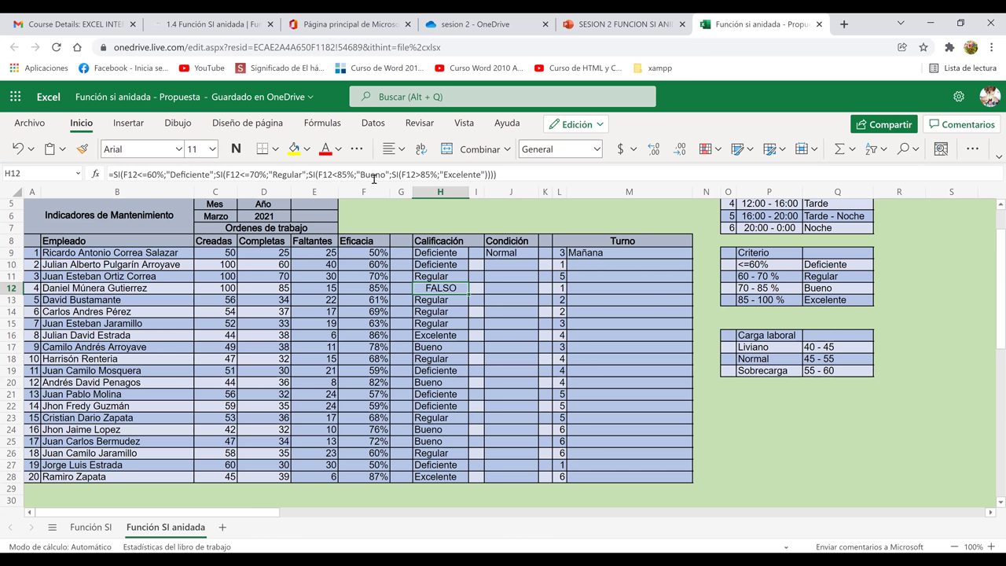
Step: Examine the Bueno and Excelente conditions of the nested SI formula in H12, and clear that cell
left_click_drag(308, 175, 373, 175)
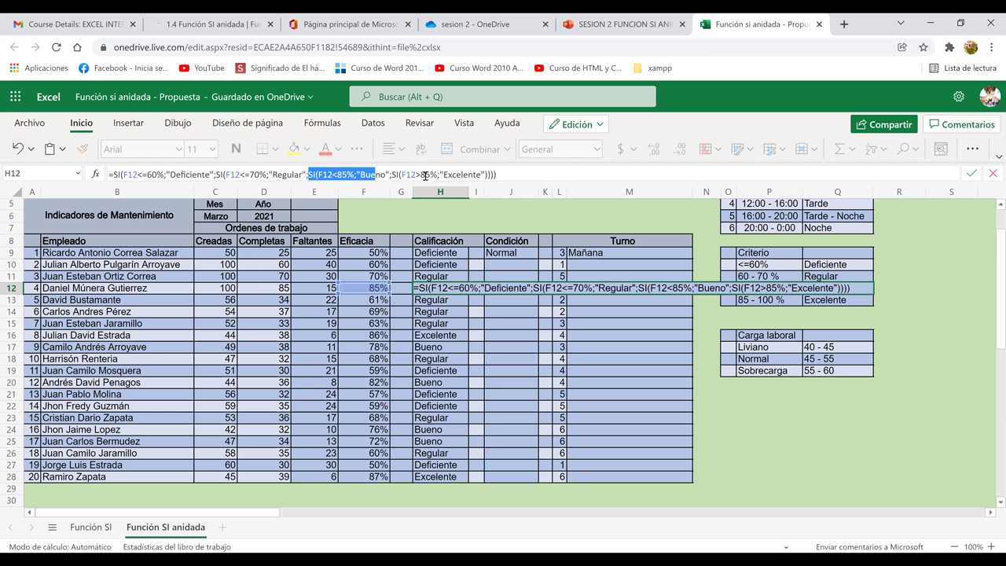
left_click(487, 173)
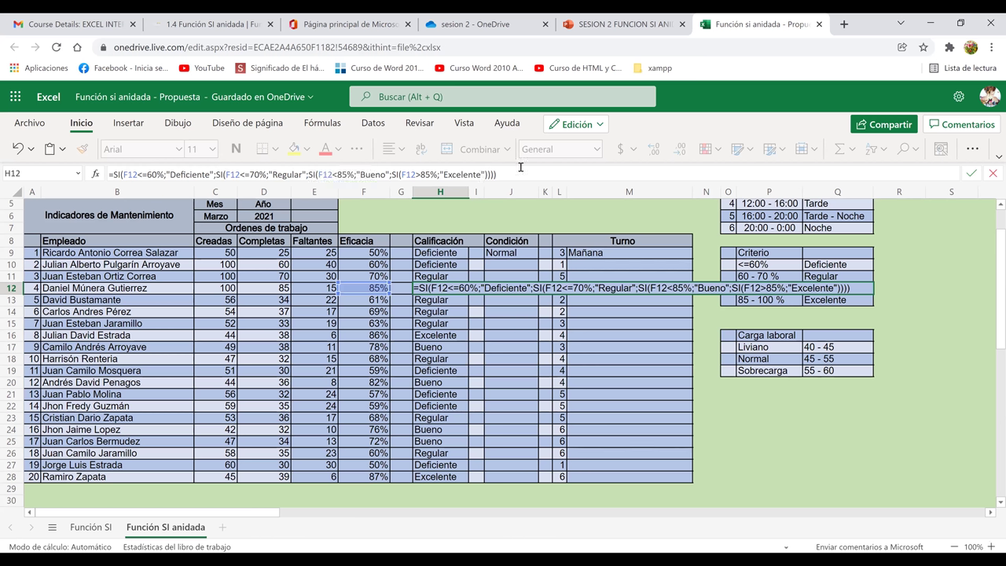
left_click(118, 174)
left_click_drag(510, 174, 367, 178)
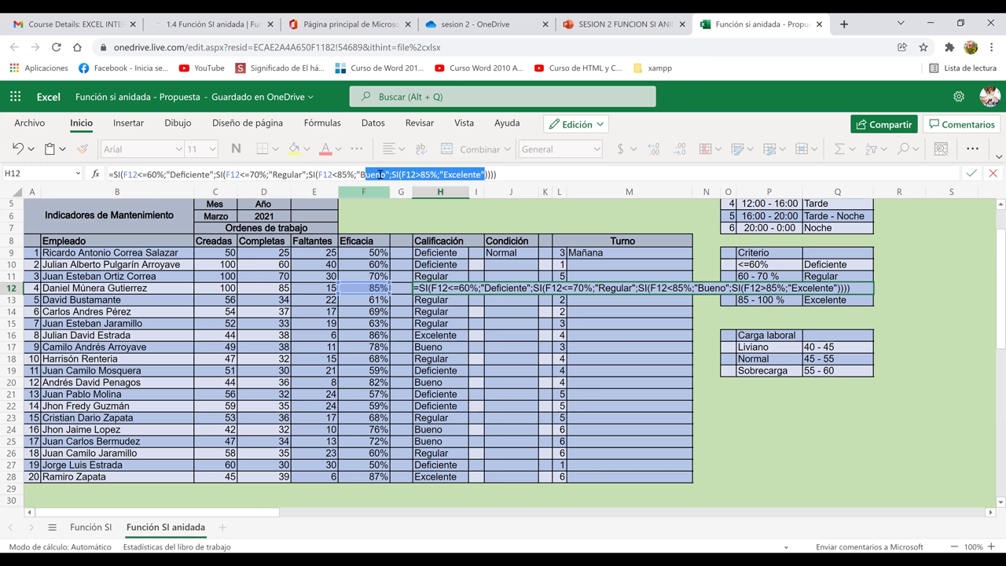
key("shift+Home")
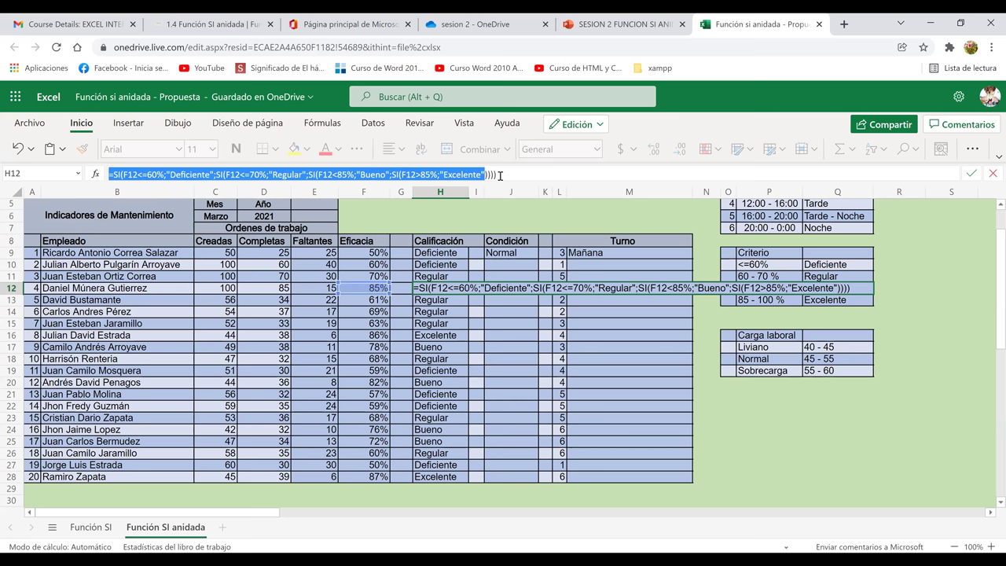
key("Escape")
Step: Clear the first employee's Calificación in H9 and begin a new formula there with =SI(F9<60;"Deficiente";
left_click(422, 254)
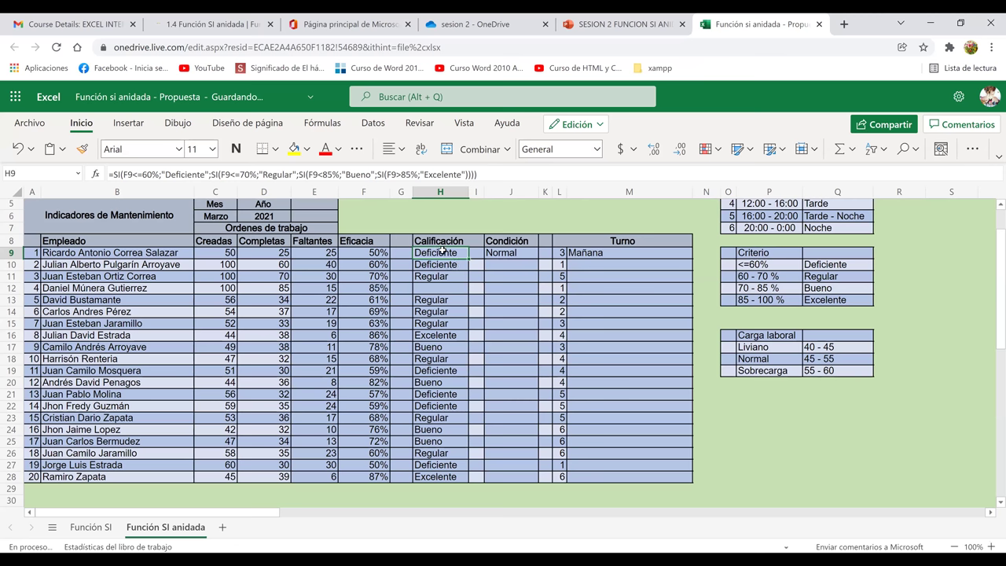
key("Delete")
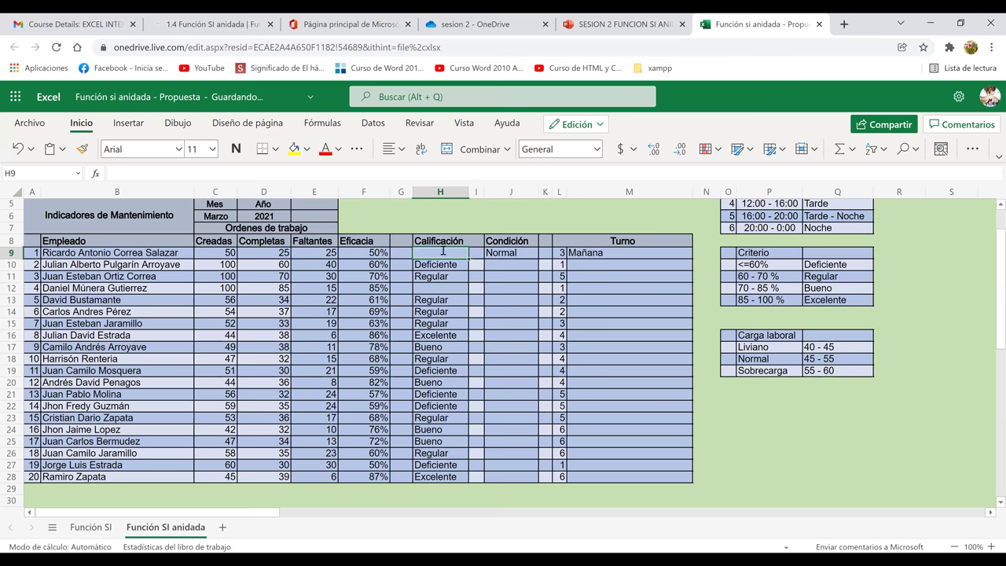
type("=")
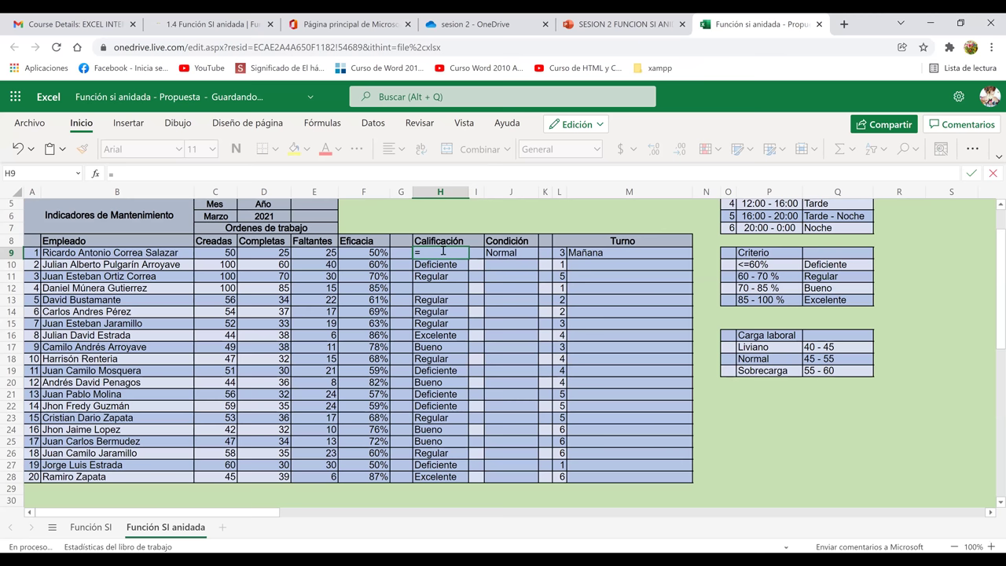
type("si")
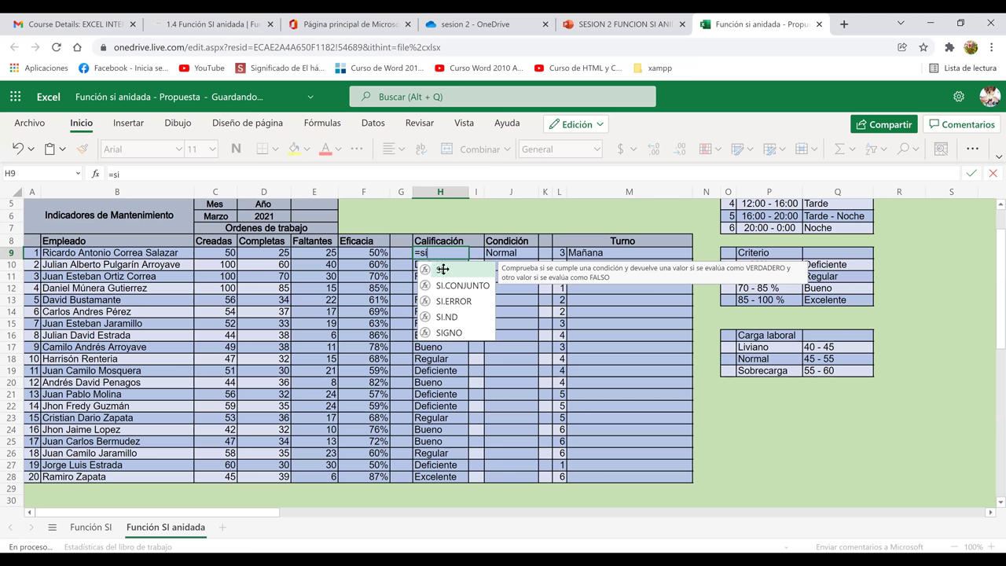
double_click(443, 269)
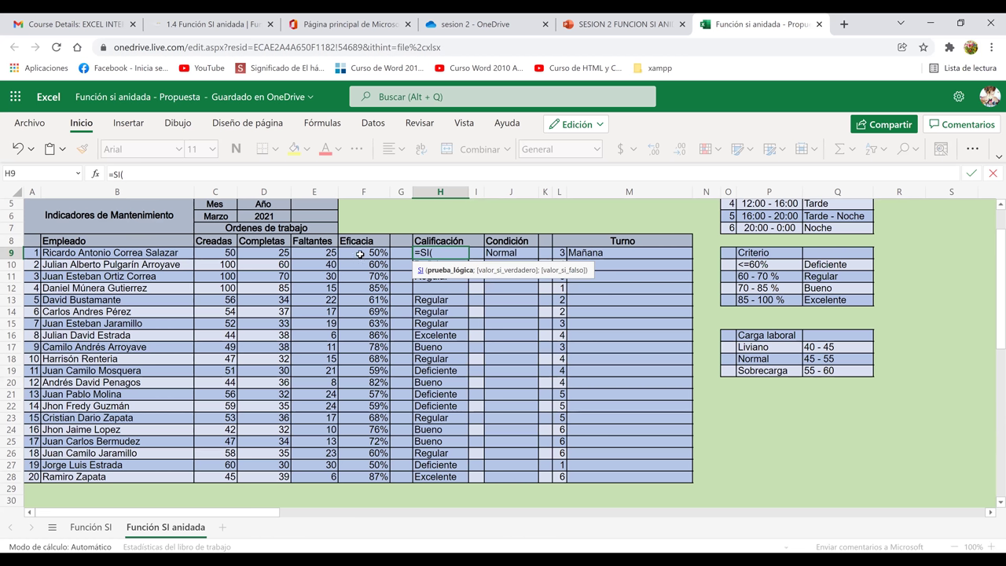
left_click(360, 253)
type("<")
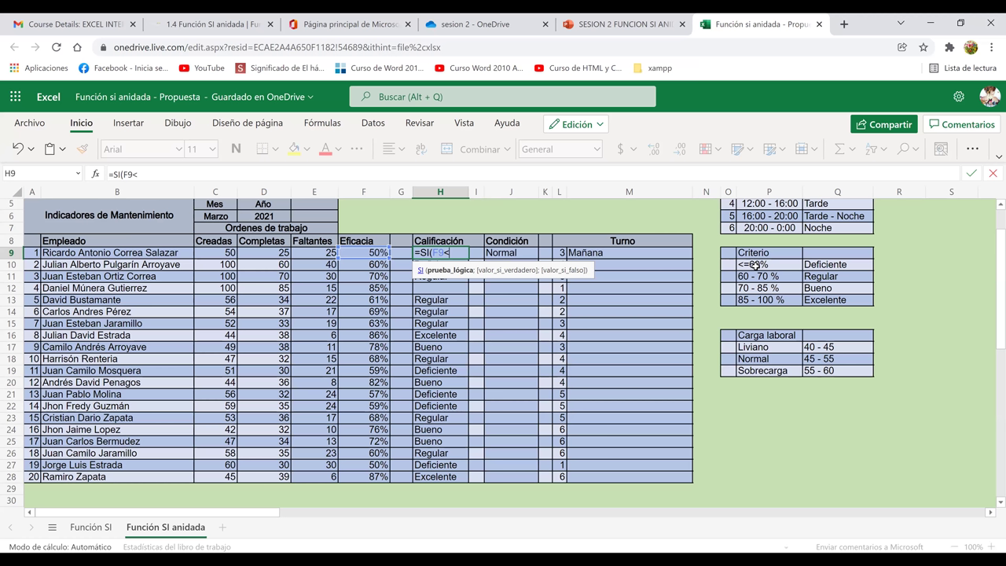
type("60")
type(";")
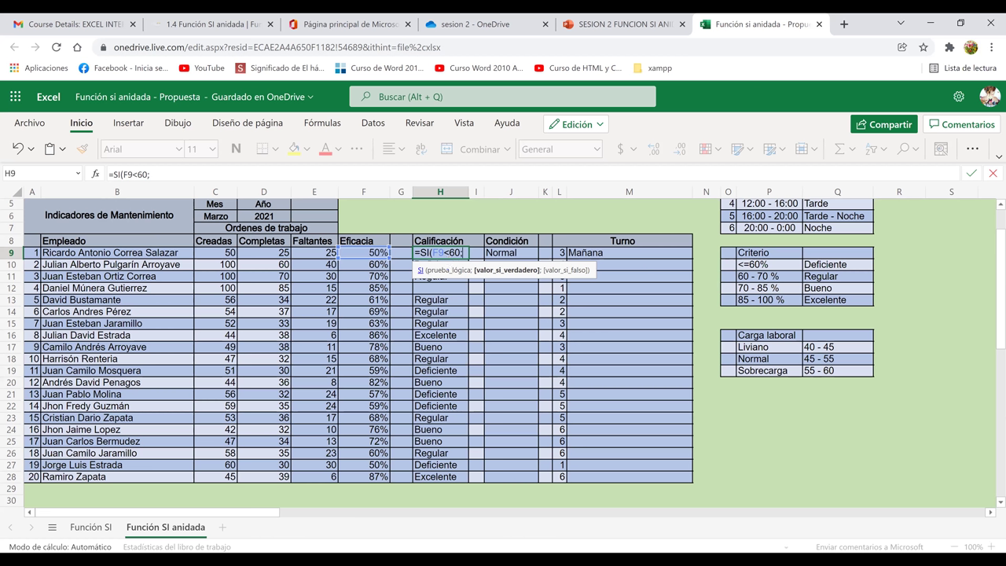
type("\"Deficiente")
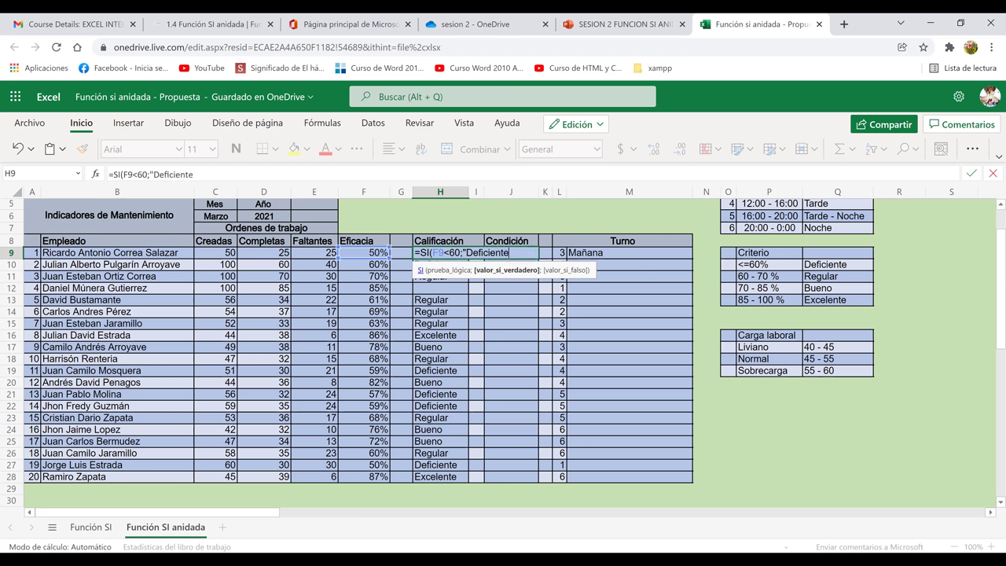
type("\";")
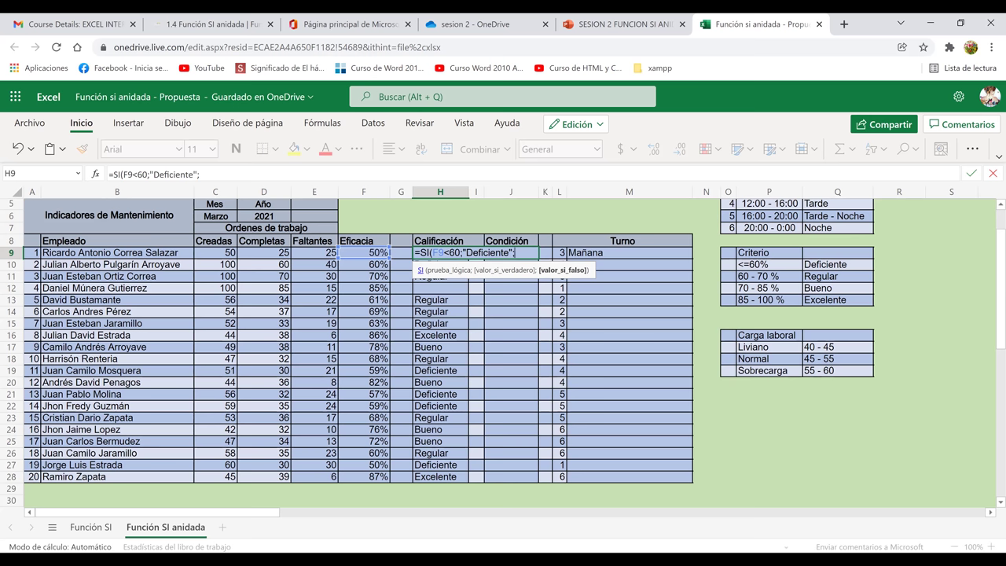
Step: Nest a second SI in the H9 formula with the condition F9<70%
type("si")
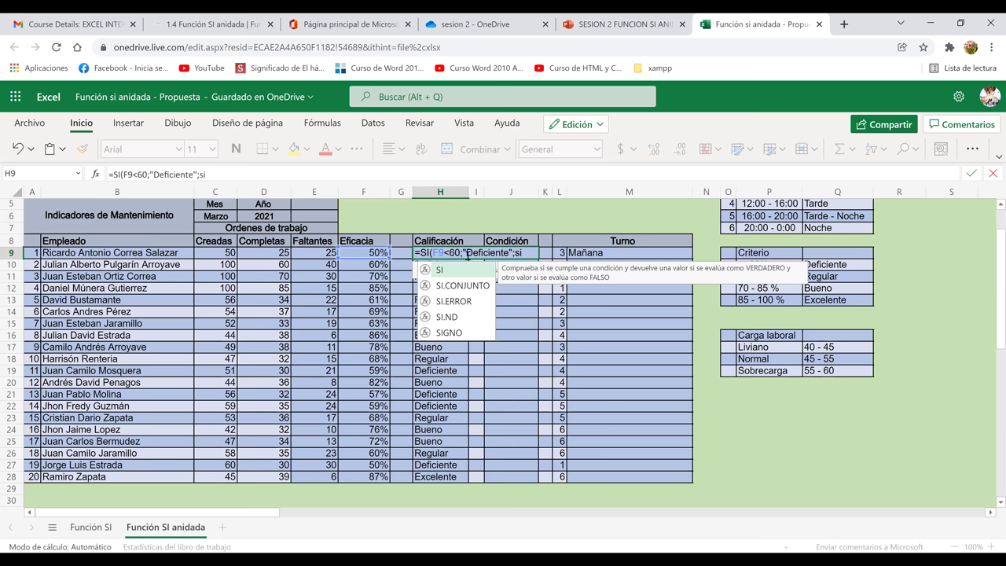
double_click(443, 271)
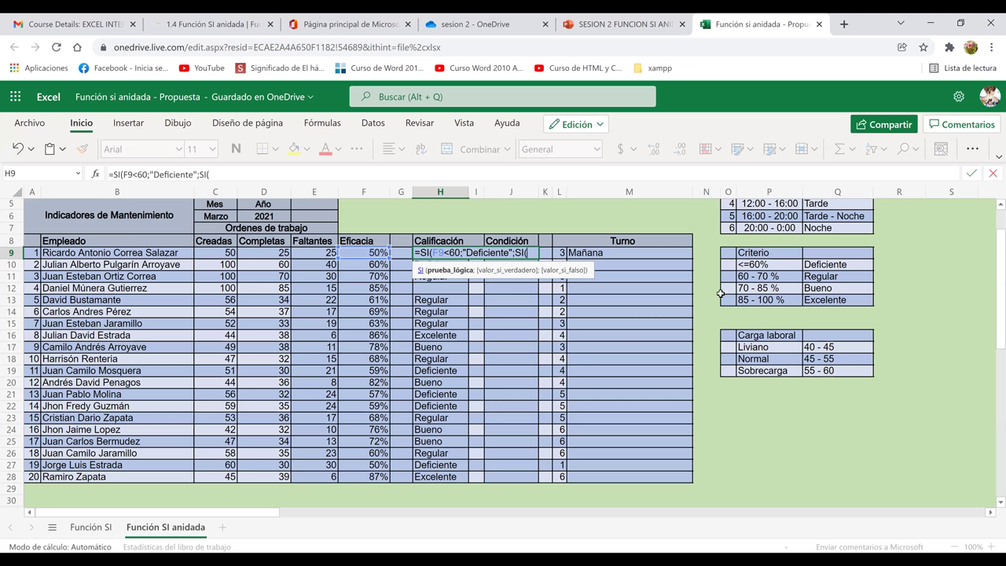
key("Left")
key("Left")
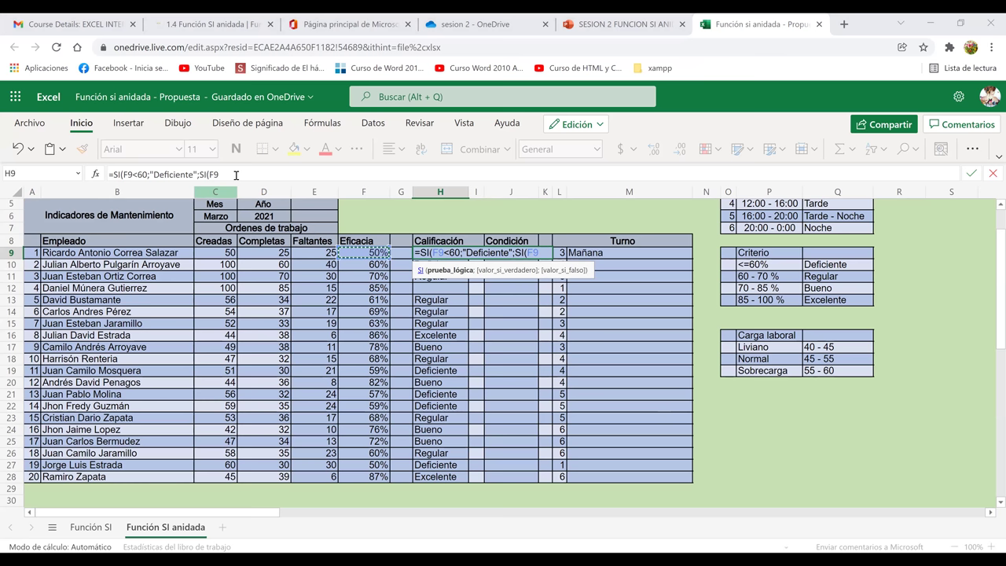
type("<")
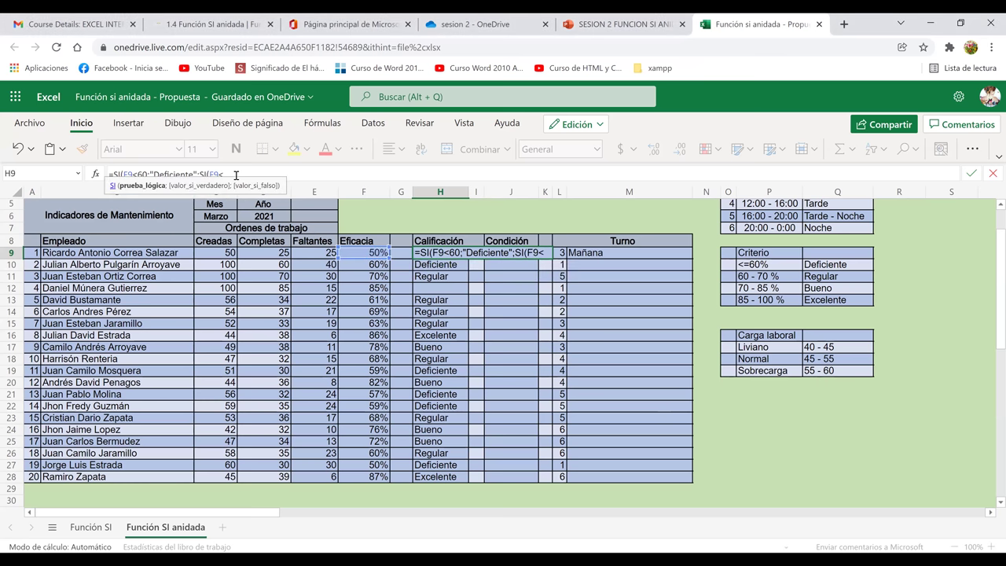
type("70%")
Step: Correct the limit of the first condition in the H9 formula to 60%
left_click(461, 252)
type("%")
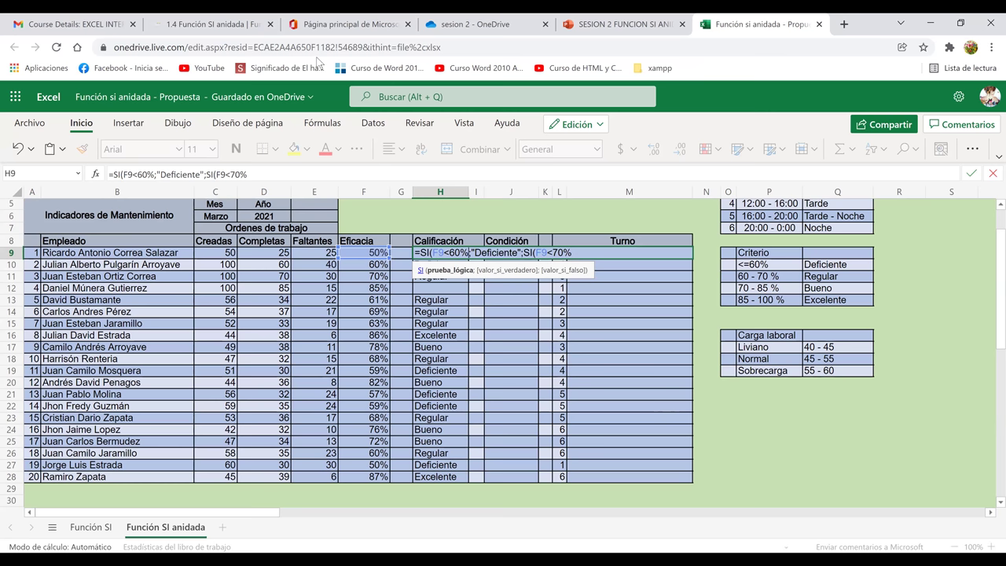
key("ctrl+Return")
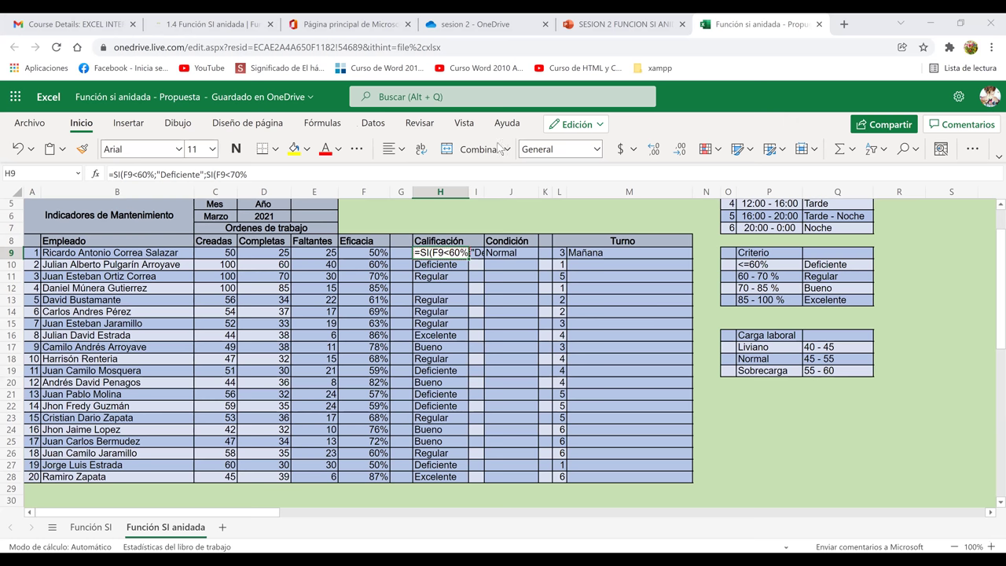
Step: Continue the H9 formula with "Regular" as the true value of the second SI, ready for its false value
left_click(298, 174)
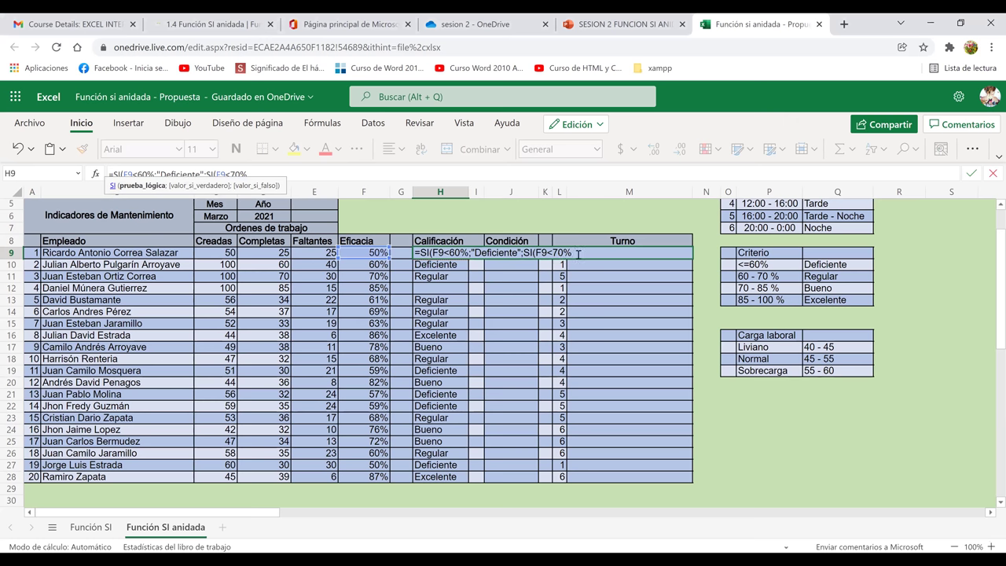
type(";")
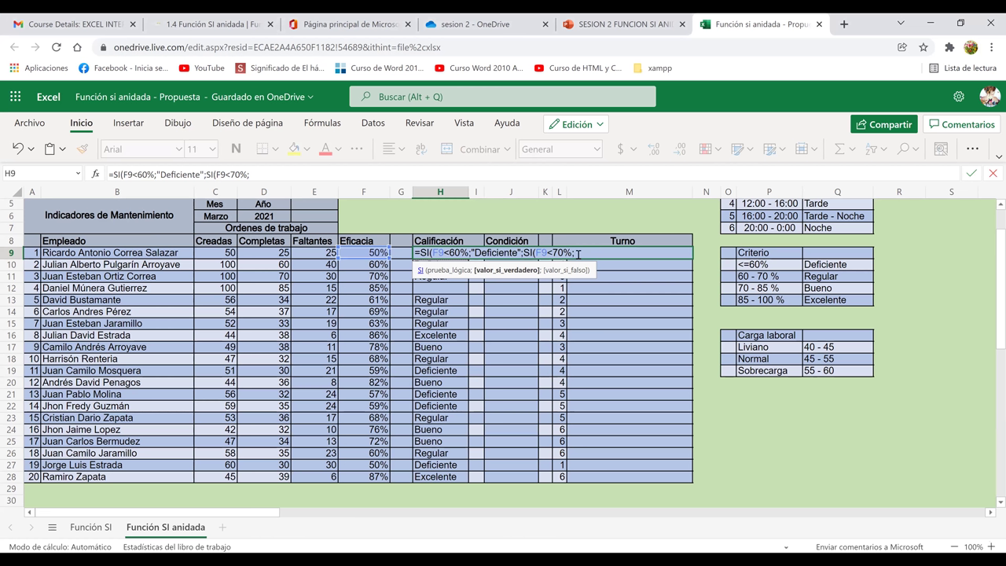
type("\"Regular\"")
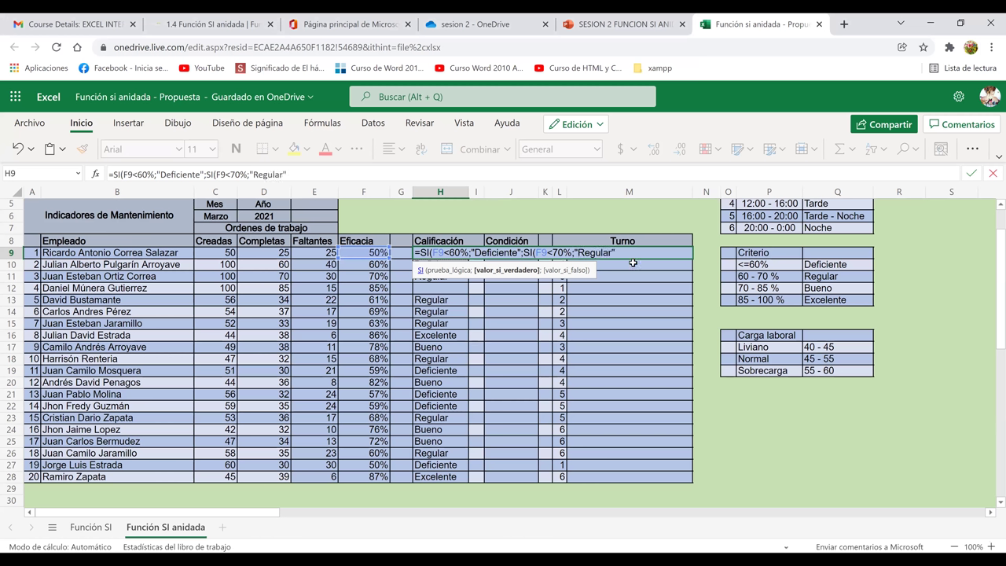
type(";")
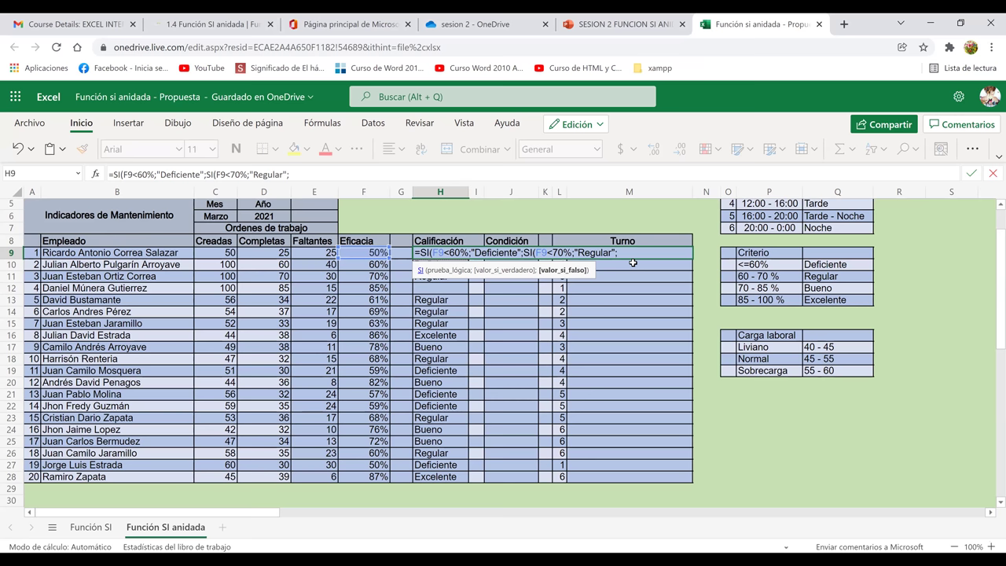
Step: Nest a third SI in the H9 formula as the second one's false value, with the condition F9<85%
type("s")
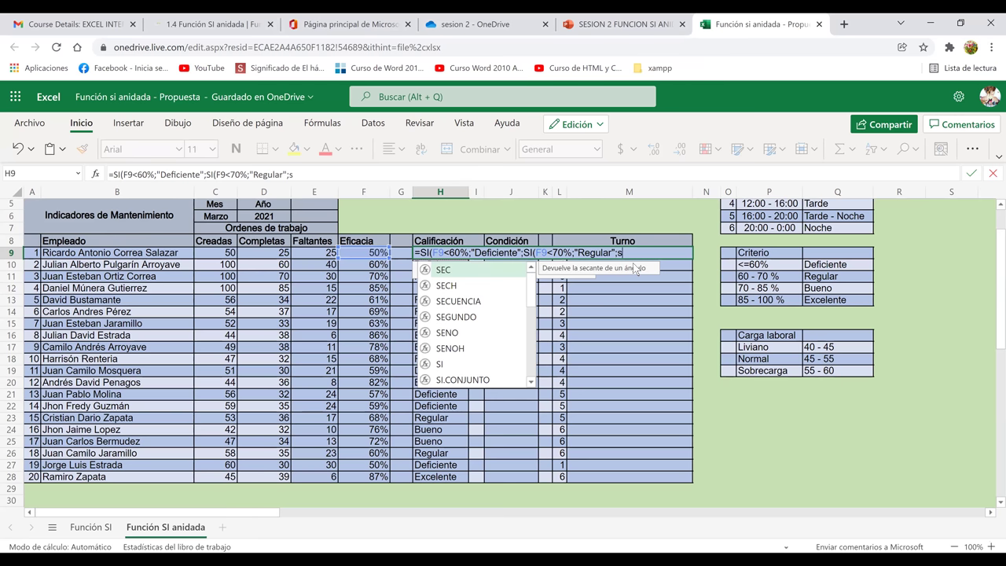
type("i")
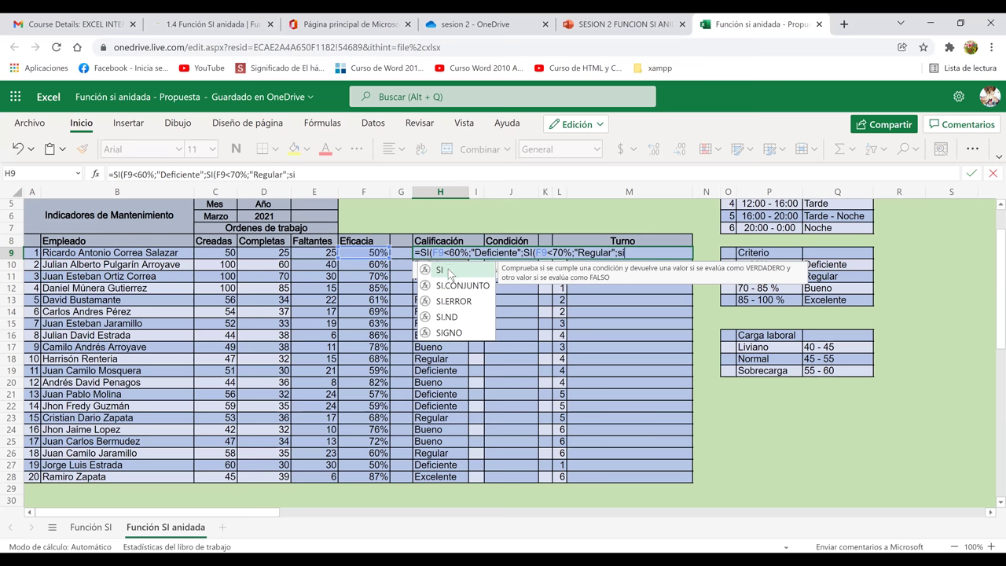
key("Tab")
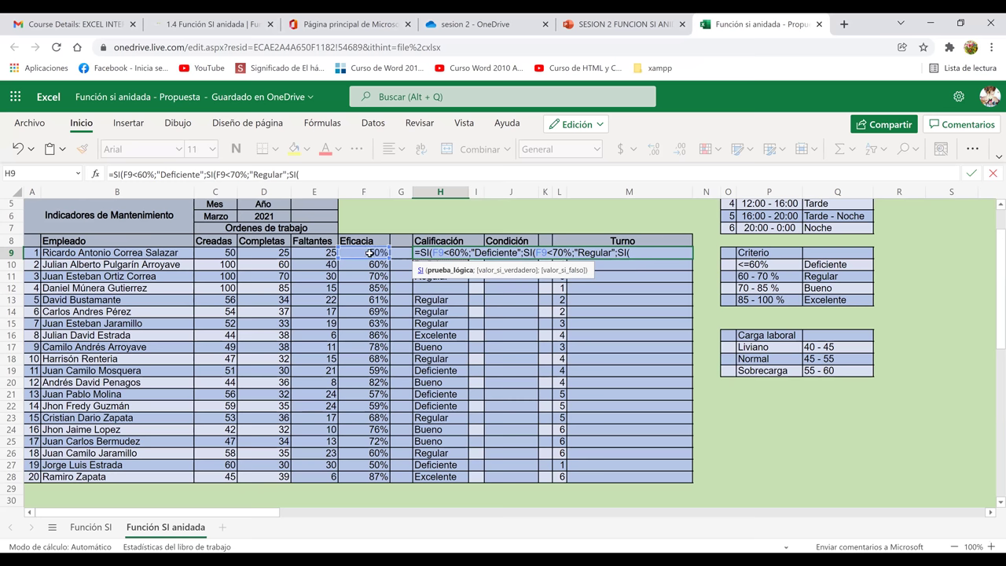
scroll(366, 251, "down", 1)
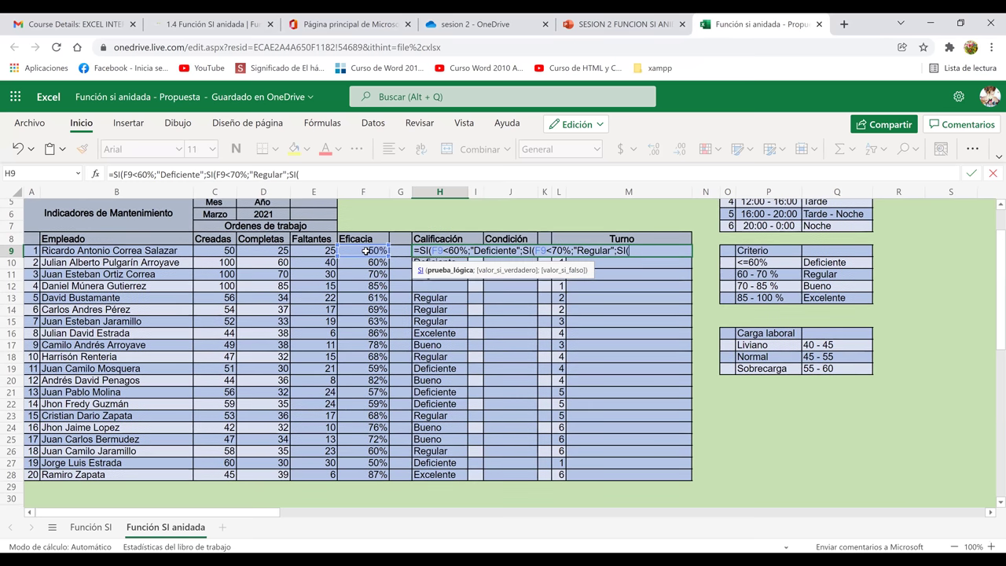
left_click(366, 252)
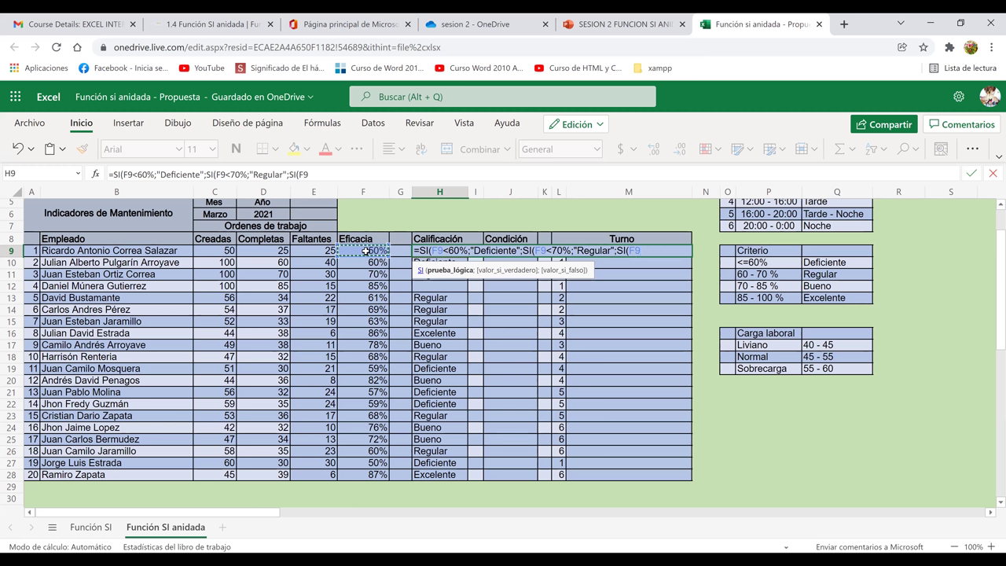
type("<")
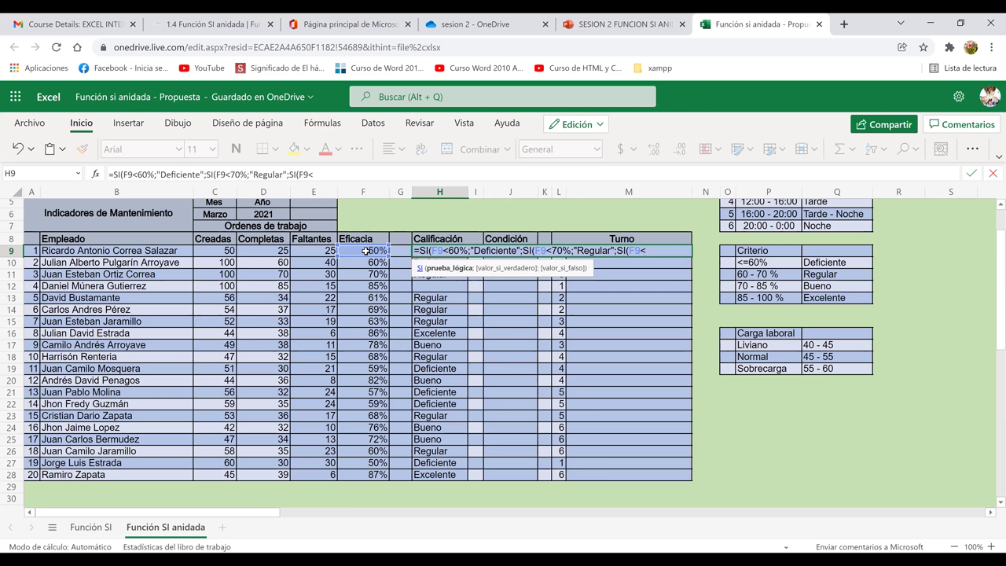
type("85%;")
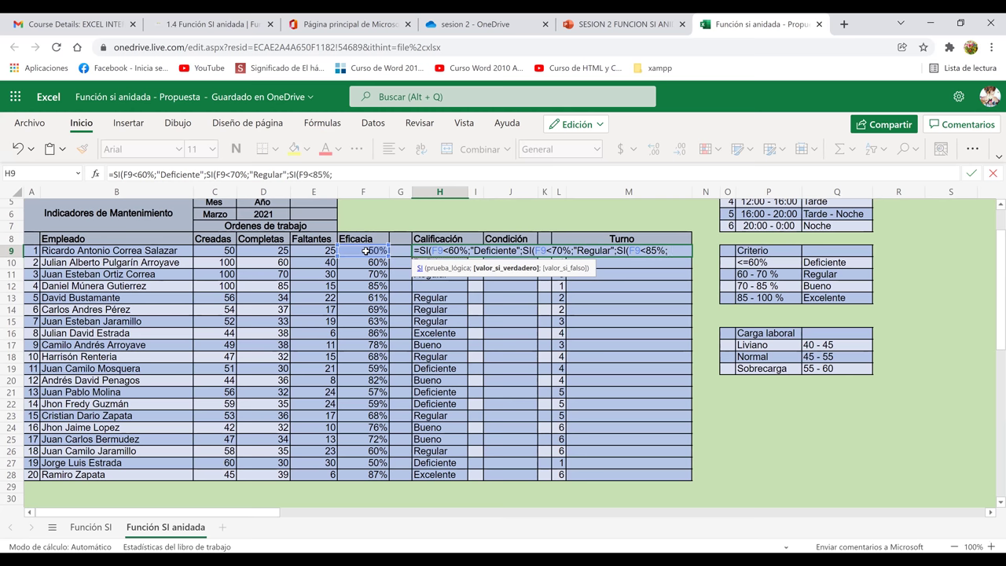
Step: Add "Bueno" as the true value of the third SI in the H9 formula, followed by the argument separator
type("\"")
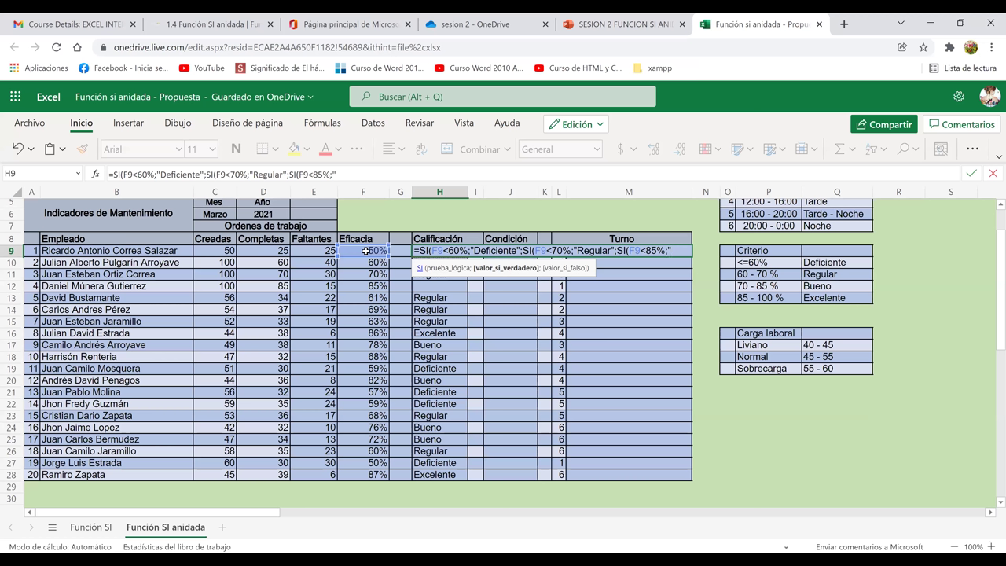
type("Bueno")
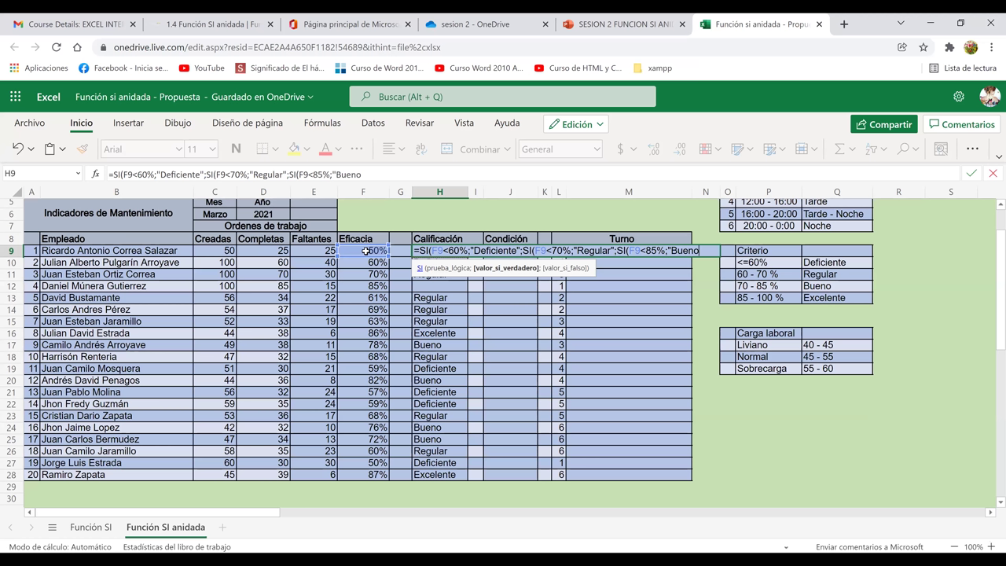
type("\";")
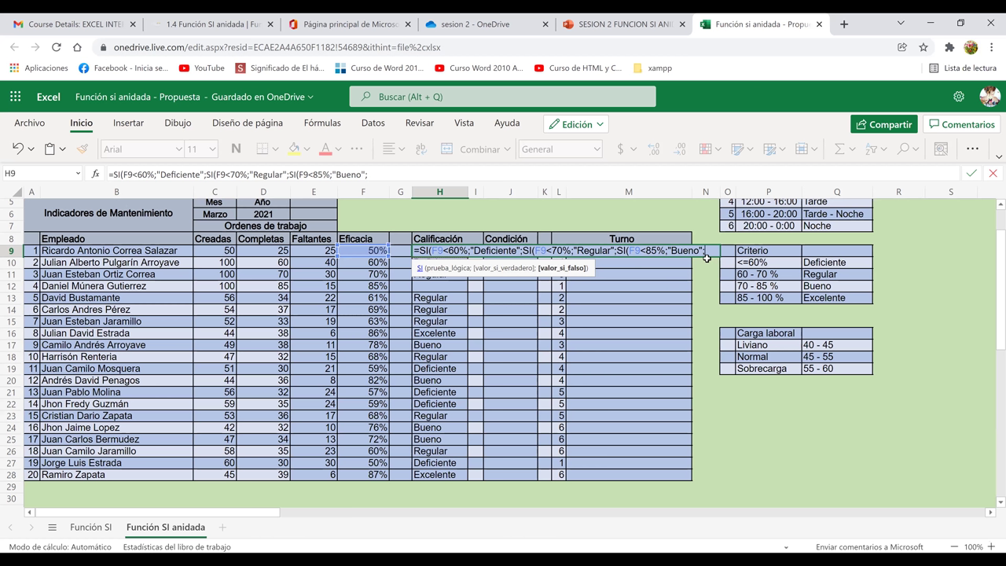
Step: Finish the H9 formula with "Excelente" as the last false value, closing all three nested SI functions
type("\"")
type("Excelente")
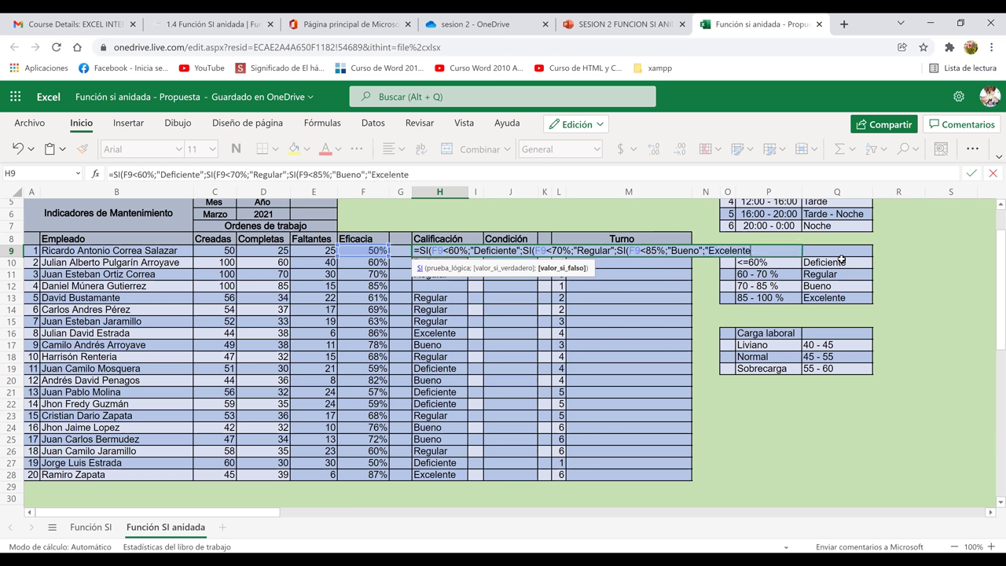
type("\"")
type(")))")
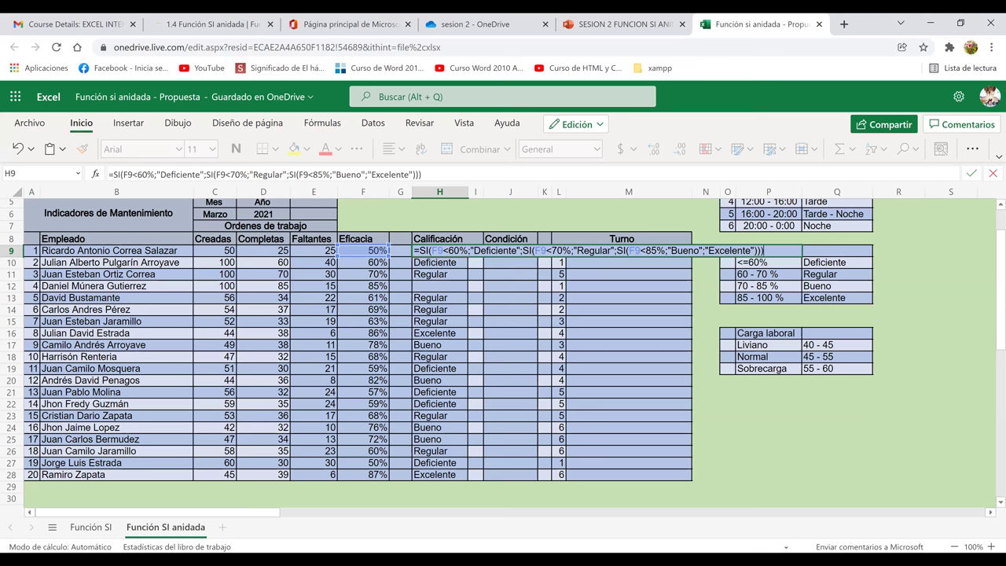
key("Return")
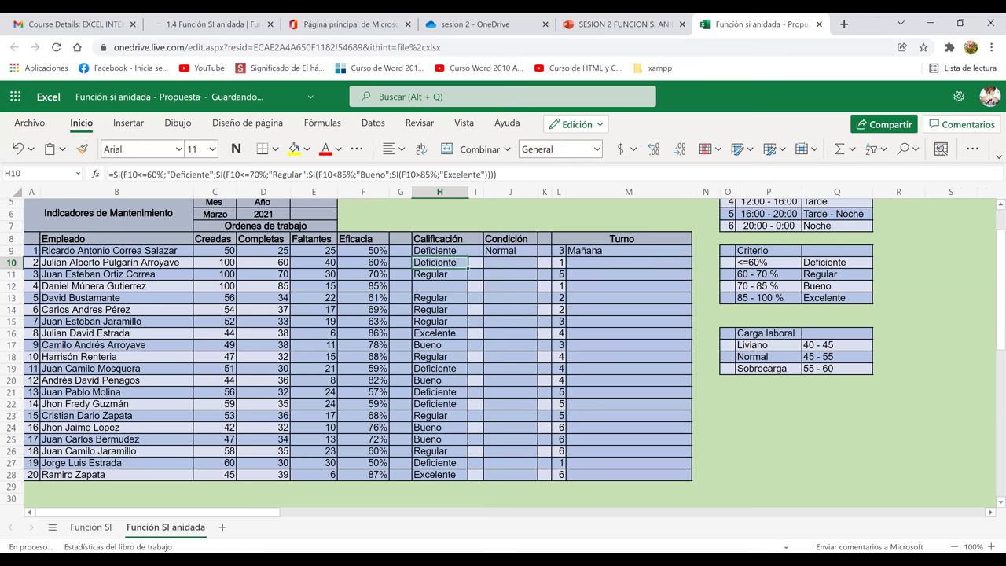
Step: Fill the new Calificación formula from H9 down through H28
left_click(466, 254)
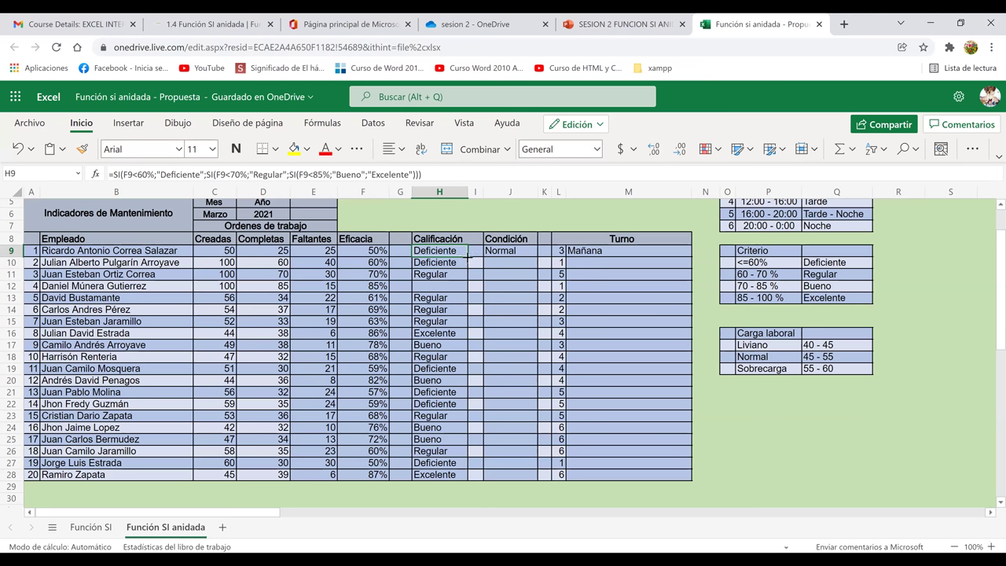
left_click(430, 474, "shift")
key("ctrl+d")
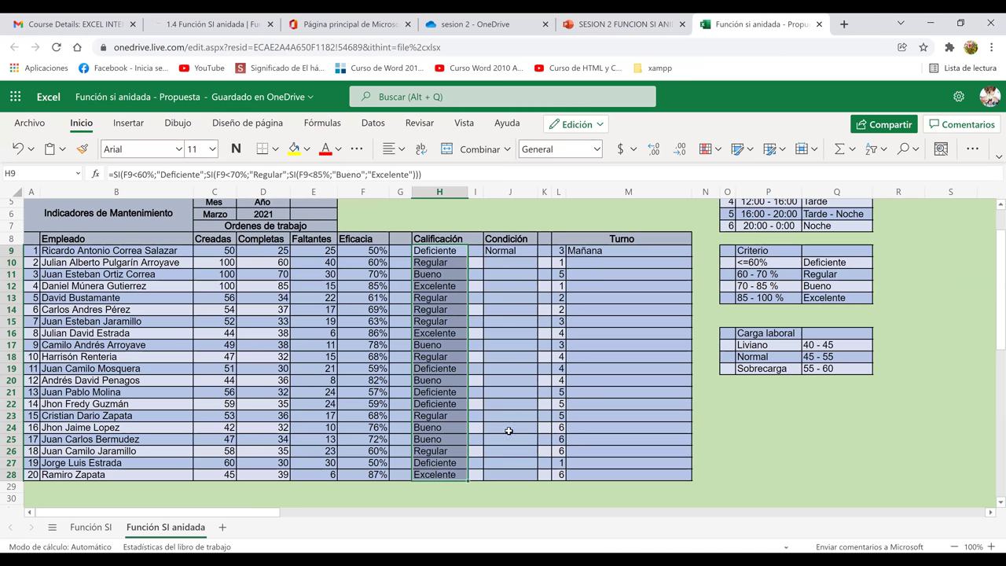
Step: Compare the filled ratings of the boundary efficiencies in column F with the ranges in the Criterio table
left_click(496, 356)
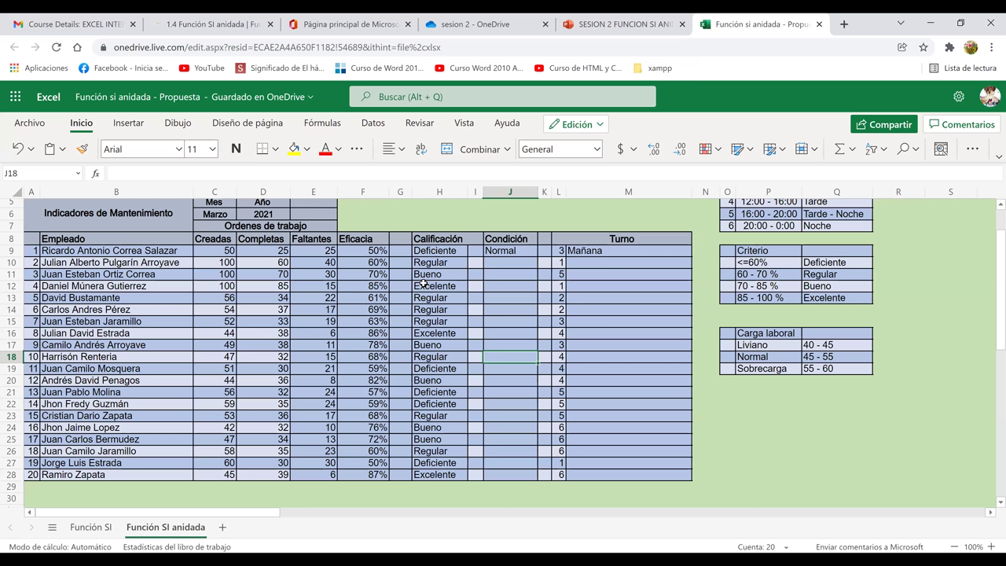
left_click(530, 440)
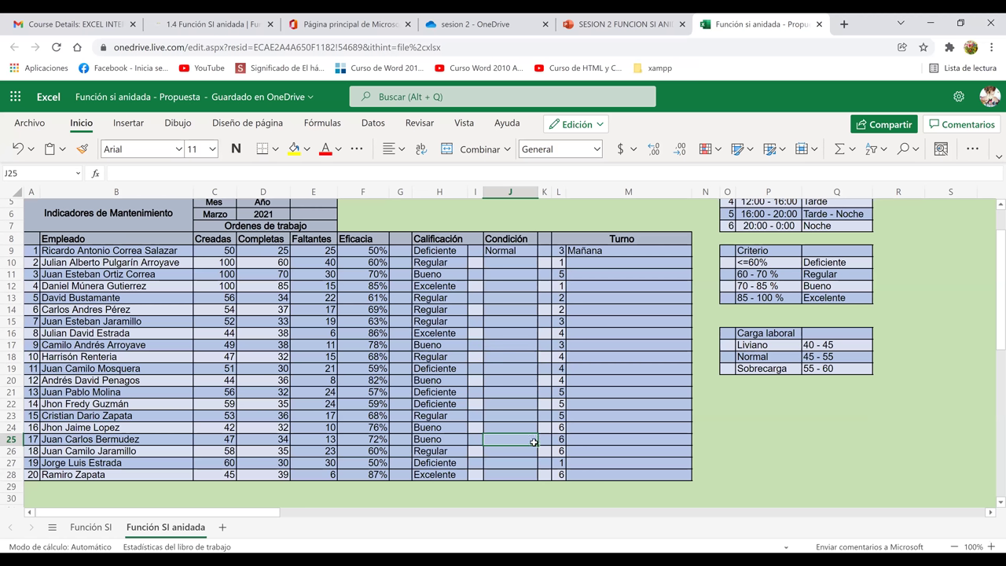
left_click(431, 252)
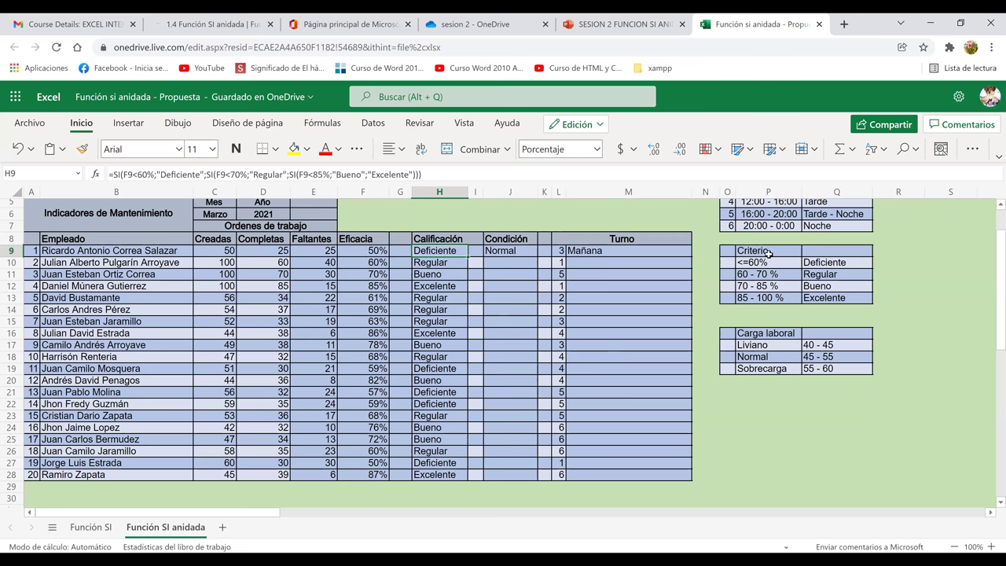
left_click(817, 262)
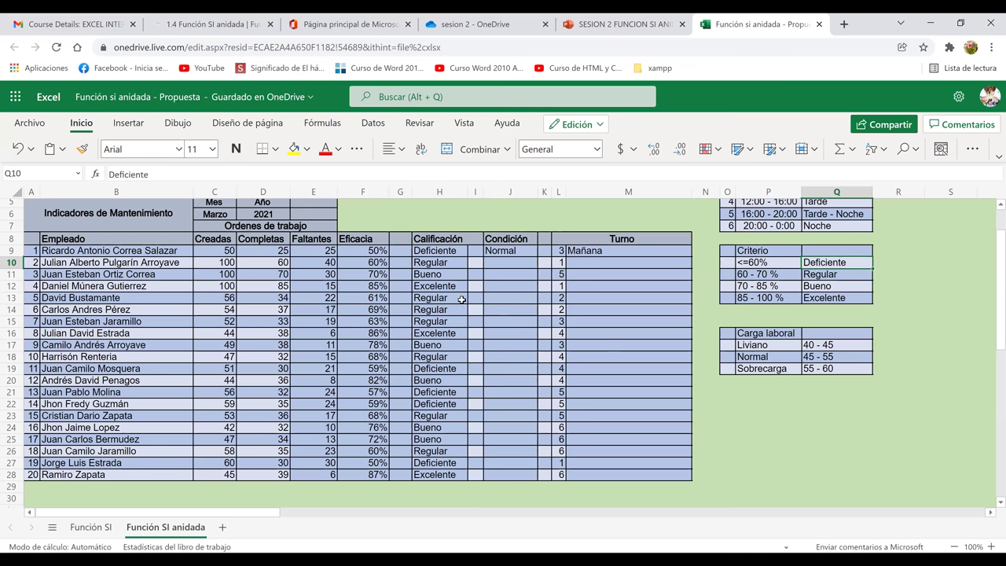
left_click(376, 262)
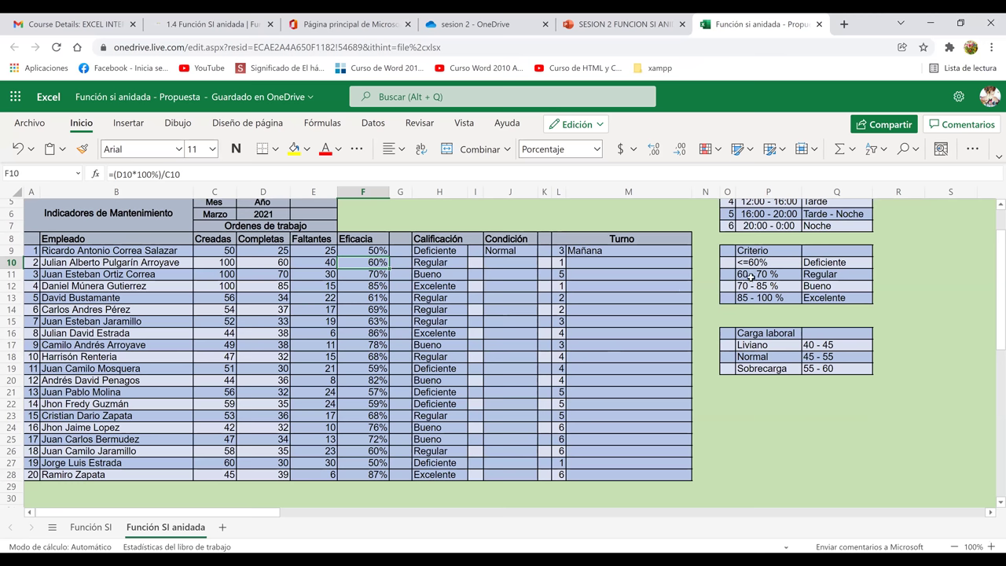
left_click_drag(751, 277, 795, 276)
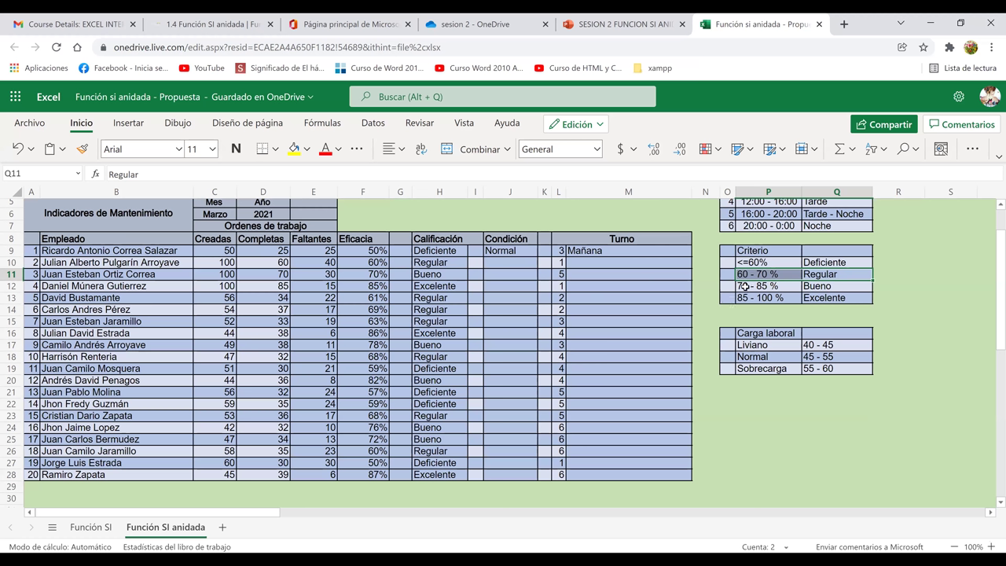
left_click(831, 288)
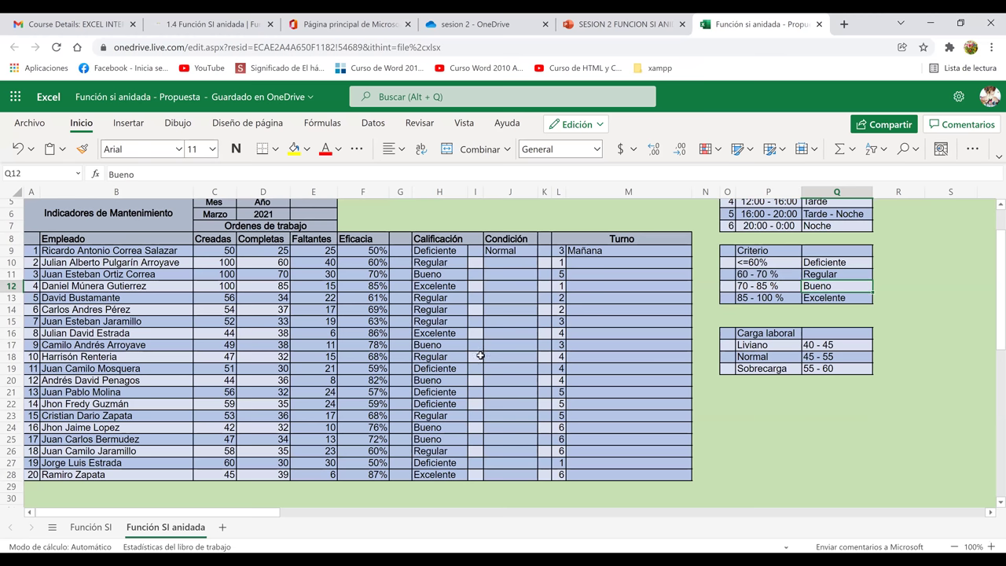
left_click(373, 287)
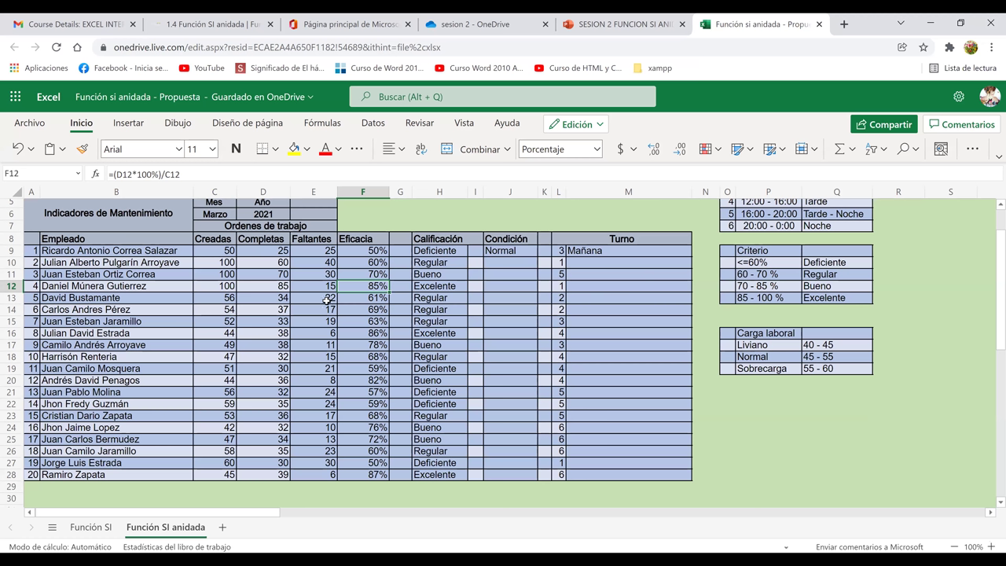
Step: Set both Creadas and Completas to 100 for the fifth employee in row 13 and check the resulting Calificación
left_click(232, 301)
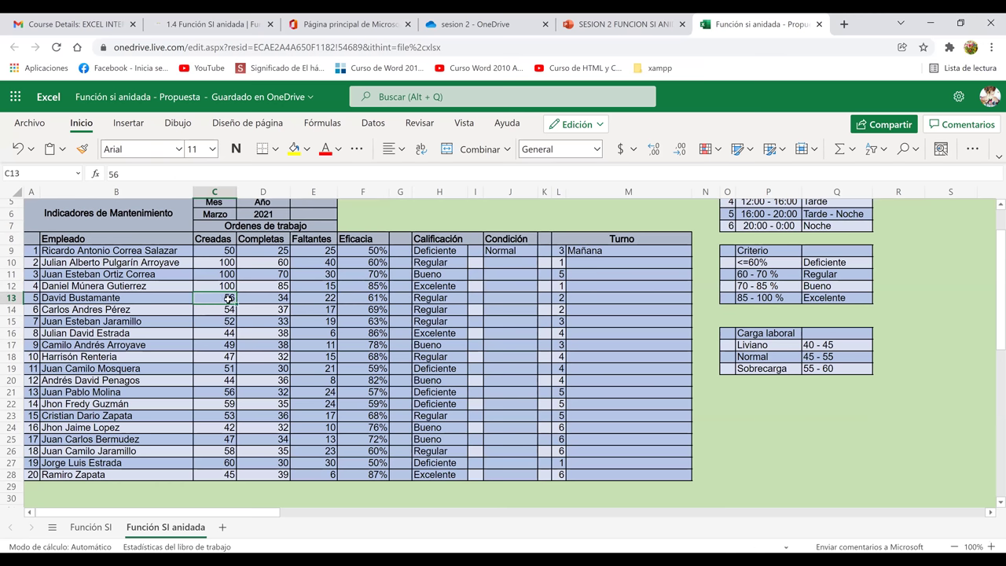
type("1")
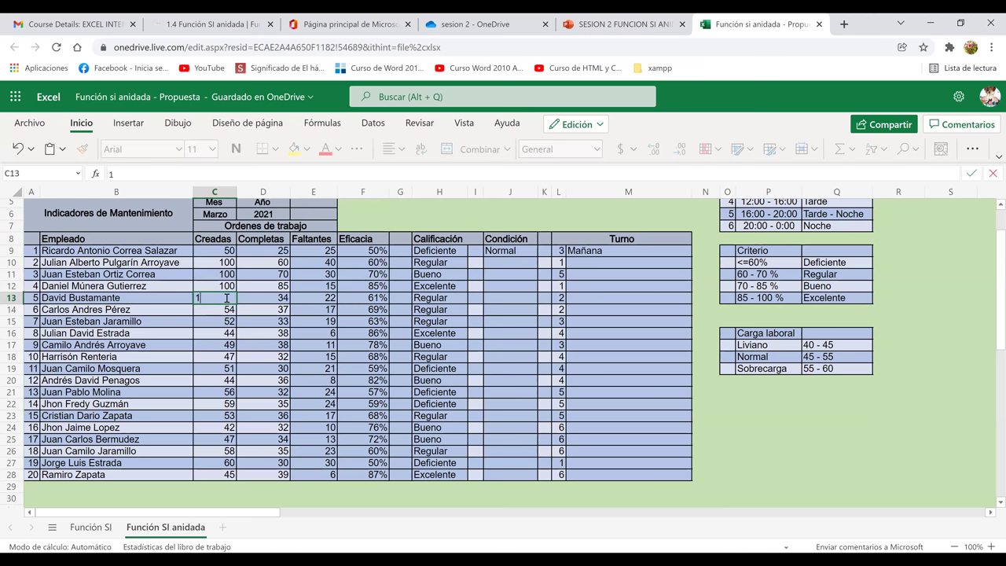
type("00")
key("Tab")
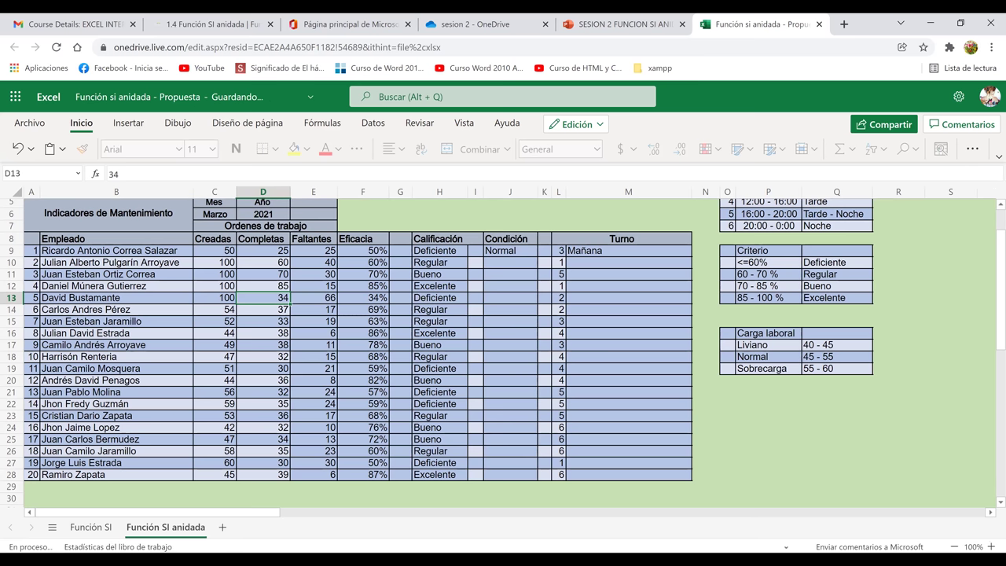
type("100")
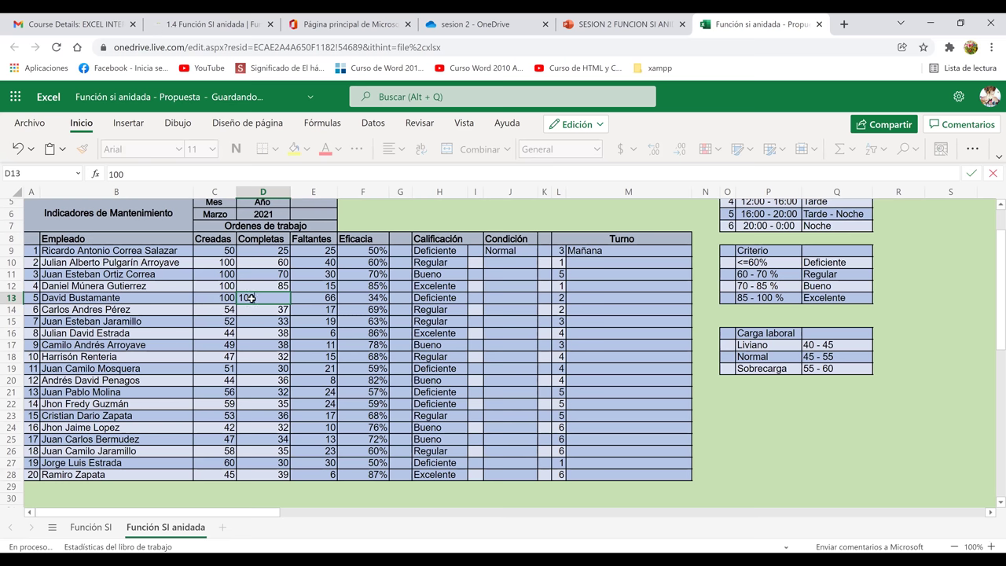
key("Tab")
key("Tab")
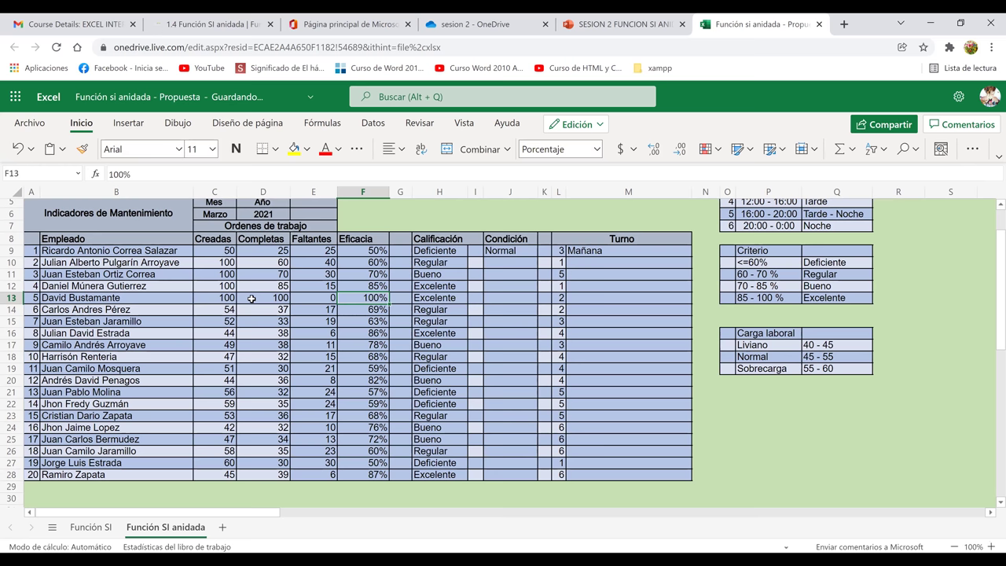
key("Tab")
key("Tab")
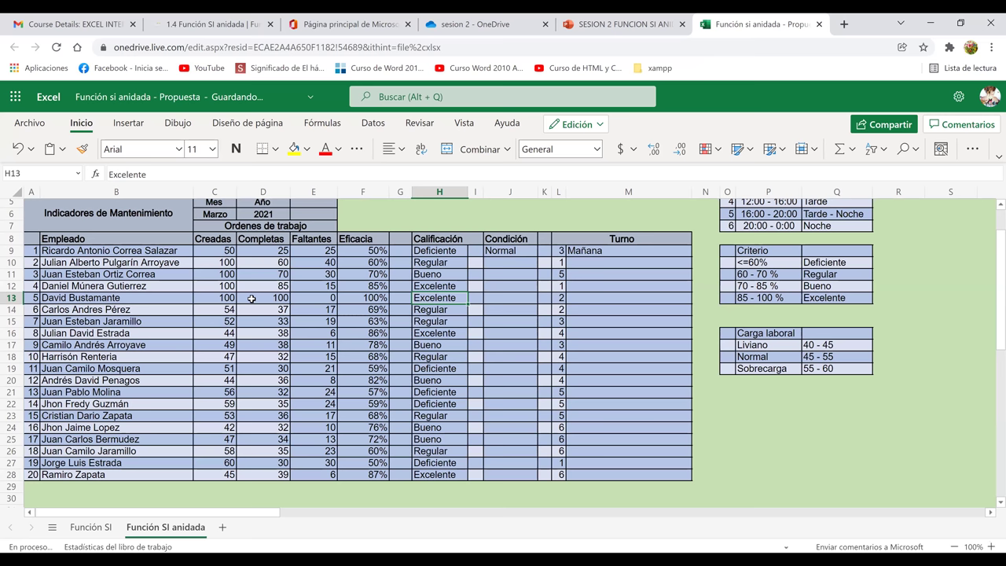
Step: Fill the Condición formula from J9 down through J28
left_click(441, 252)
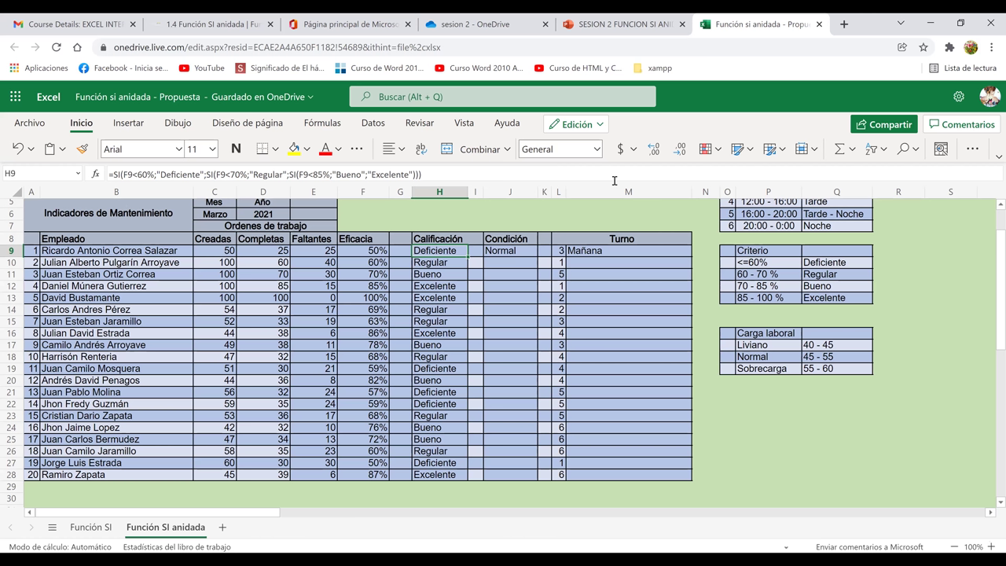
left_click(524, 251)
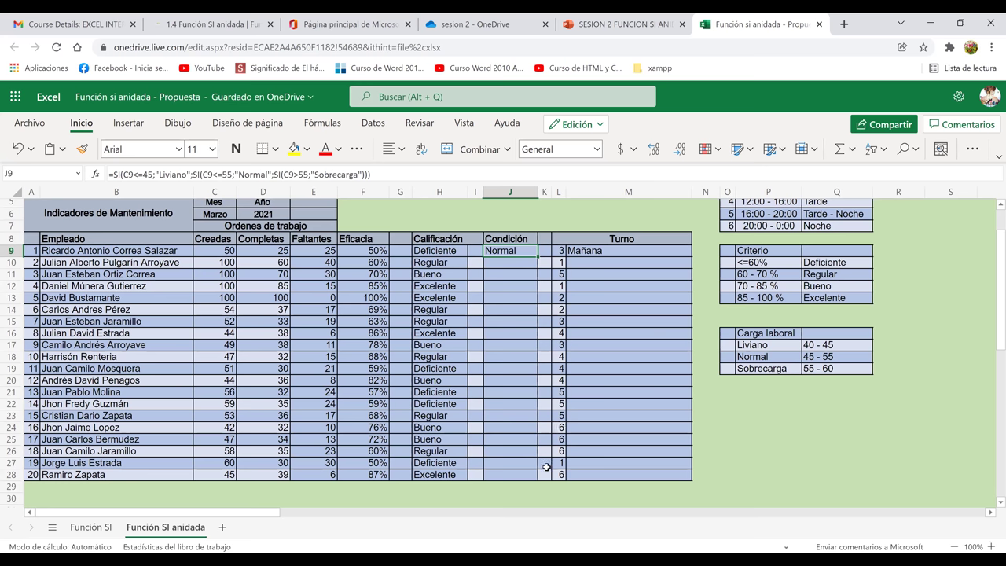
double_click(539, 256)
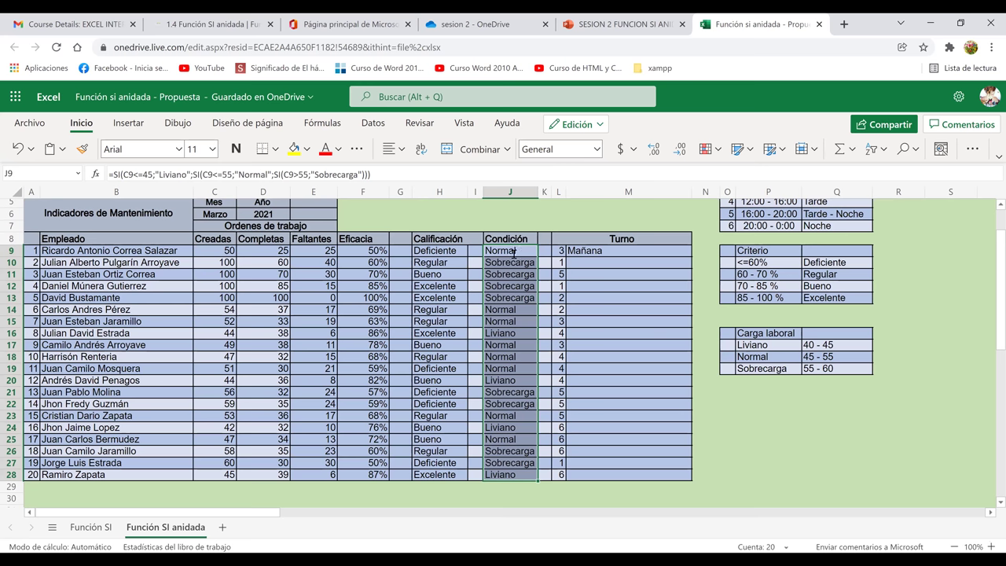
Step: Replace the Condición formula in J9 with a new one beginning =SI(C9<45;"Liviano"; for the light workload
double_click(513, 252)
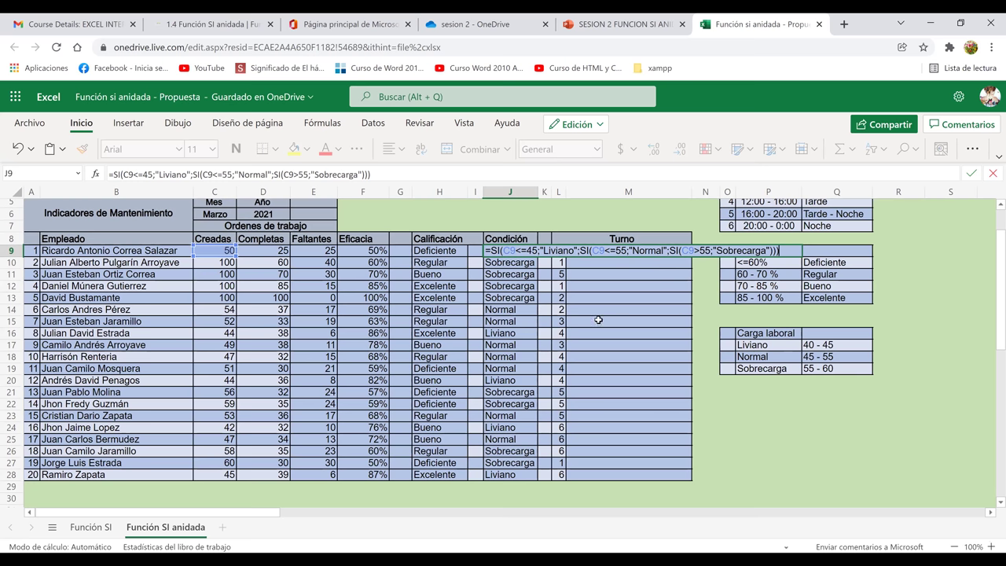
key("Escape")
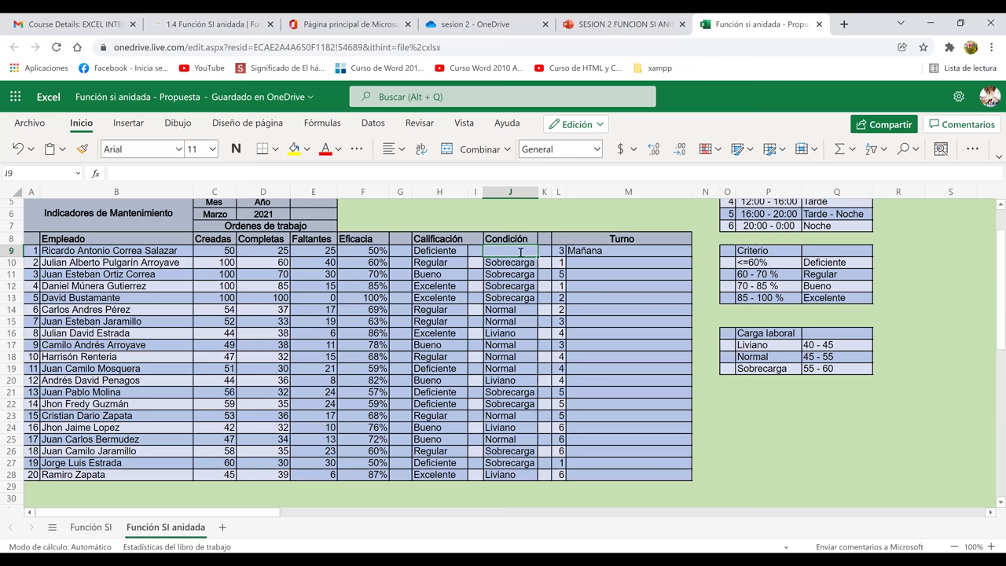
type("=")
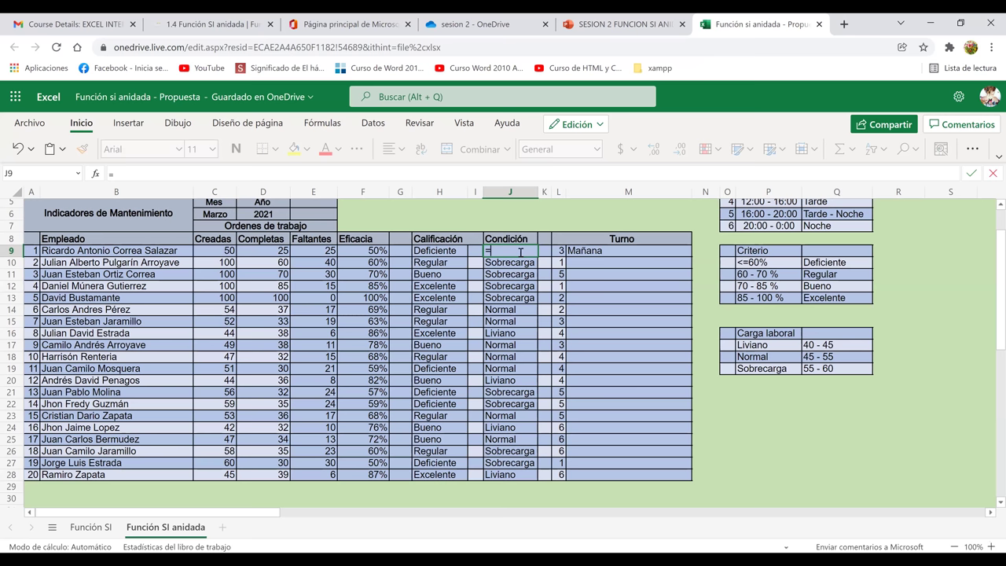
type("si")
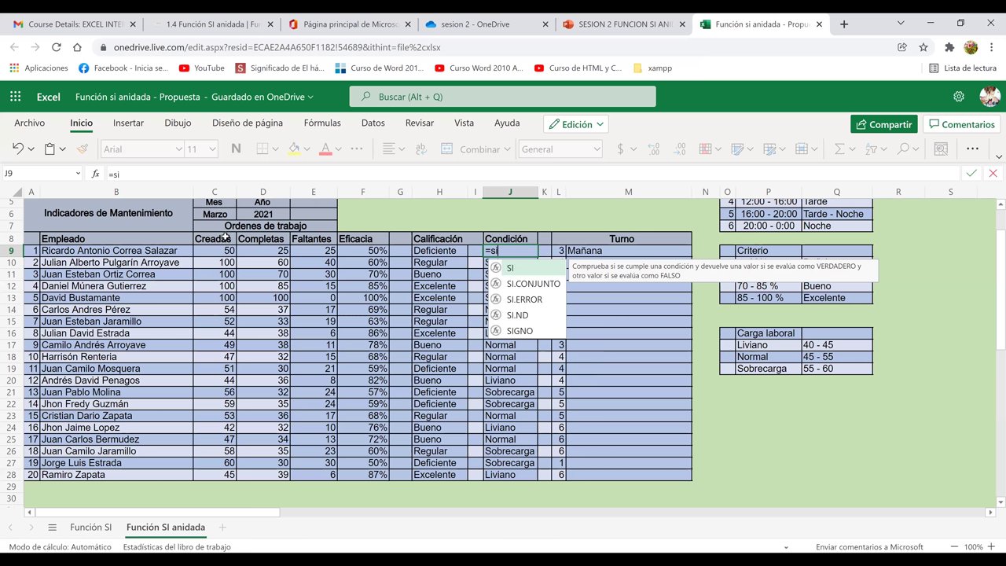
key("Tab")
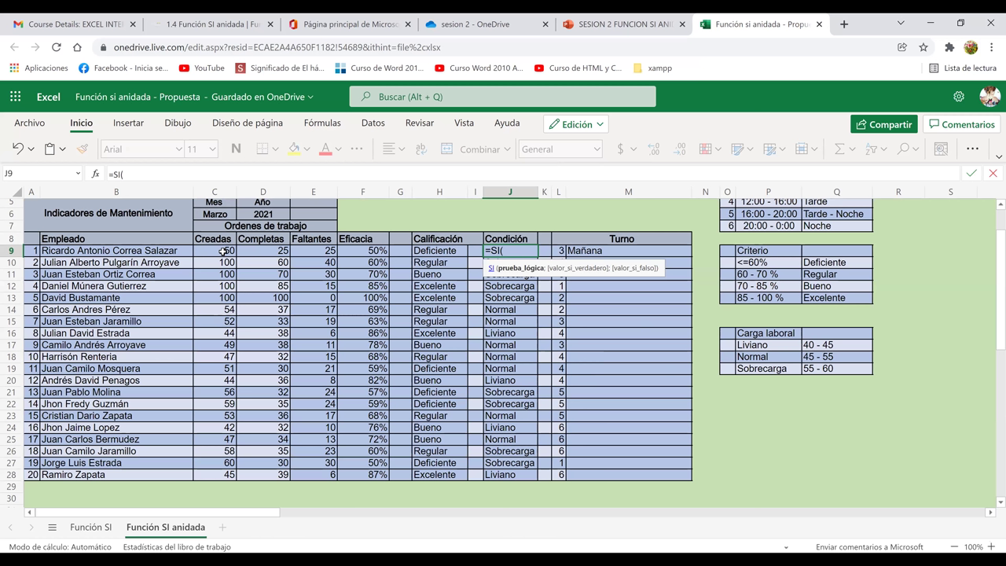
left_click(222, 250)
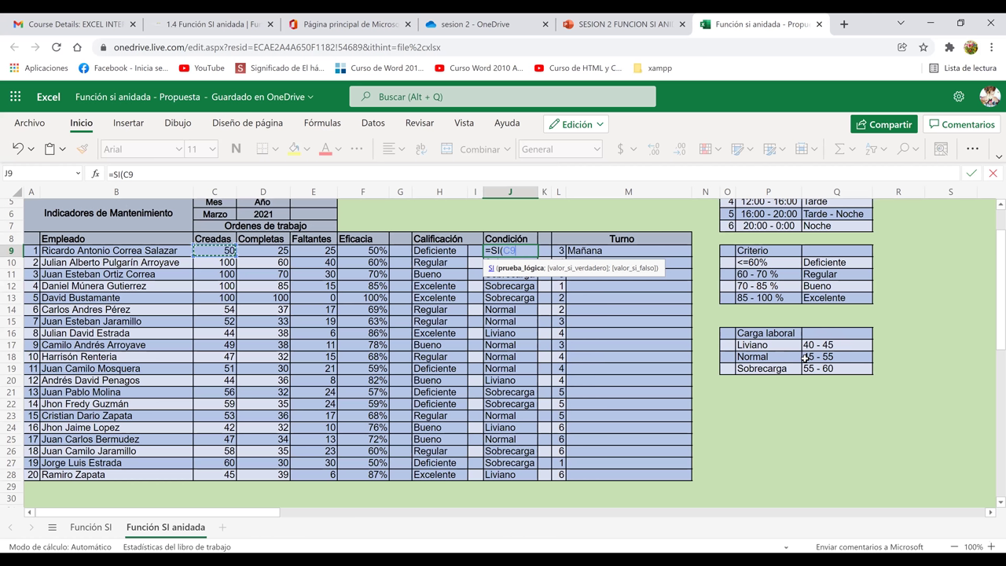
type("<45;")
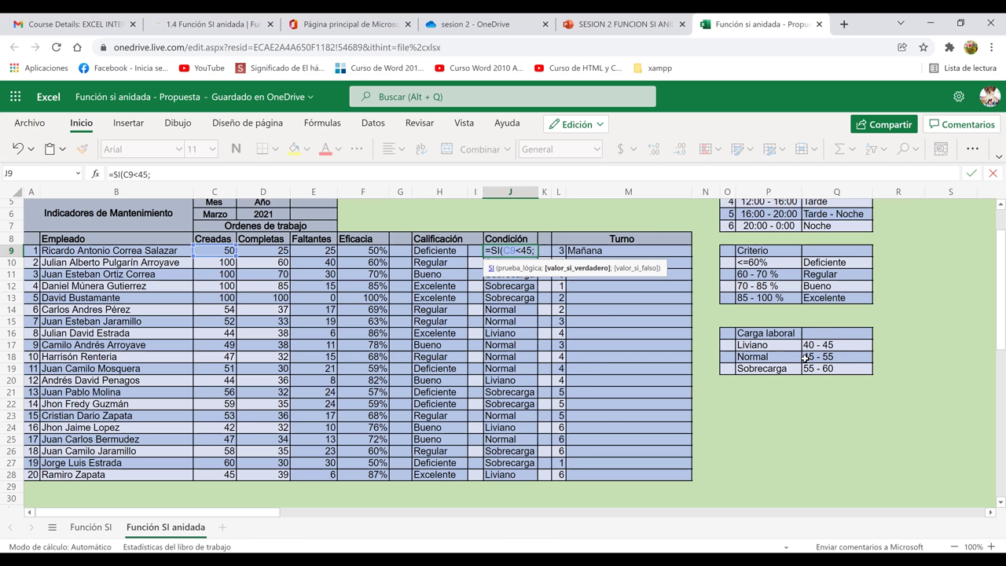
type("\"Li")
type("viano\";")
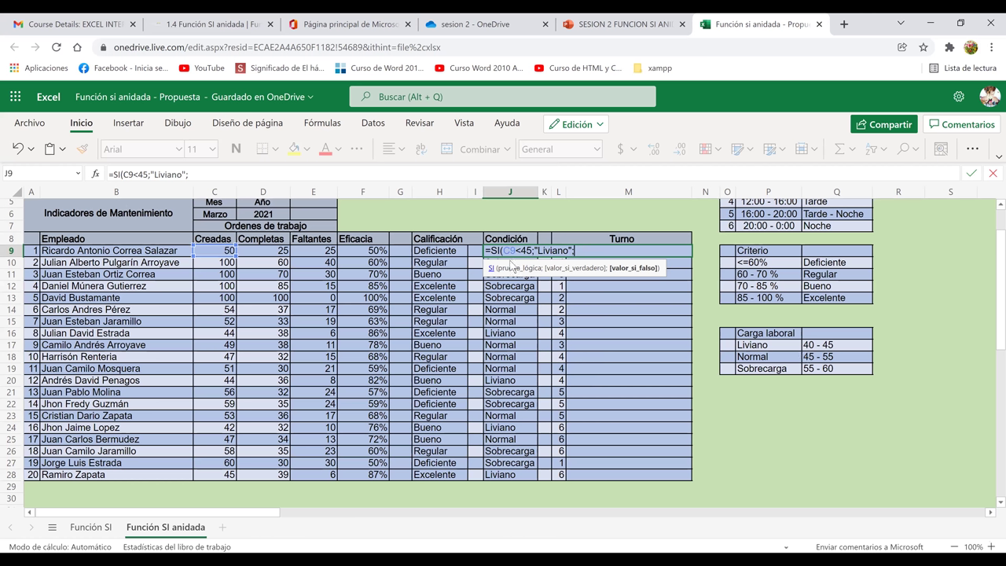
Step: Nest a second condition in the J9 formula, SI(C9<55;"Normal"; as the value if false
type("SI(")
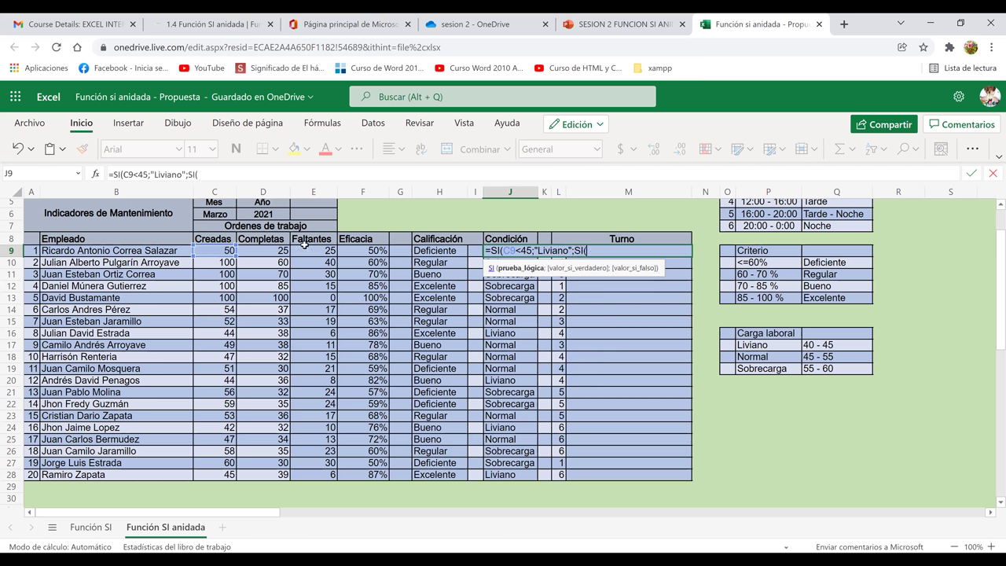
left_click(217, 250)
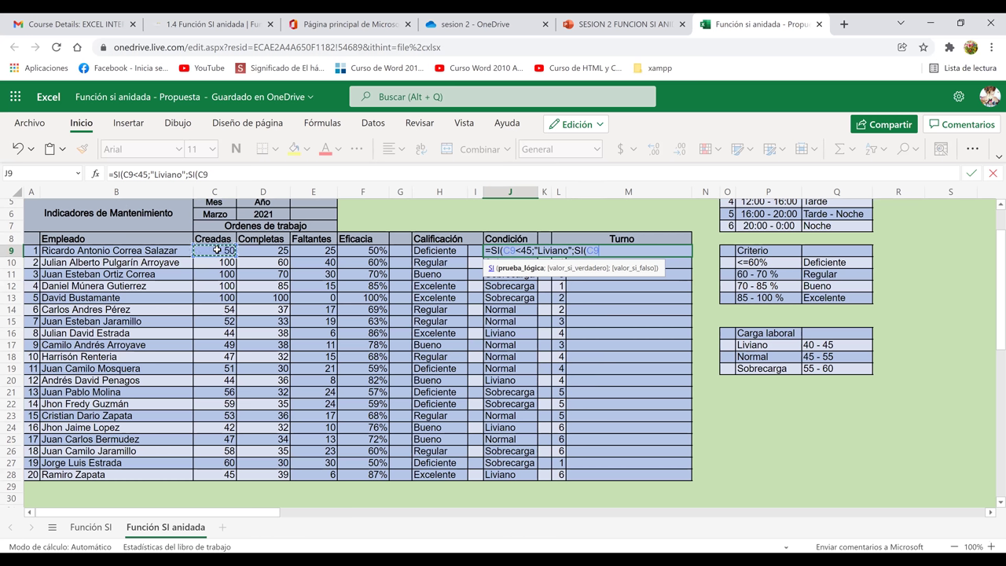
type("<55;")
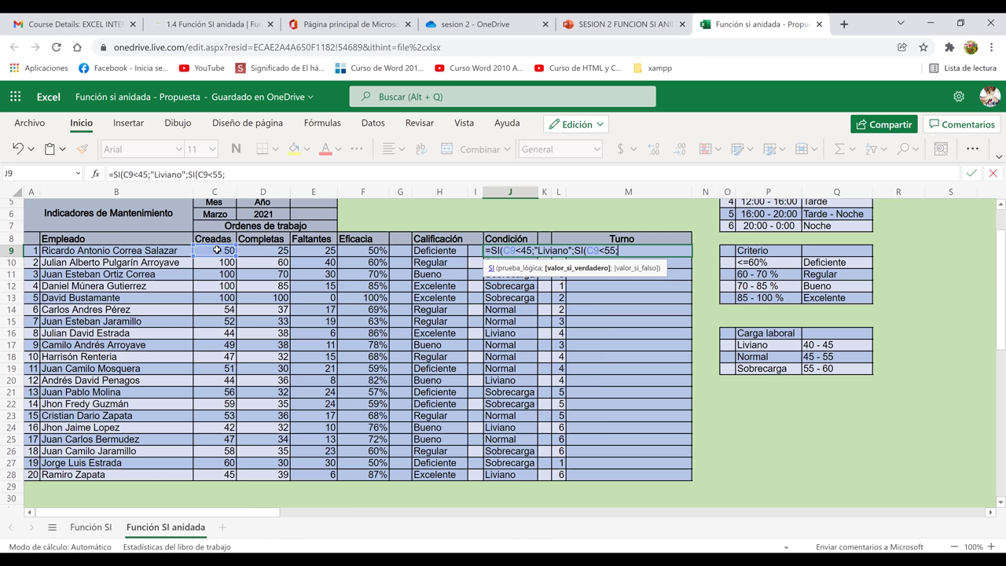
type("\"Normal\";")
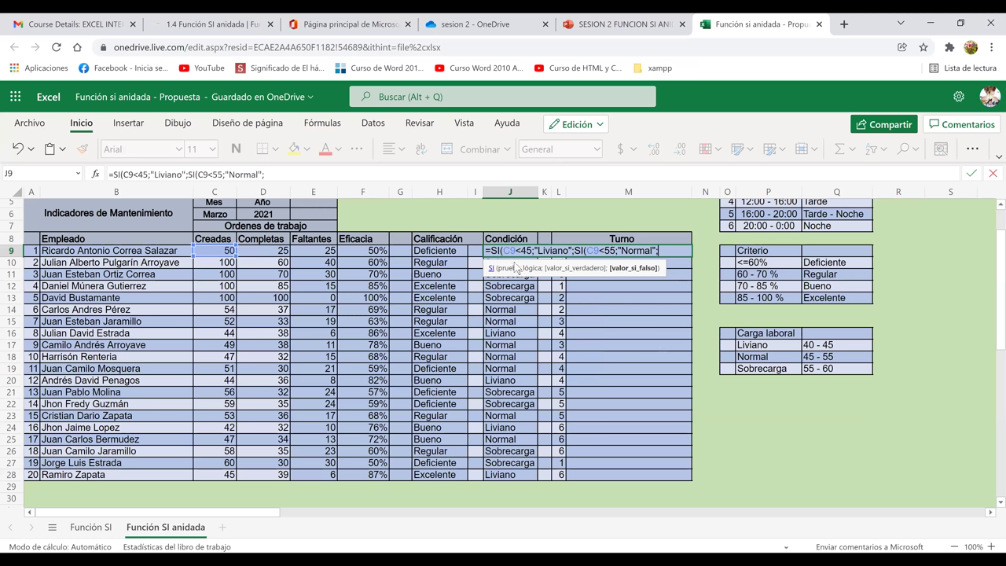
Step: Nest the third condition SI(C9>=55;"Sobre carga") in J9 and complete the Condición formula
type("SI(")
left_click(219, 251)
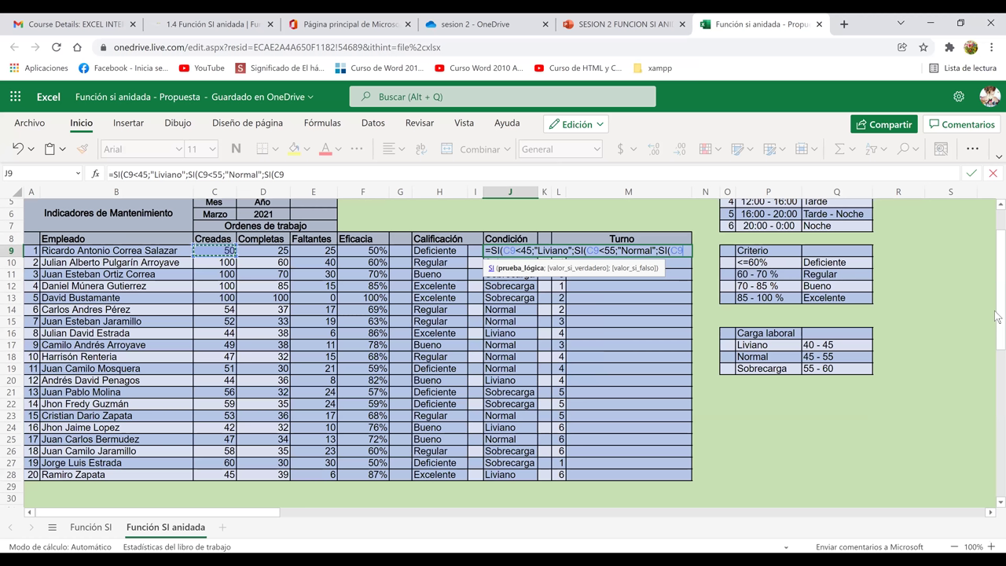
type(">+")
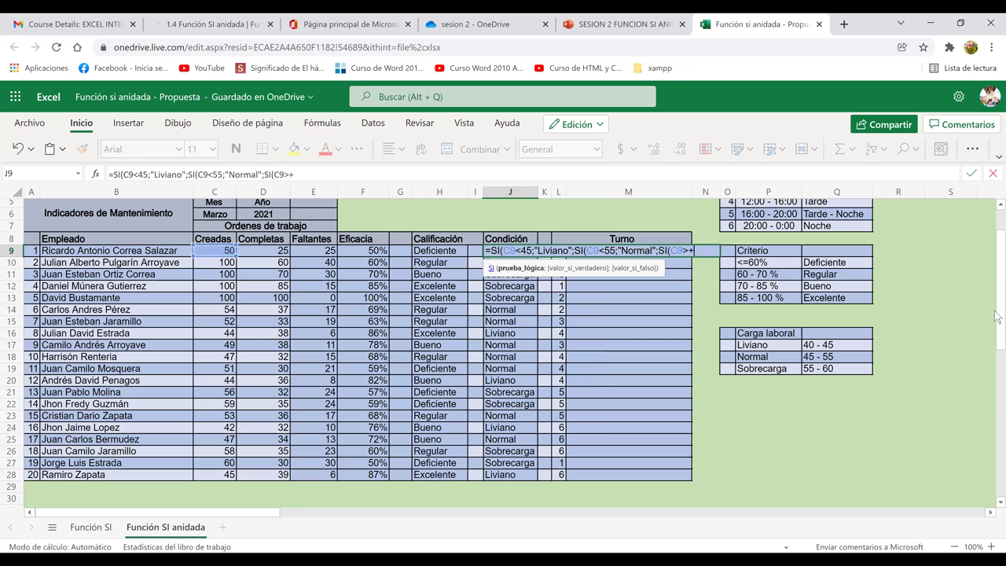
key("BackSpace")
type("=55")
type(";")
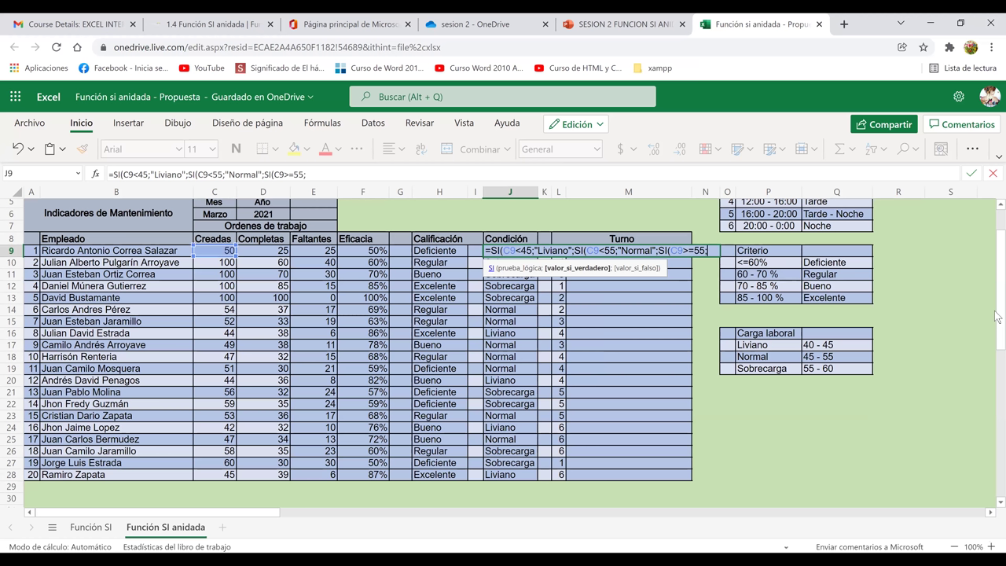
type("\"Sobre carga")
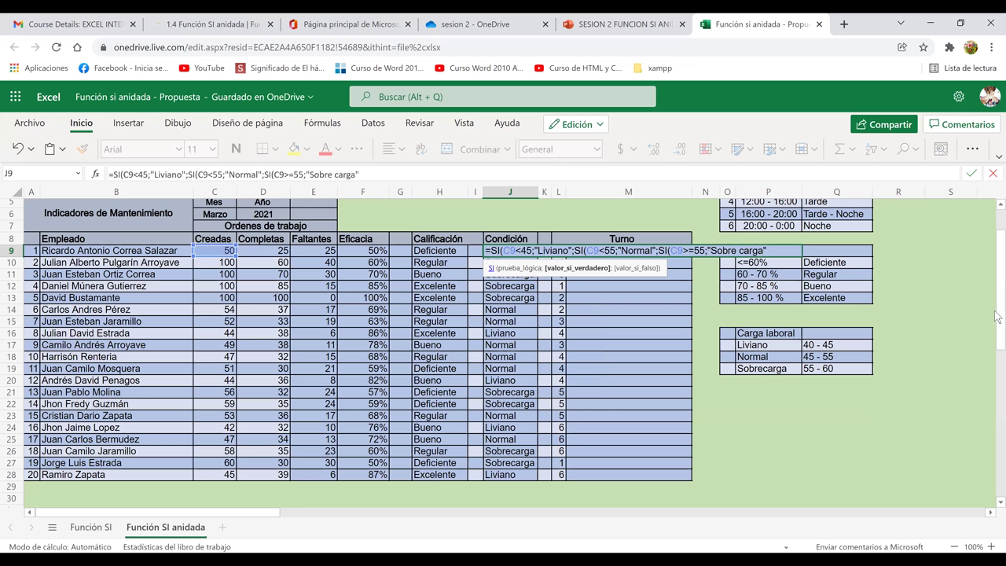
type(";")
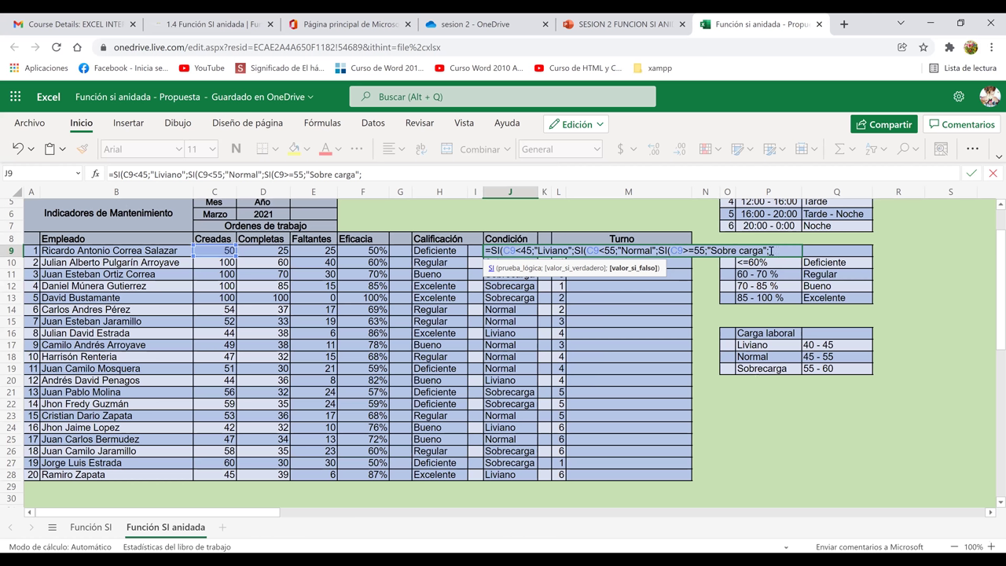
key("BackSpace")
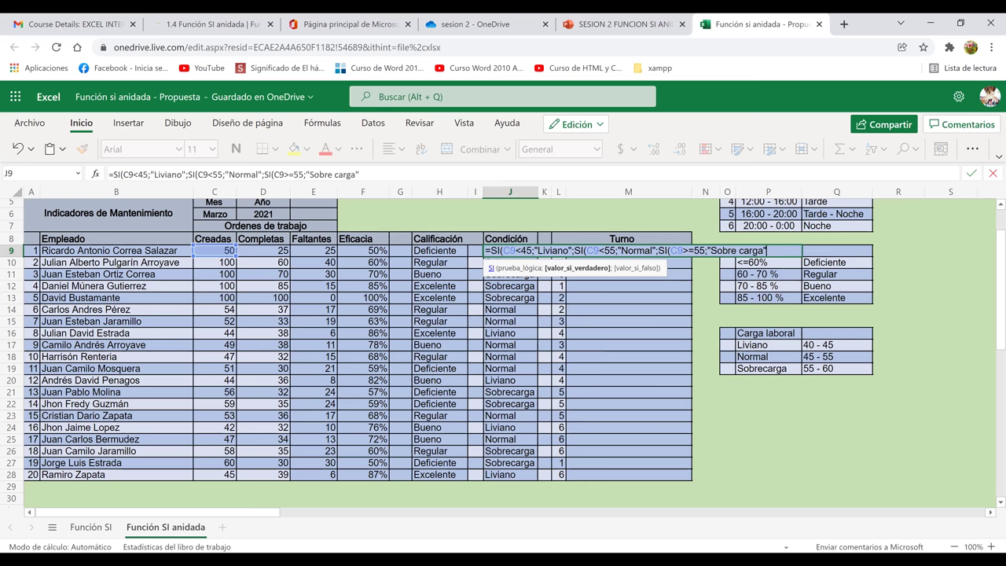
key("Return")
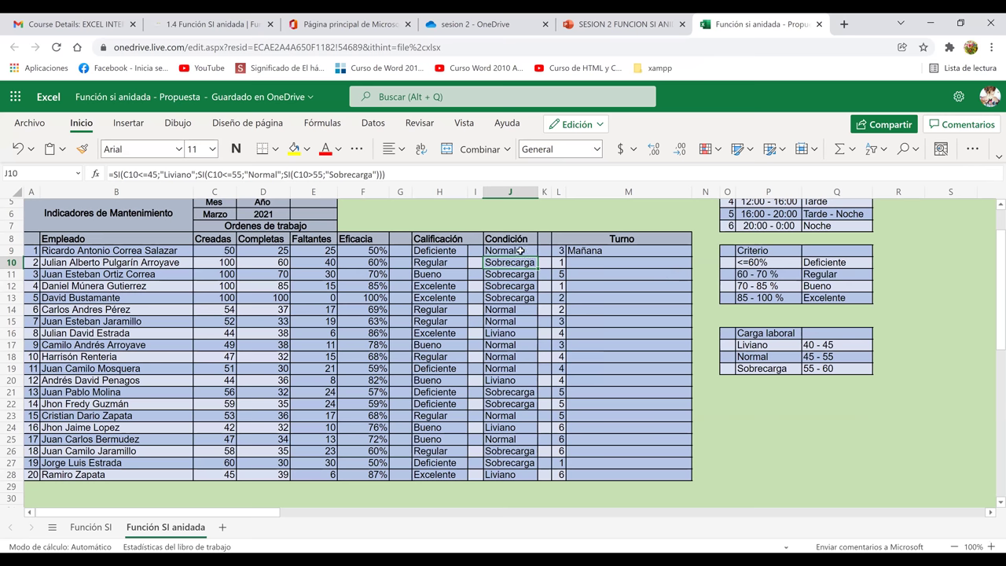
Step: Fill the new Condición formula from J9 down through J28
left_click(537, 254)
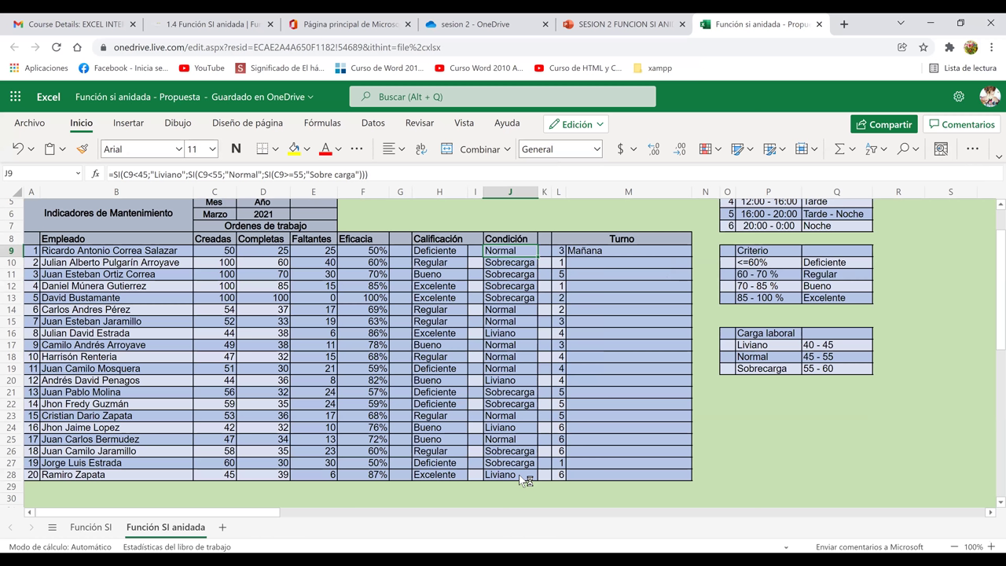
left_click_drag(519, 475, 519, 475)
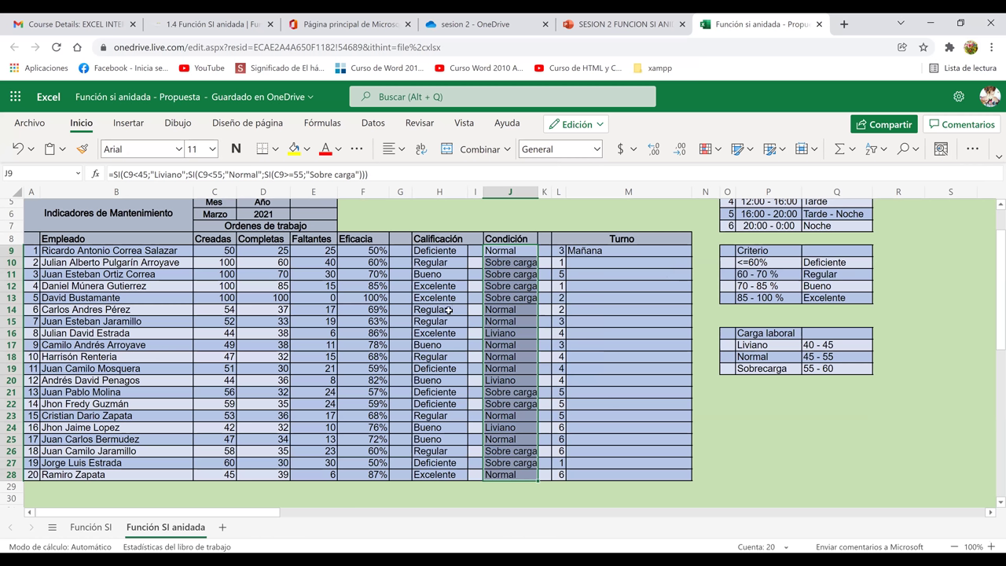
left_click(525, 258)
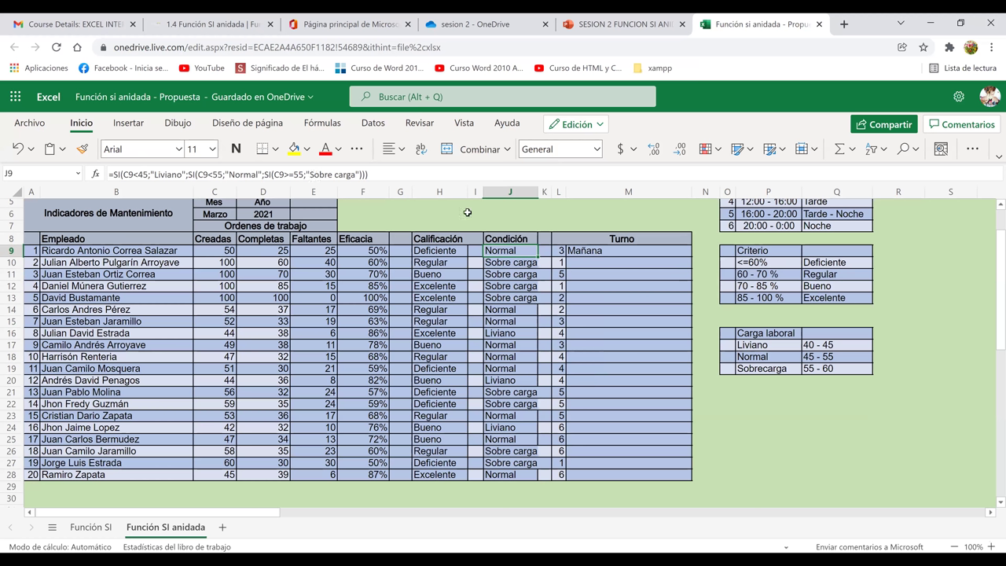
double_click(538, 256)
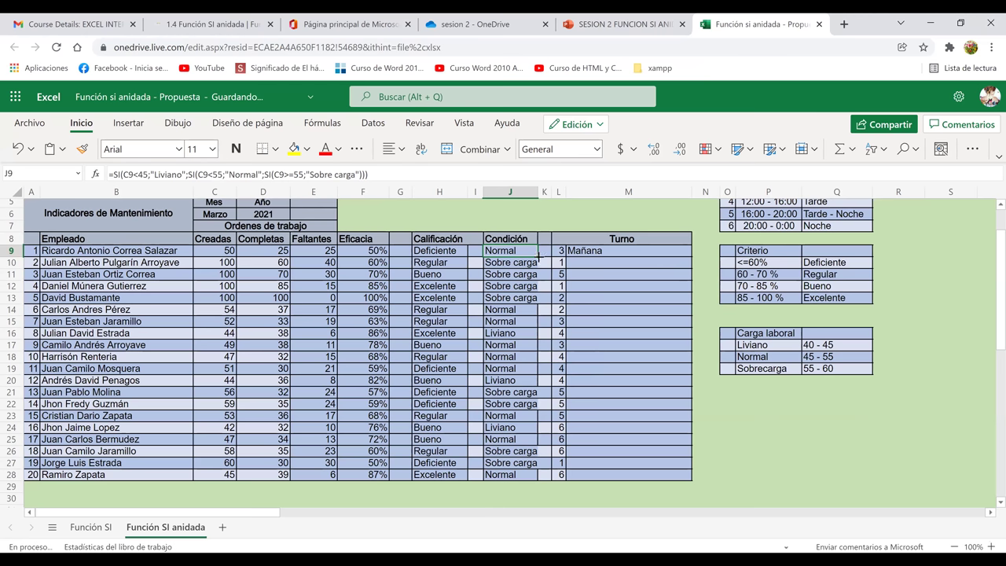
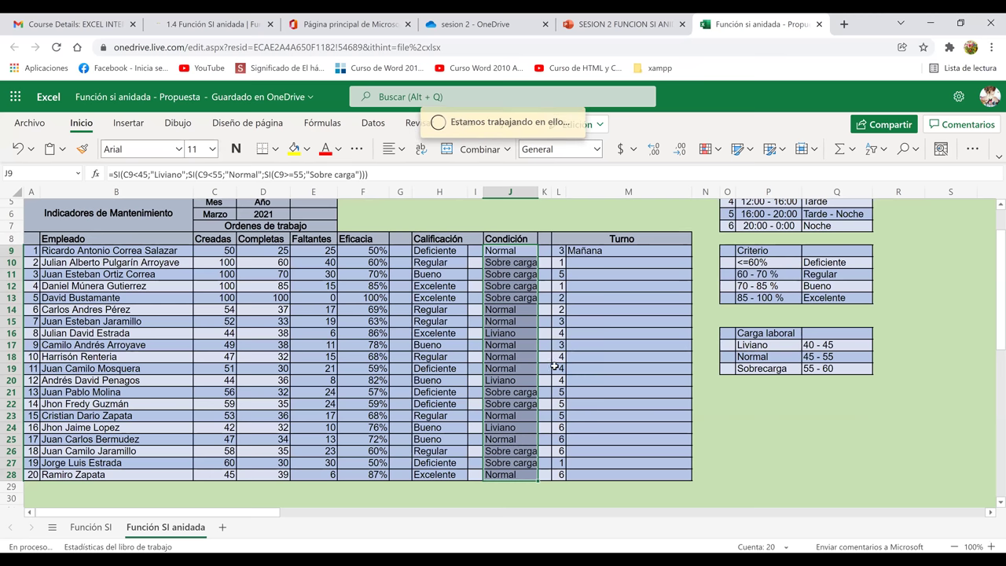
Step: Widen the Condición column J slightly so the text "Sobre carga" fits inside its cells
left_click(555, 367)
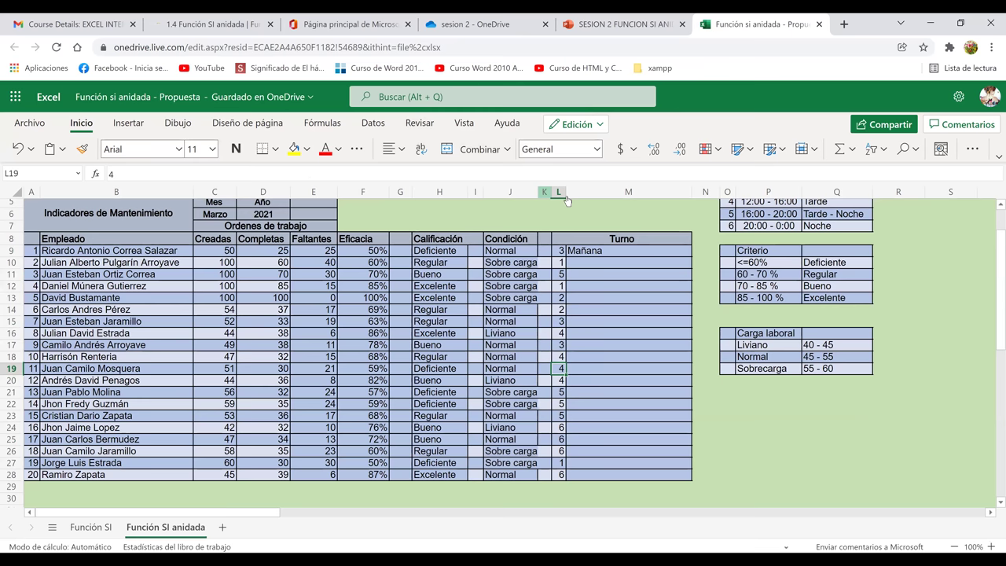
left_click(565, 195)
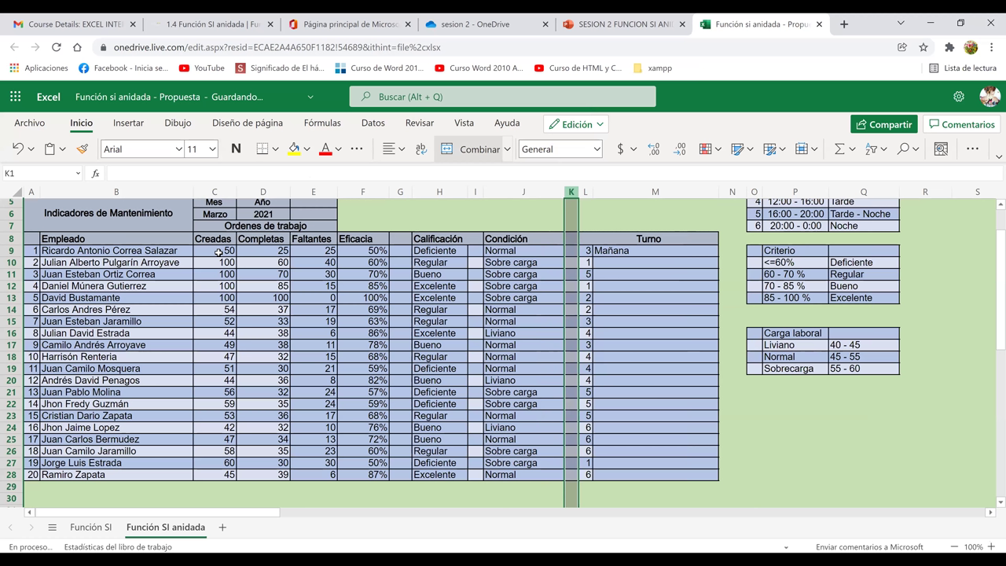
left_click(803, 359)
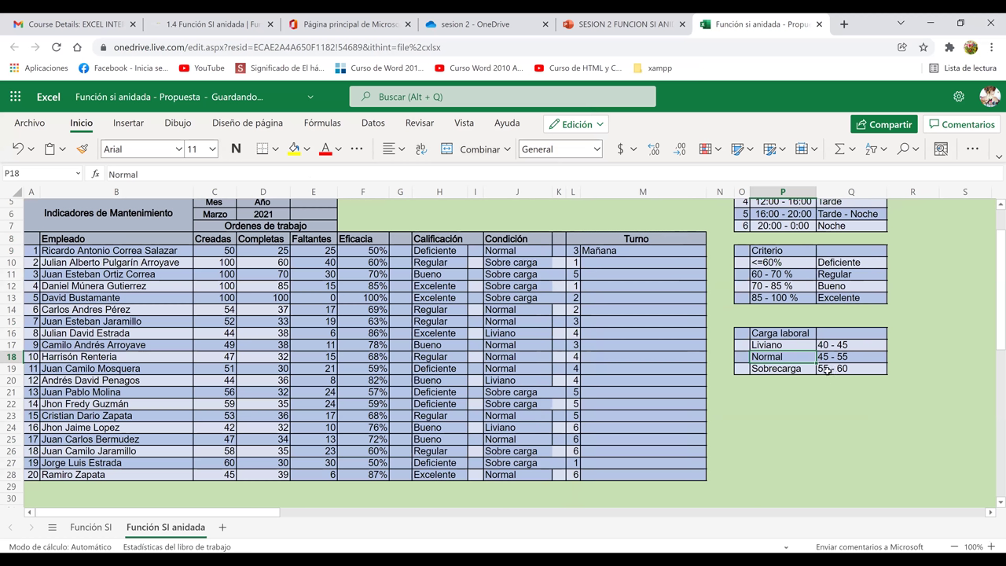
key("ctrl+z")
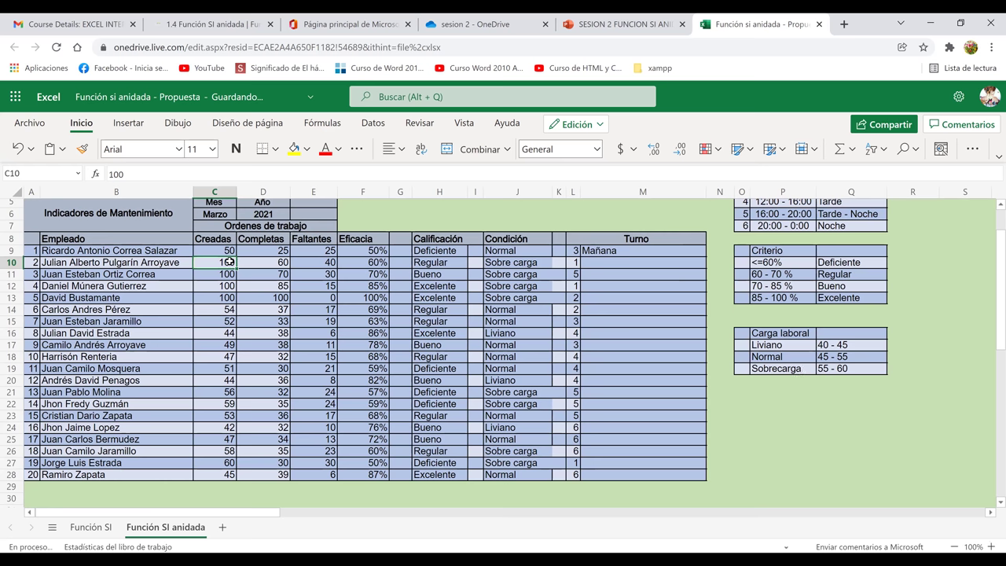
left_click(206, 251)
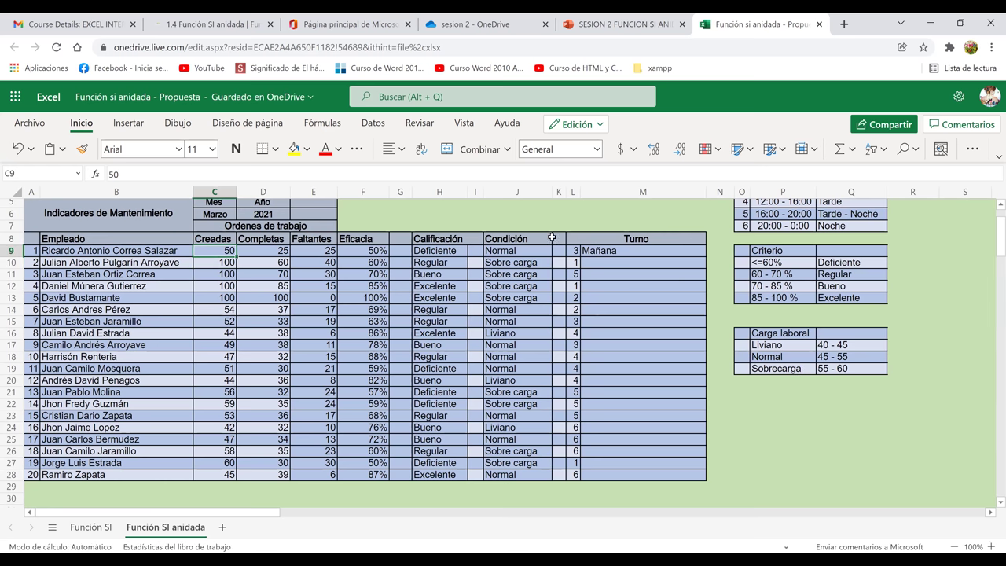
Step: Open the Condición formula in J13 and highlight its nested SI(C13>=55;"Sobre carga") part for review
left_click(504, 298)
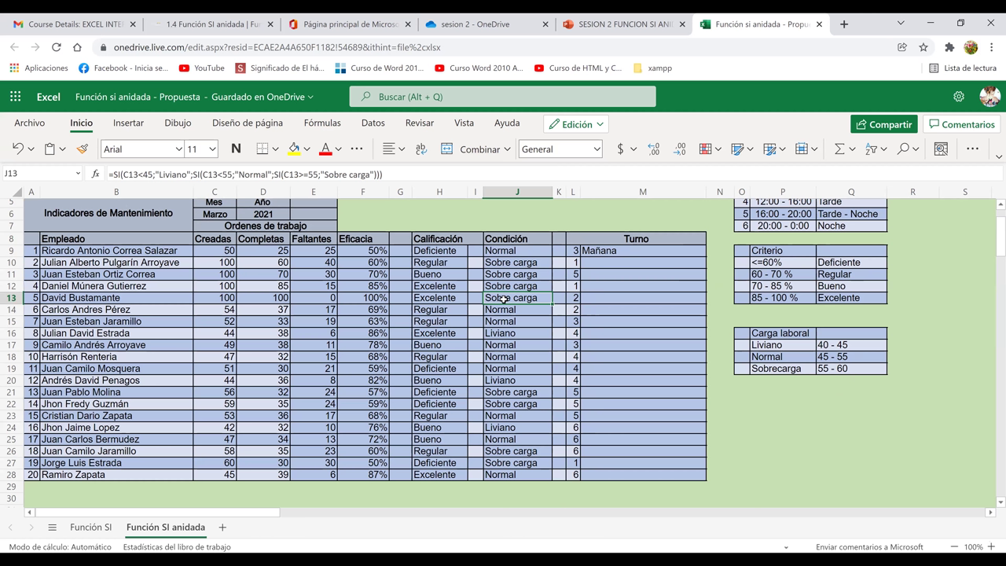
left_click(399, 174)
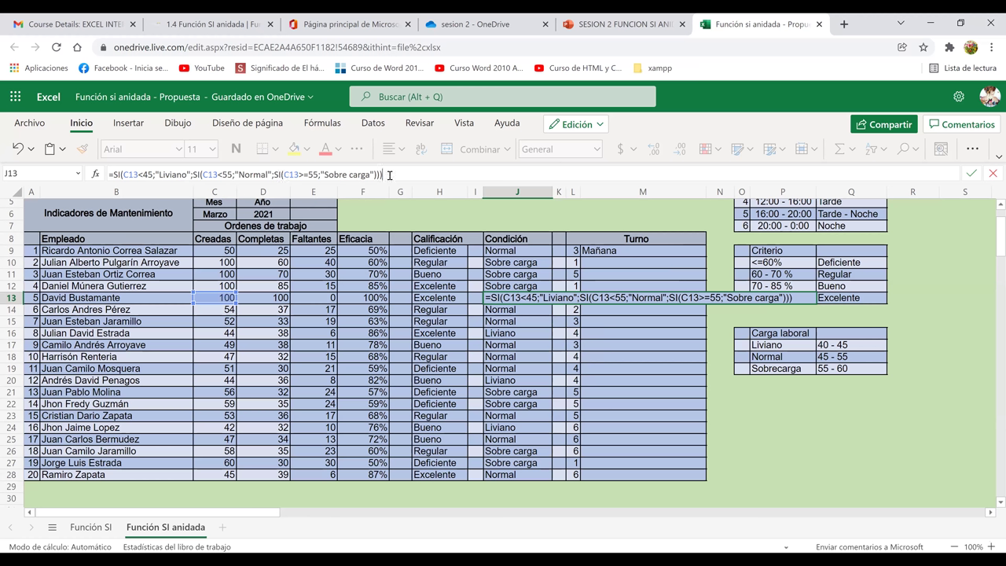
left_click_drag(379, 176, 313, 178)
left_click_drag(274, 176, 273, 176)
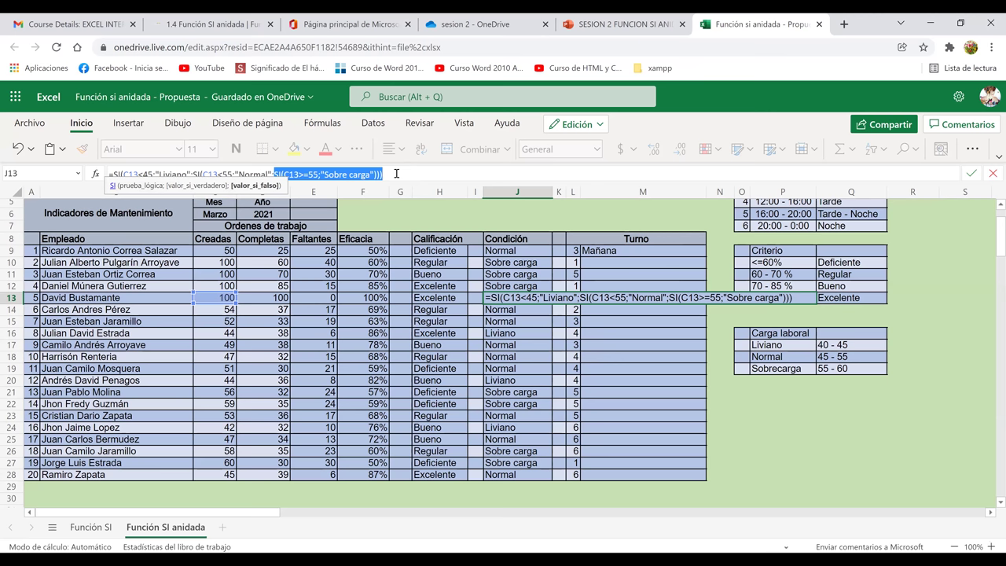
Step: Clear the Condición formula from the fifth employee's cell, J13
left_click(372, 227)
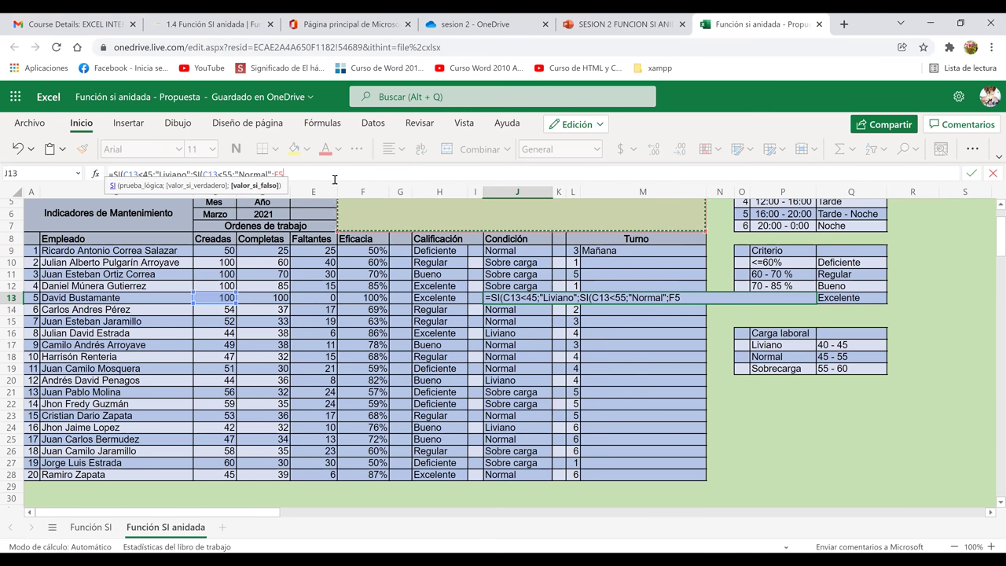
key("BackSpace")
key("BackSpace")
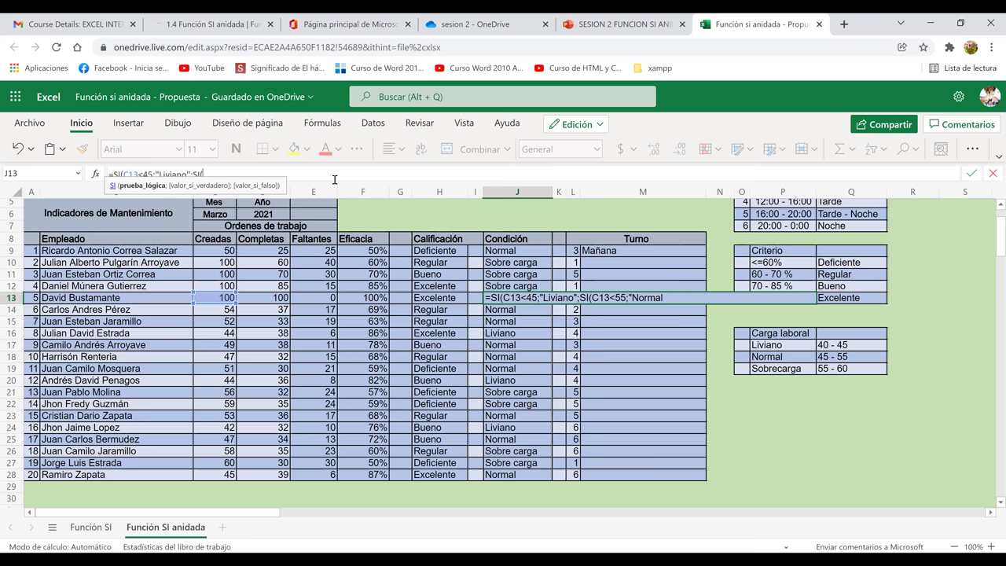
key("Escape")
key("Down")
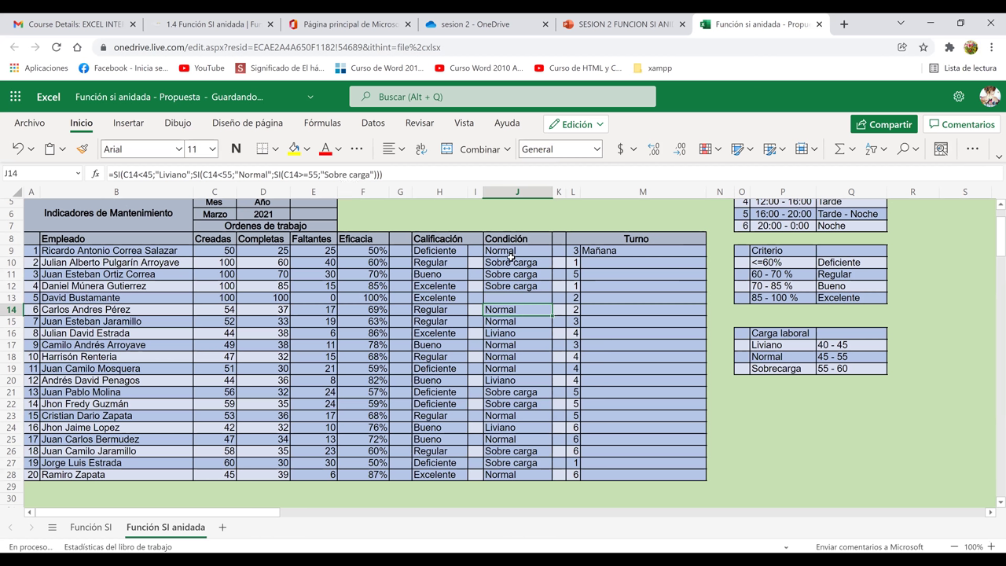
Step: Simplify the Condición formula in J13 to =SI(C13<45;"Liviano";SI(C13<55;"Normal";"Sobre carga")), replacing the third nested SI with its plain text
left_click(523, 300)
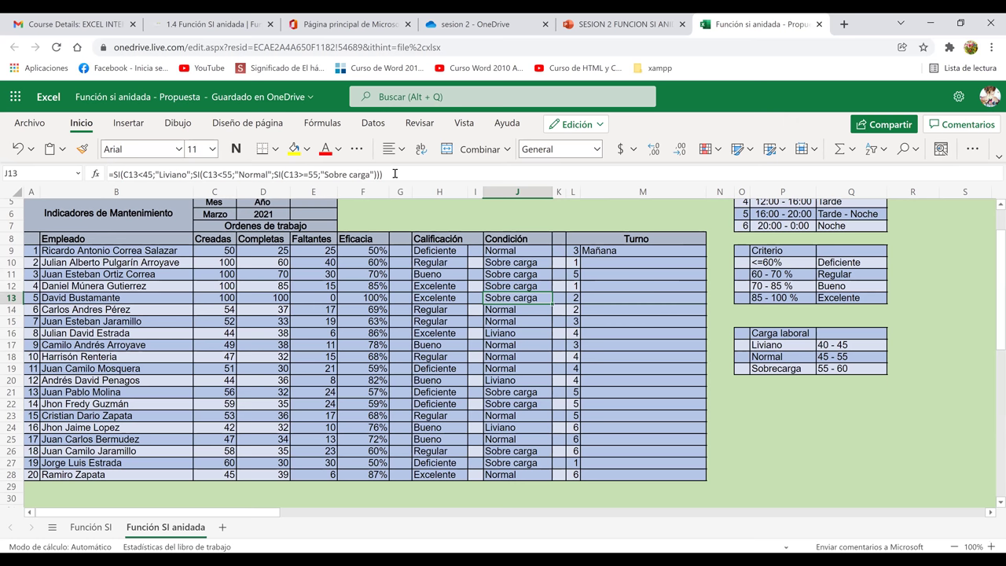
left_click(395, 174)
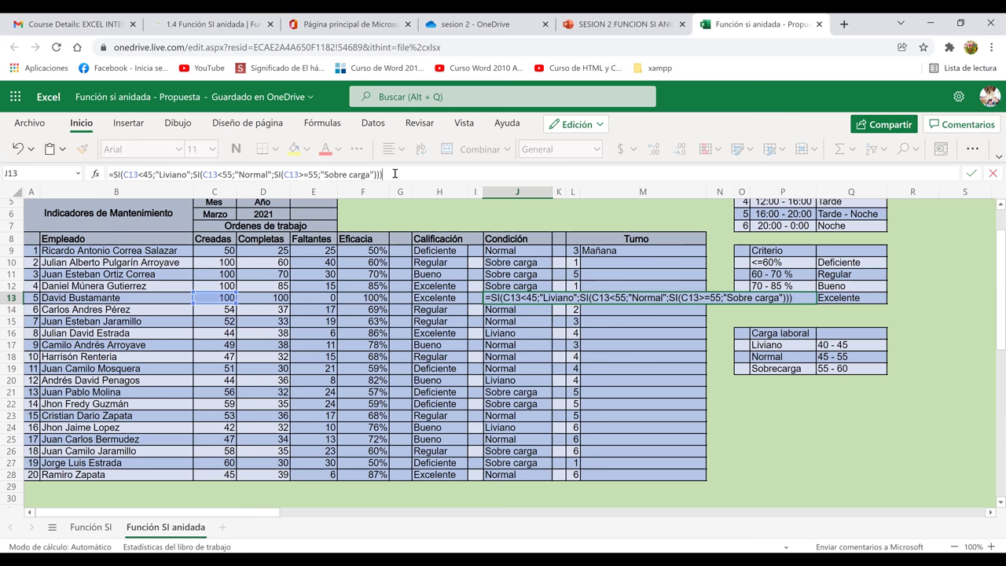
key("BackSpace")
key("BackSpace")
key("BackSpace")
key("BackSpace")
key("BackSpace")
key("BackSpace")
key("BackSpace")
key("BackSpace")
key("BackSpace")
key("BackSpace")
key("BackSpace")
key("BackSpace")
key("BackSpace")
key("BackSpace")
key("BackSpace")
key("BackSpace")
key("BackSpace")
key("BackSpace")
key("BackSpace")
key("BackSpace")
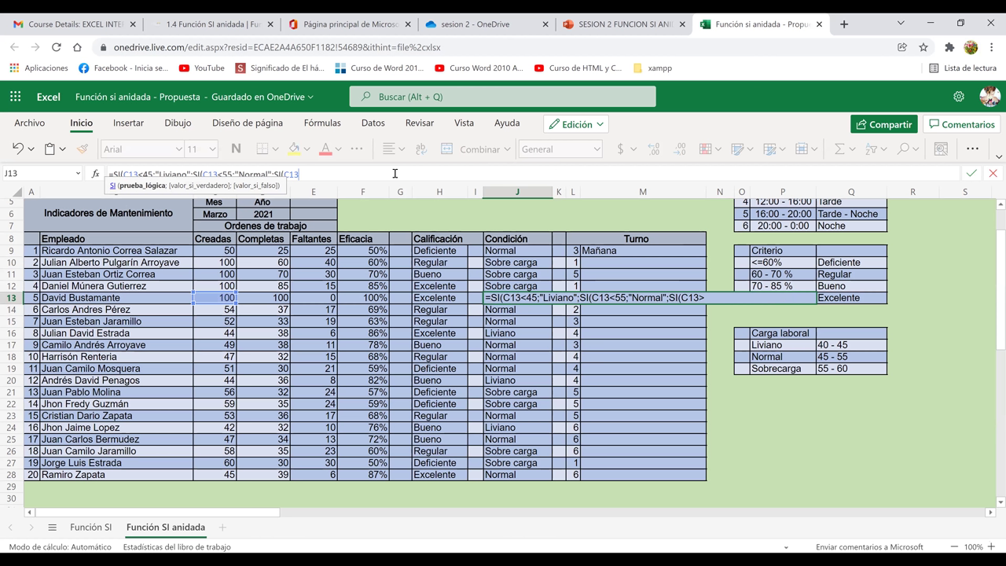
key("BackSpace")
key("BackSpace")
key("BackSpace")
key("BackSpace")
key("BackSpace")
key("BackSpace")
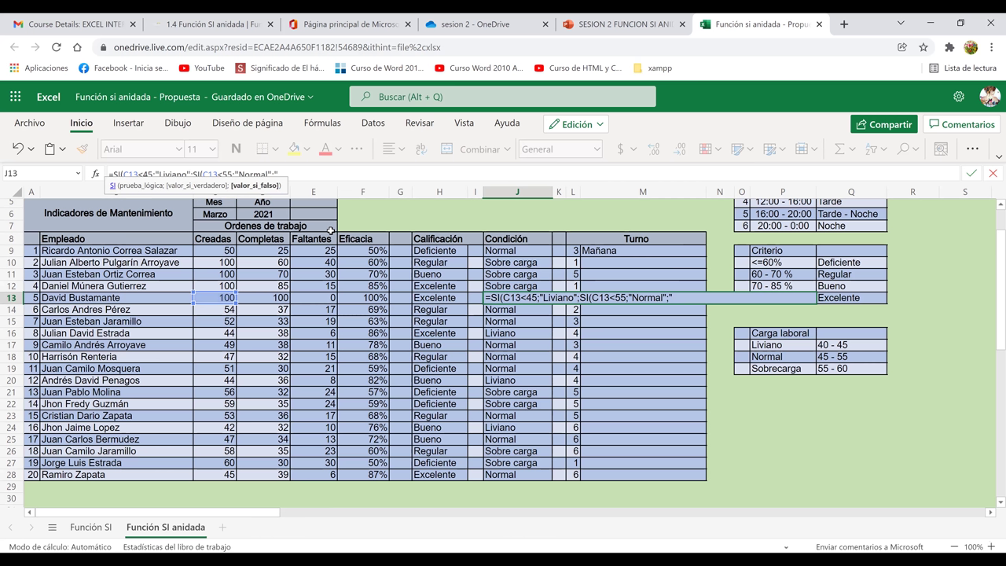
type("Sobre carga\"")
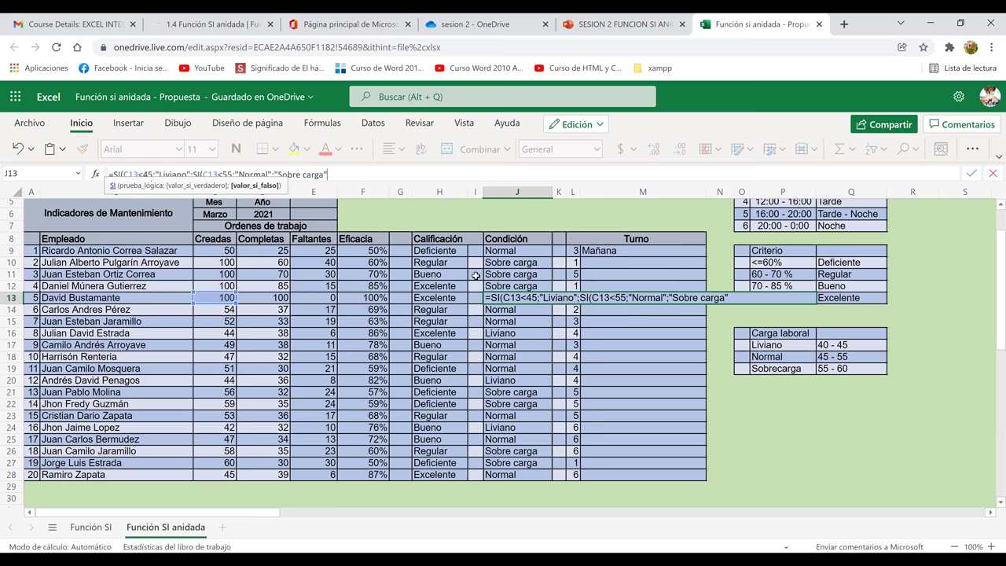
key("Up")
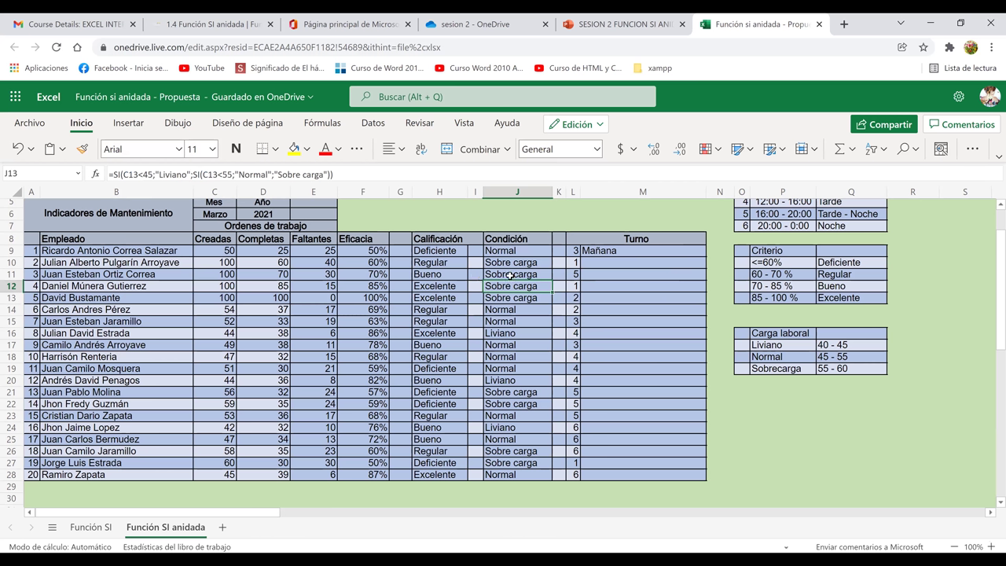
key("Down")
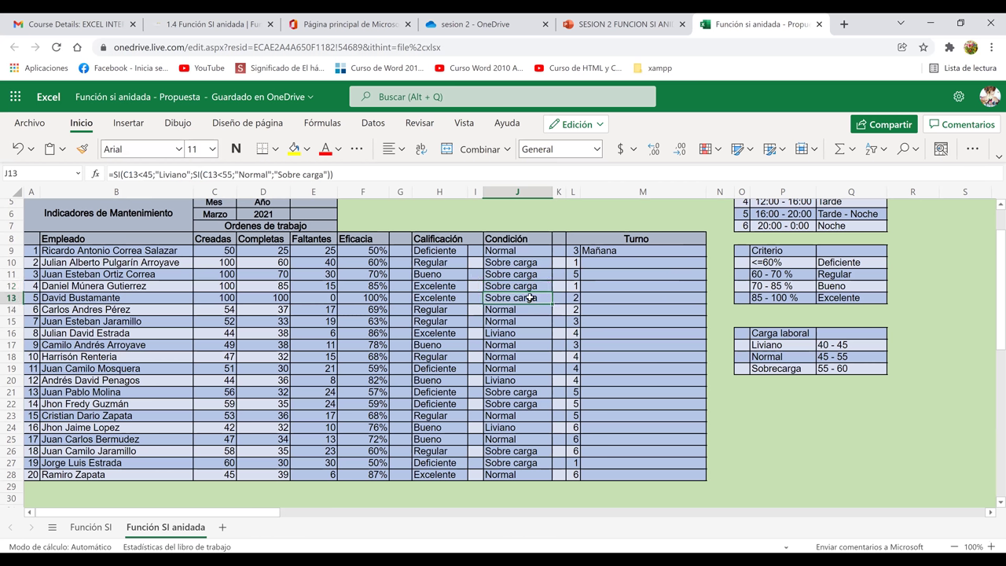
Step: Shorten the Condición formula in J9 to =SI(C9<45;"Liviano";SI(C9<55;"Normal";"Sobre carga"))
left_click(525, 251)
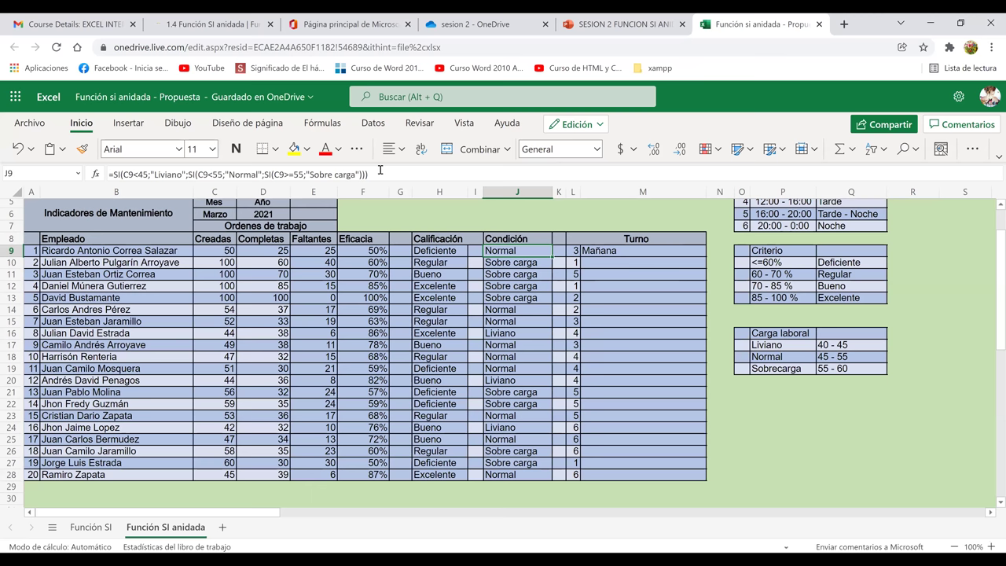
left_click(380, 170)
key("BackSpace")
key("BackSpace")
key("BackSpace")
key("BackSpace")
key("BackSpace")
key("BackSpace")
key("BackSpace")
key("BackSpace")
key("BackSpace")
key("BackSpace")
key("BackSpace")
key("BackSpace")
key("BackSpace")
key("BackSpace")
key("BackSpace")
key("BackSpace")
key("BackSpace")
key("BackSpace")
key("BackSpace")
key("BackSpace")
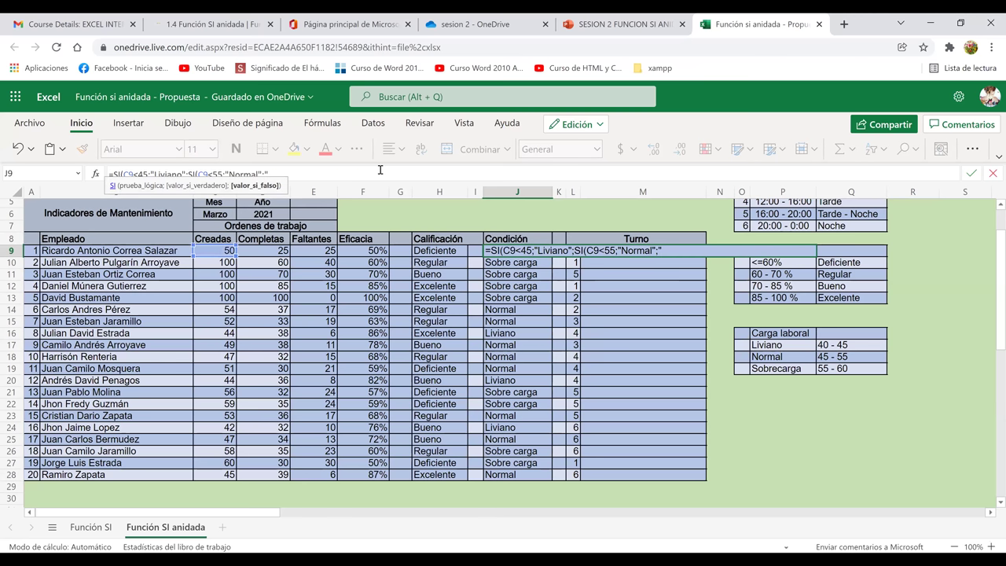
type("\"Sobre carga\"")
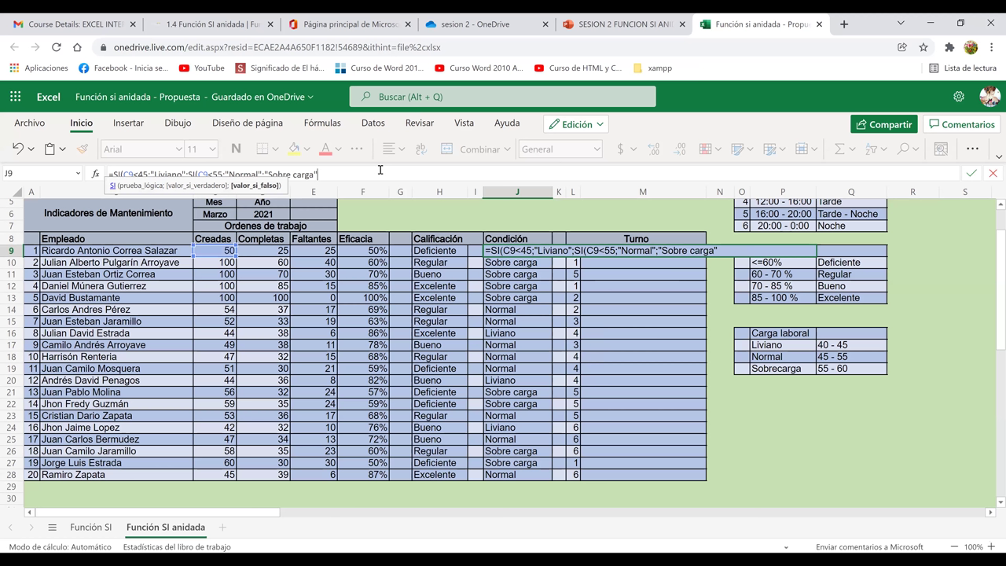
type("))")
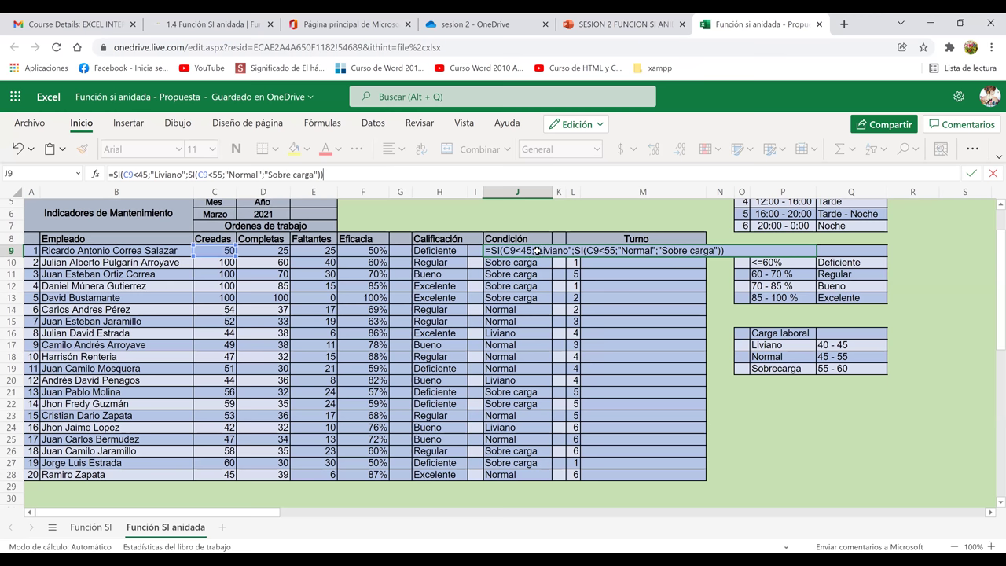
Step: Fill the shortened Condición formula from J9 down through J28
left_click_drag(553, 256, 545, 463)
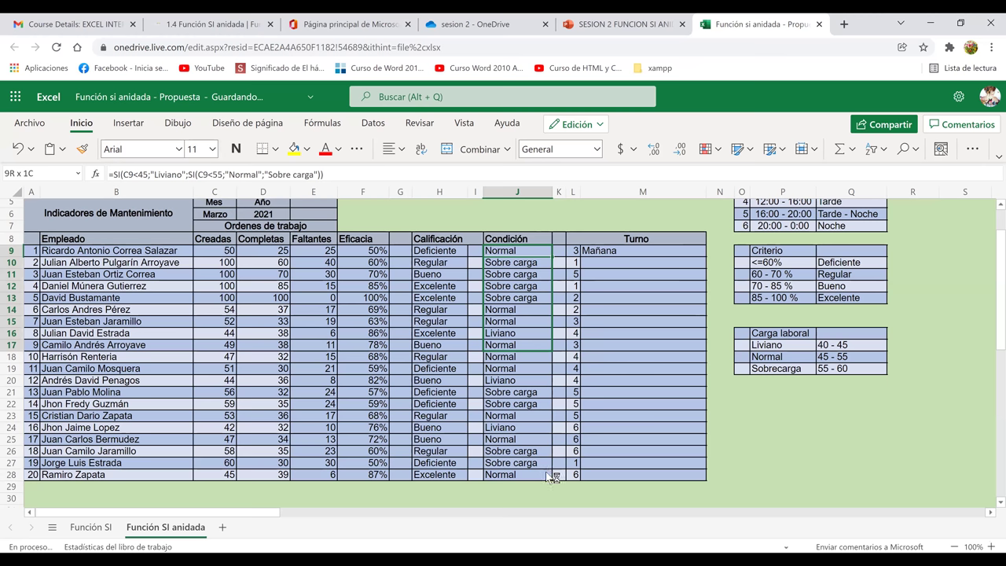
left_click_drag(551, 476, 551, 476)
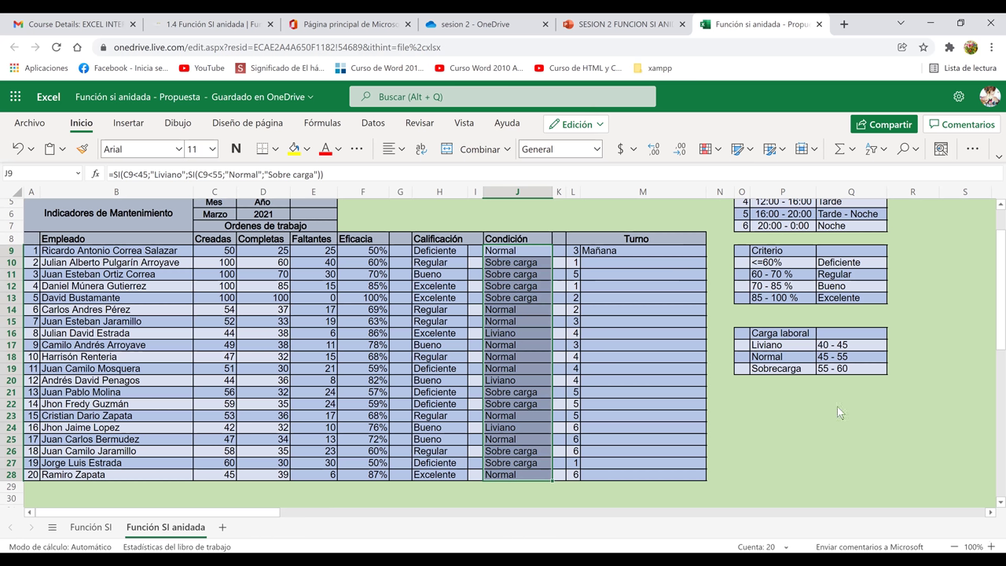
left_click(374, 357)
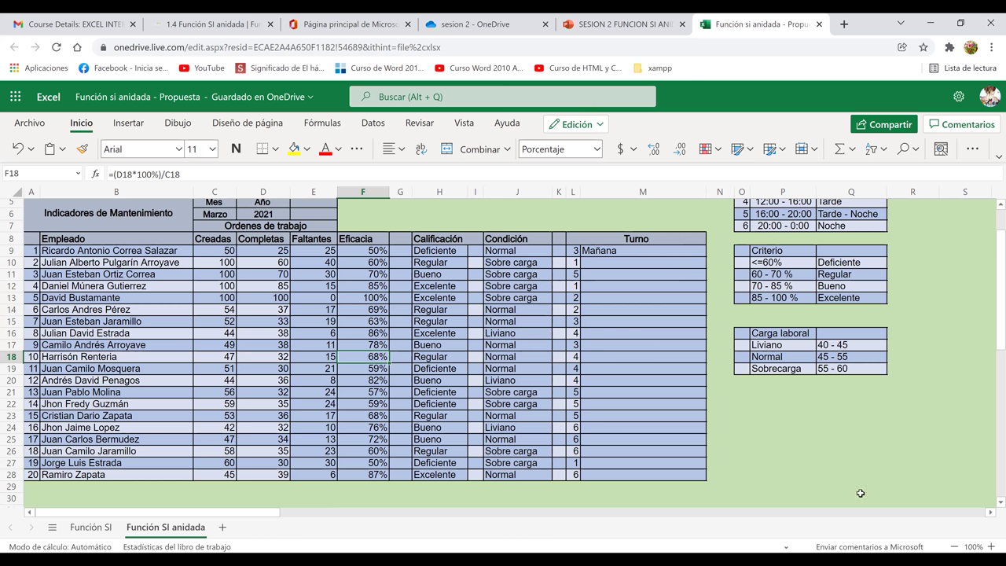
Step: Review the shortened Condición formulas in J9 and J13, highlighting the first logical test on C13
left_click(498, 252)
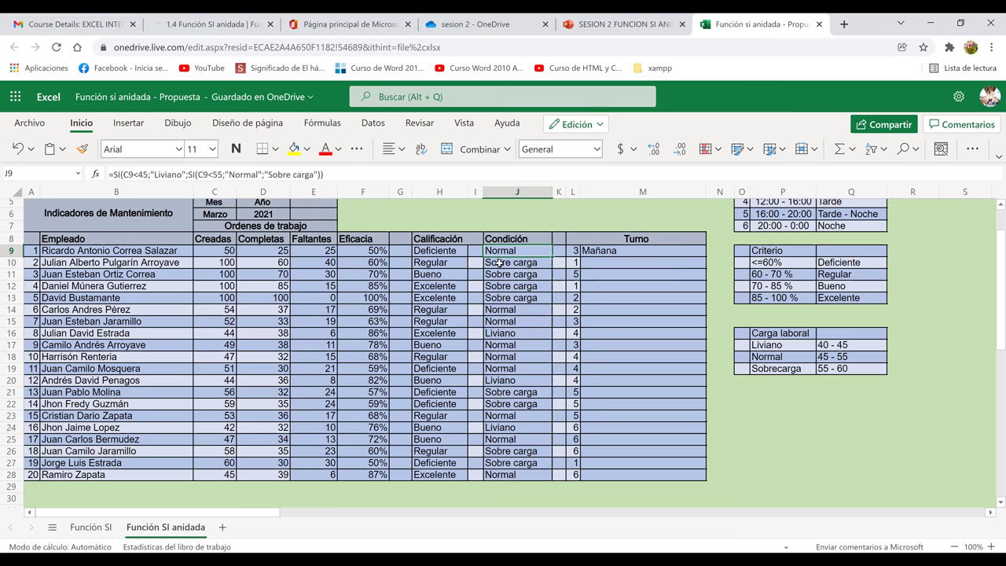
left_click(501, 299)
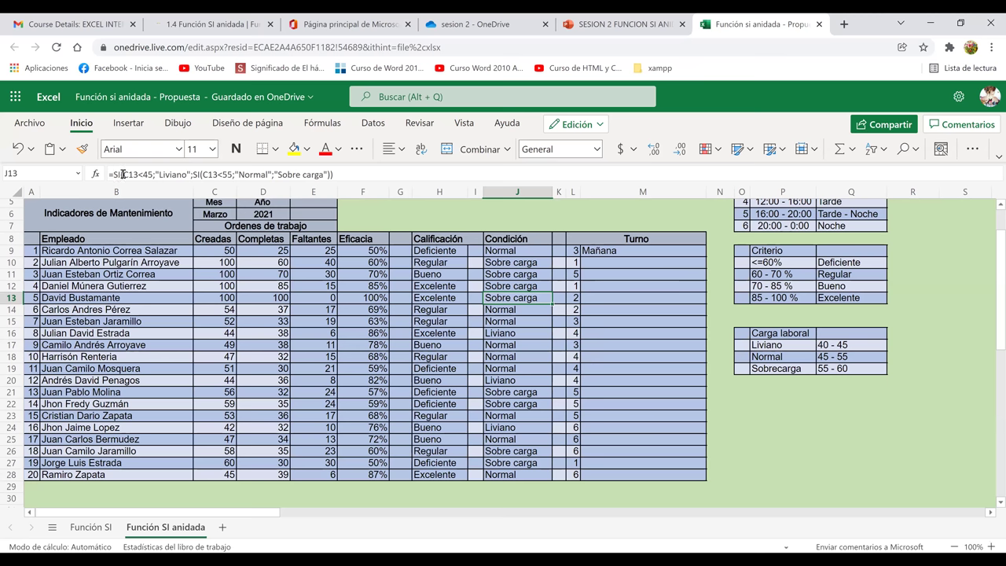
left_click_drag(146, 177, 123, 176)
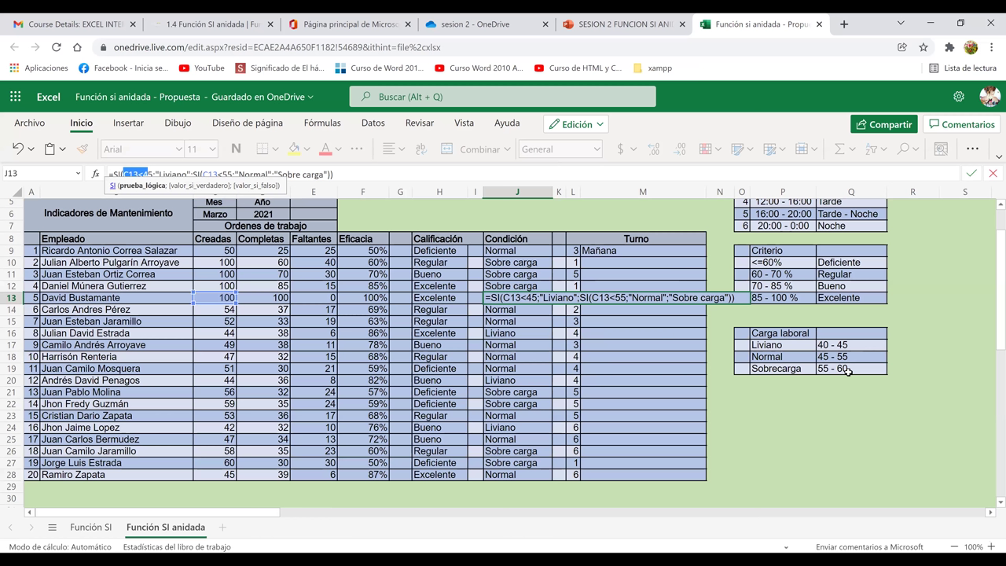
left_click(357, 175)
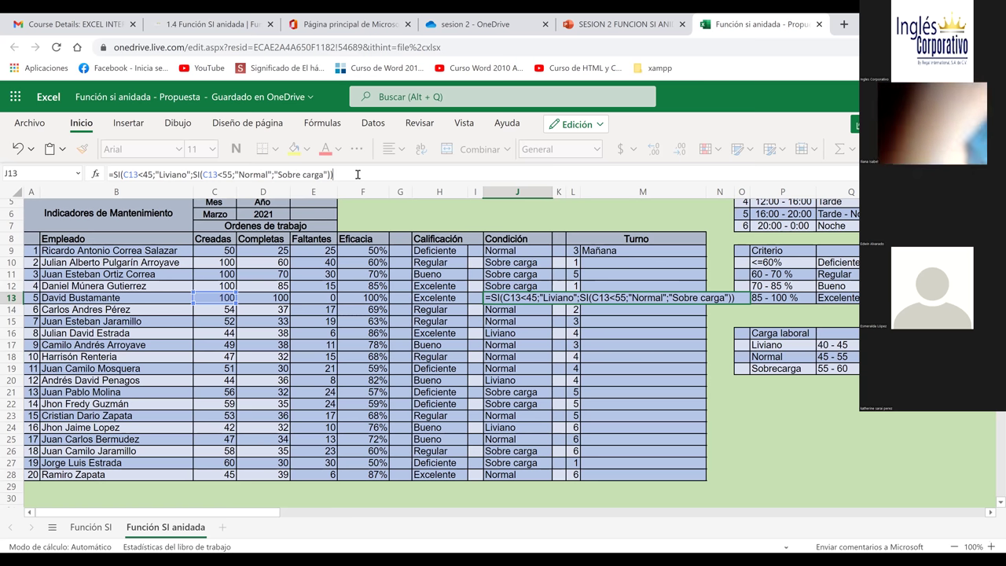
key("Return")
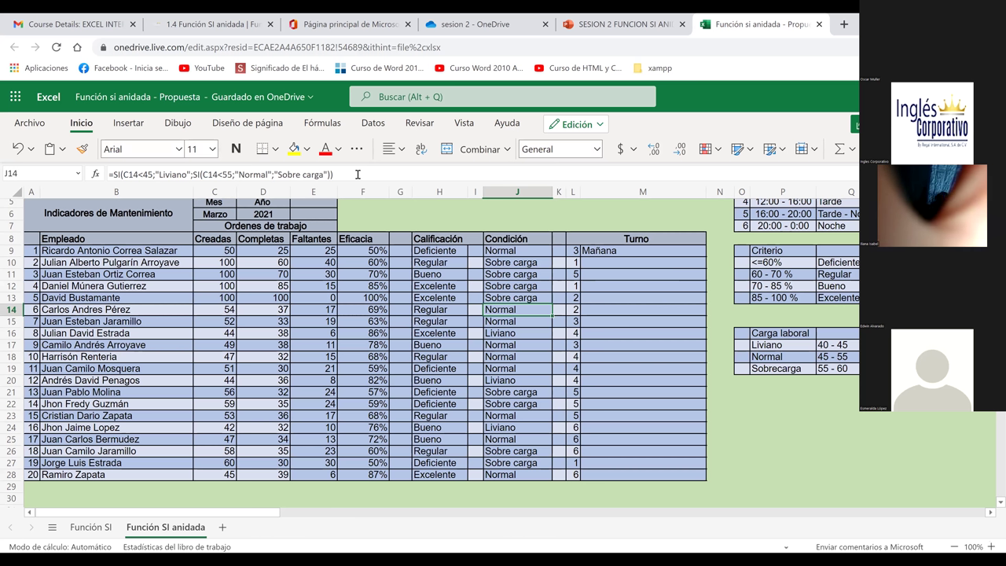
Step: Clear the sample Turno entry from the first employee's cell, M9
left_click(614, 252)
key("BackSpace")
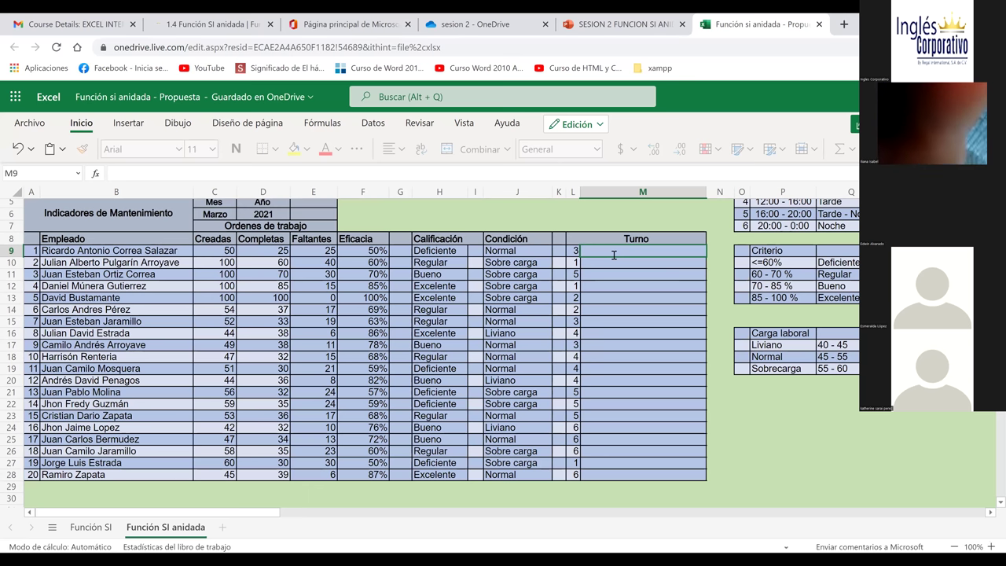
left_click(626, 309)
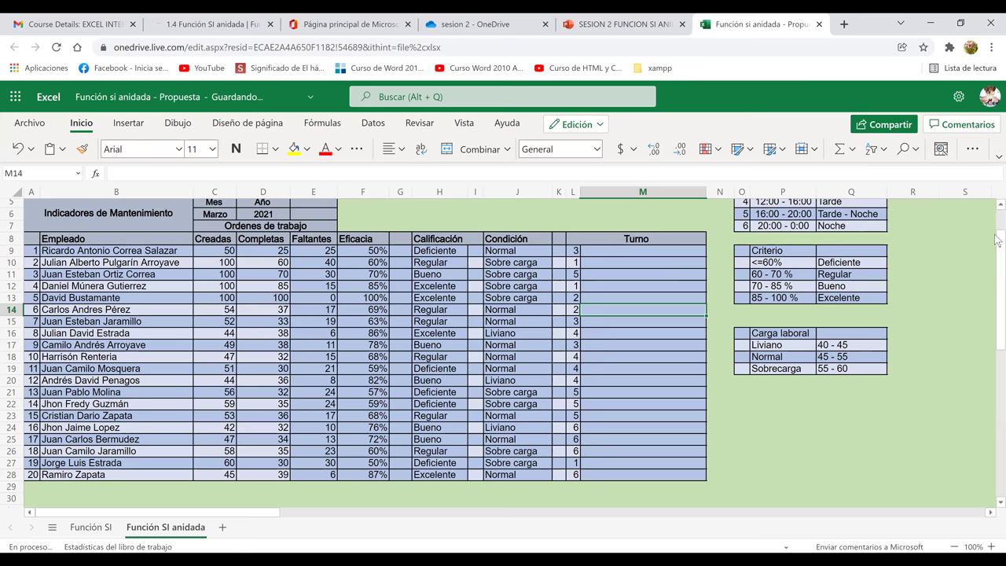
Step: Examine the Función SI sheet's practice exercises: the Resultado column with its Promedio final values and grade ranges, and the Edad column of the age list
key("ctrl+Page_Up")
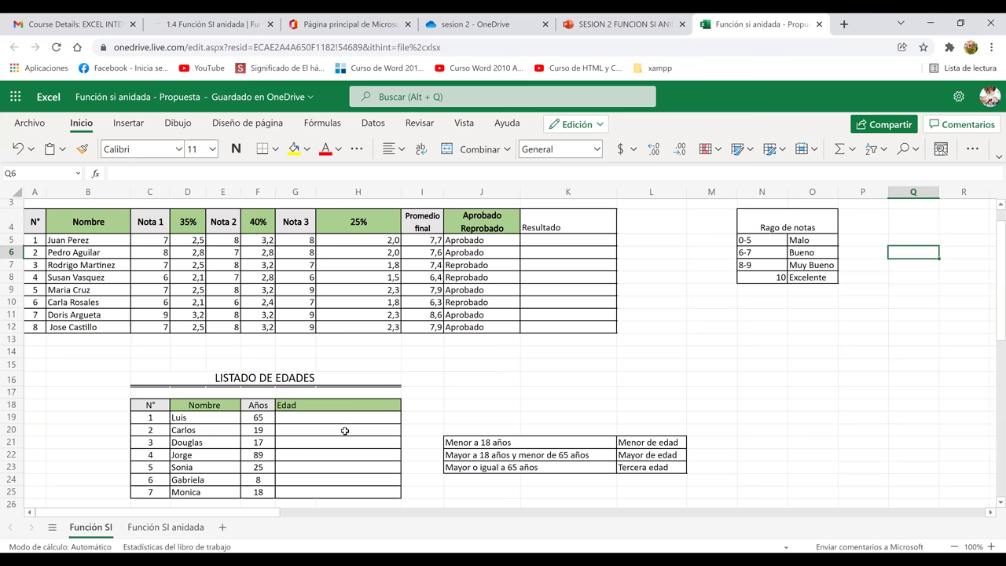
left_click(562, 226)
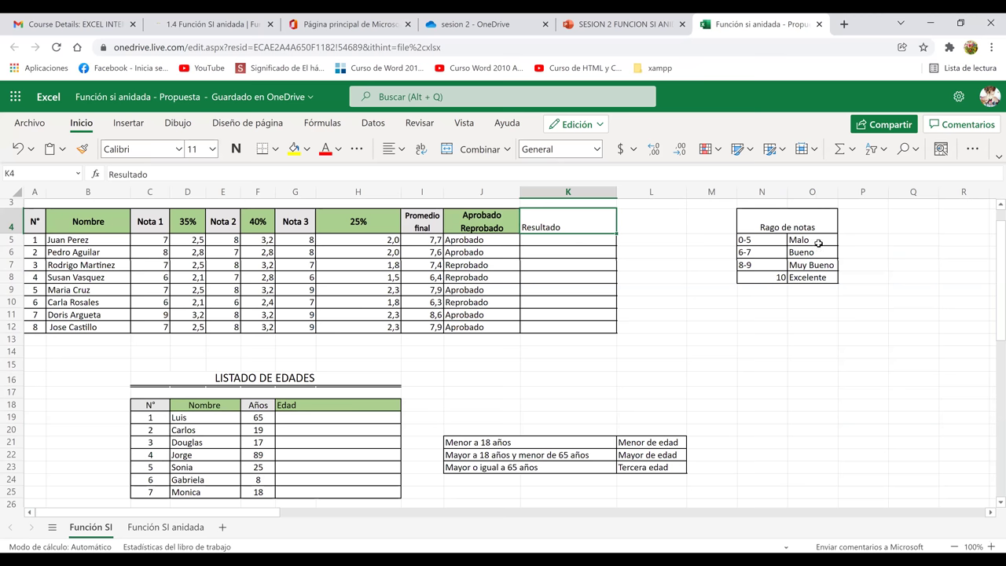
key("Left")
key("Left")
key("Down")
key("ctrl+shift+Down")
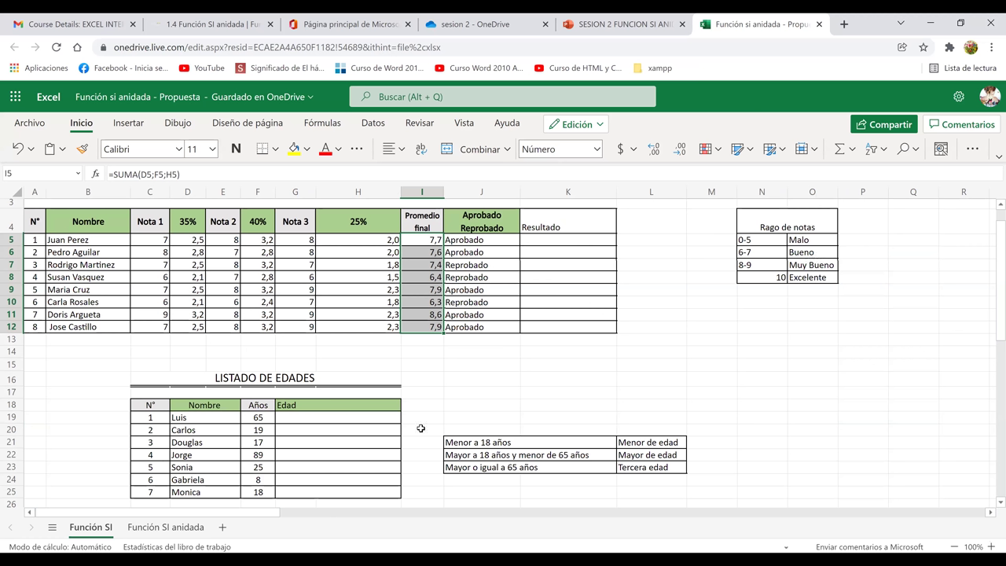
left_click(570, 241)
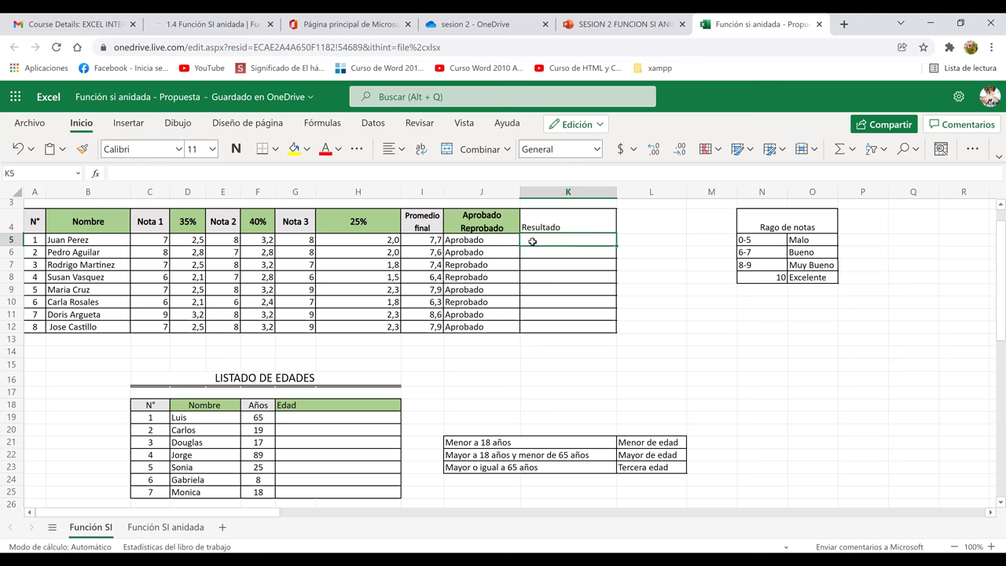
left_click(336, 417)
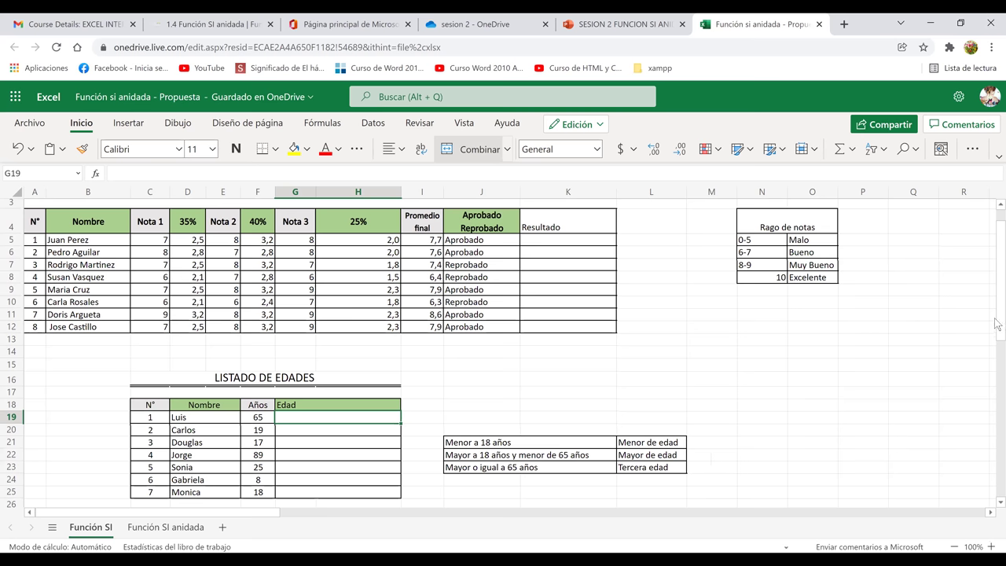
scroll(997, 331, "up", 1)
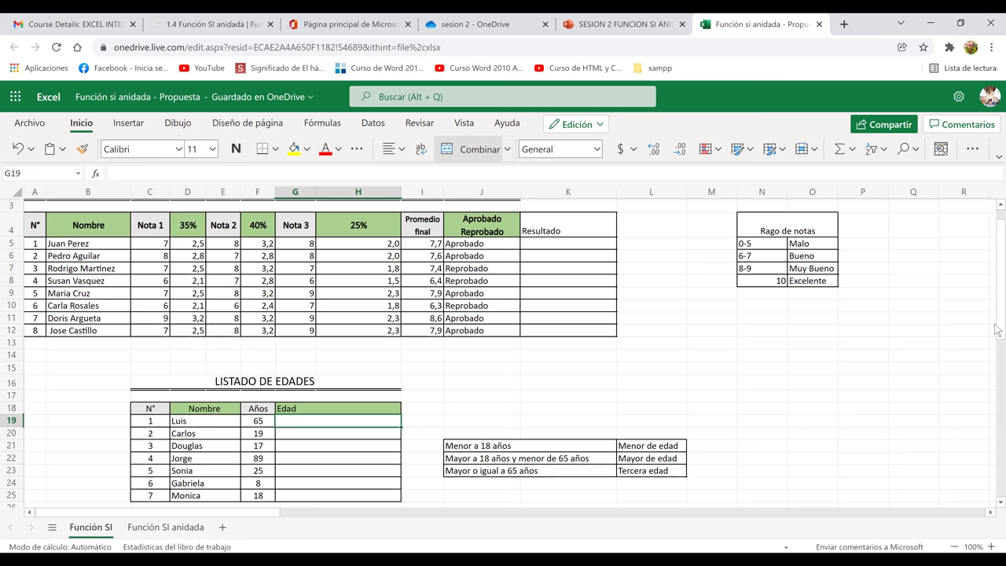
scroll(998, 330, "down", 1)
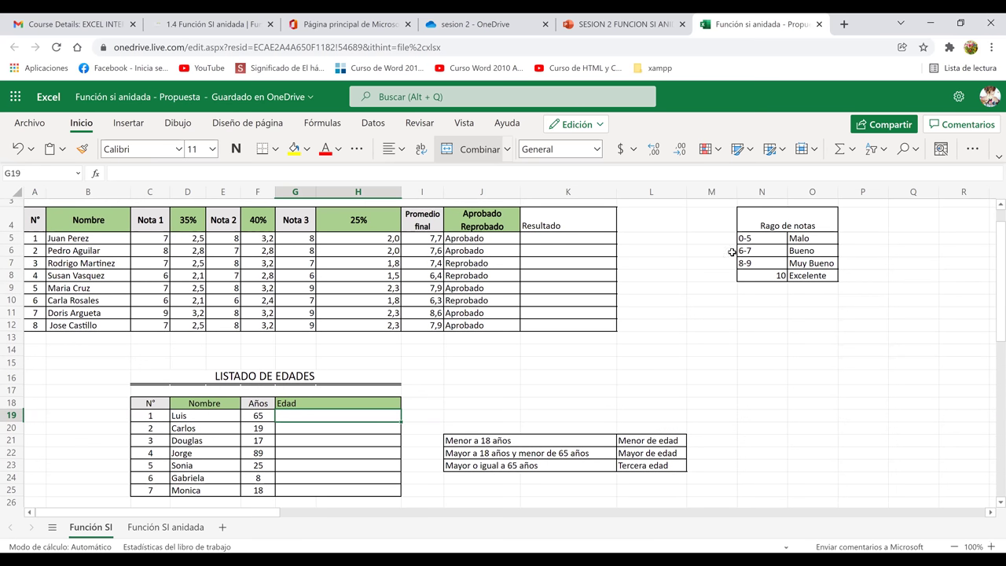
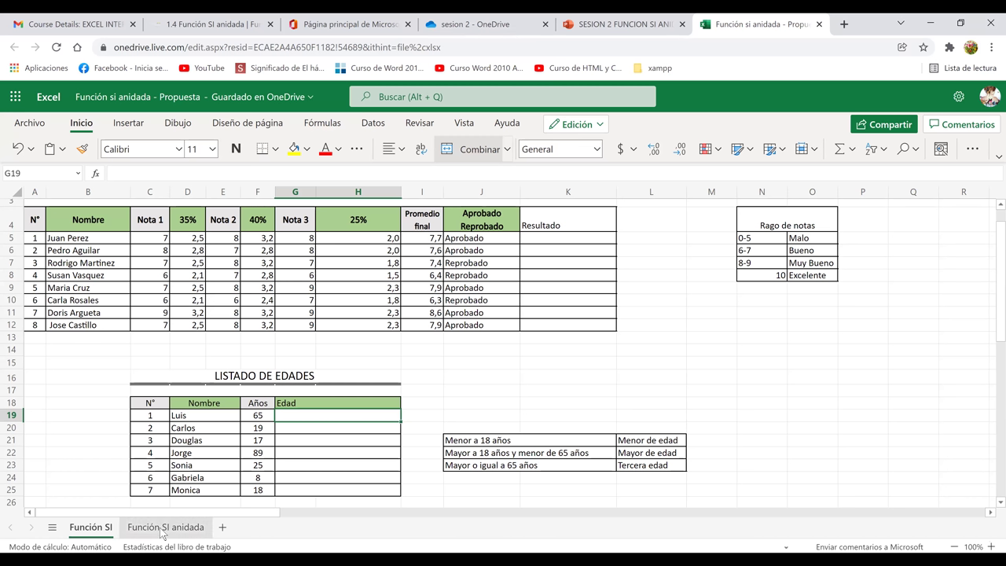
Step: On the Función SI anidada sheet, start the Turno formula in M9 with an SI that returns "Media Noche" when L9=1
key("ctrl+Page_Down")
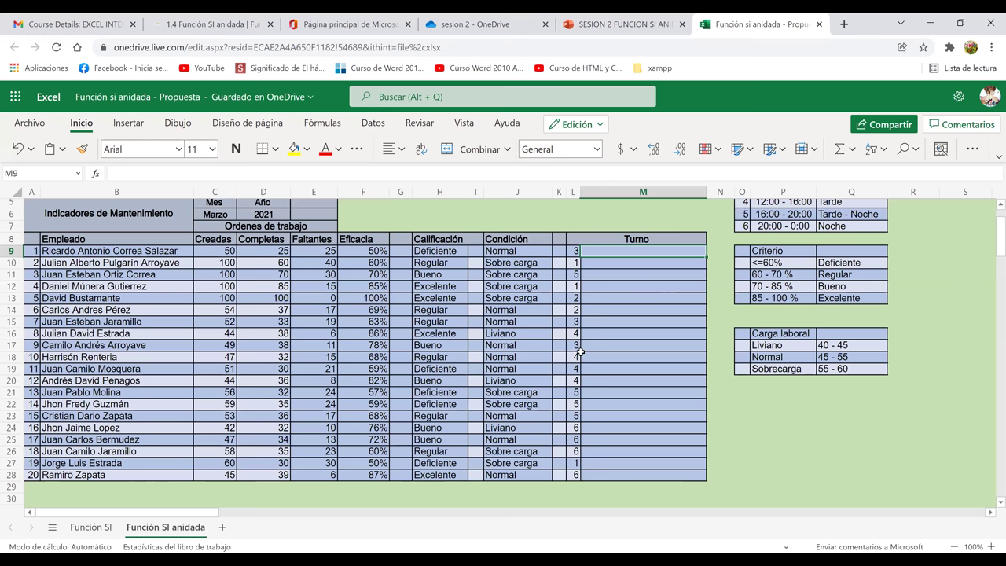
key("Left")
scroll(796, 233, "up", 2)
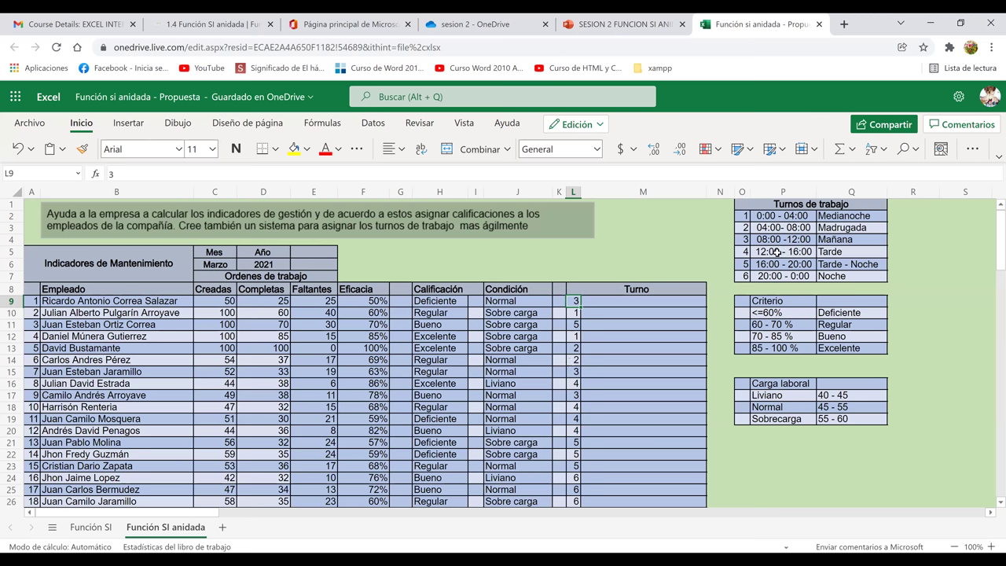
left_click(838, 218)
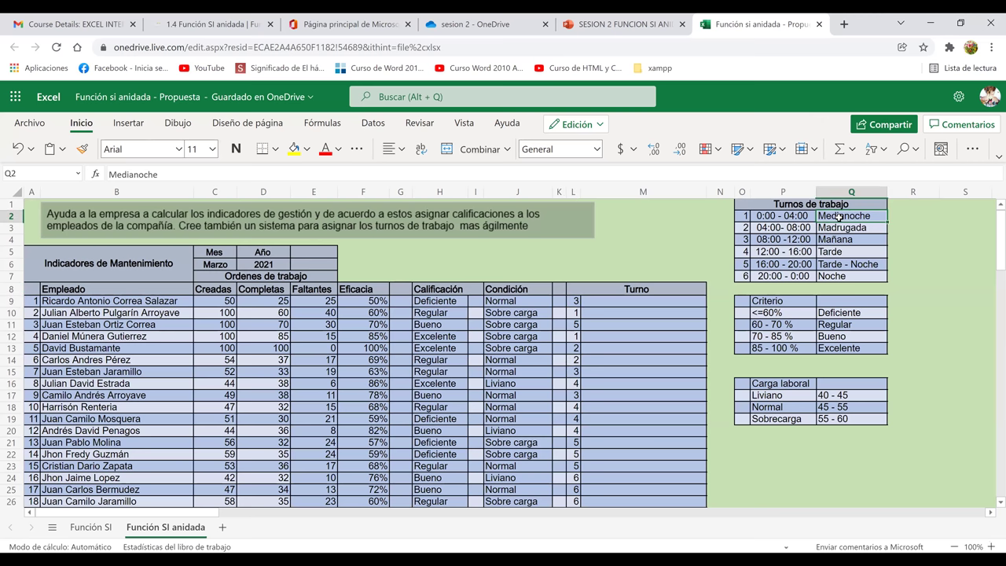
left_click(621, 302)
type("=SI(")
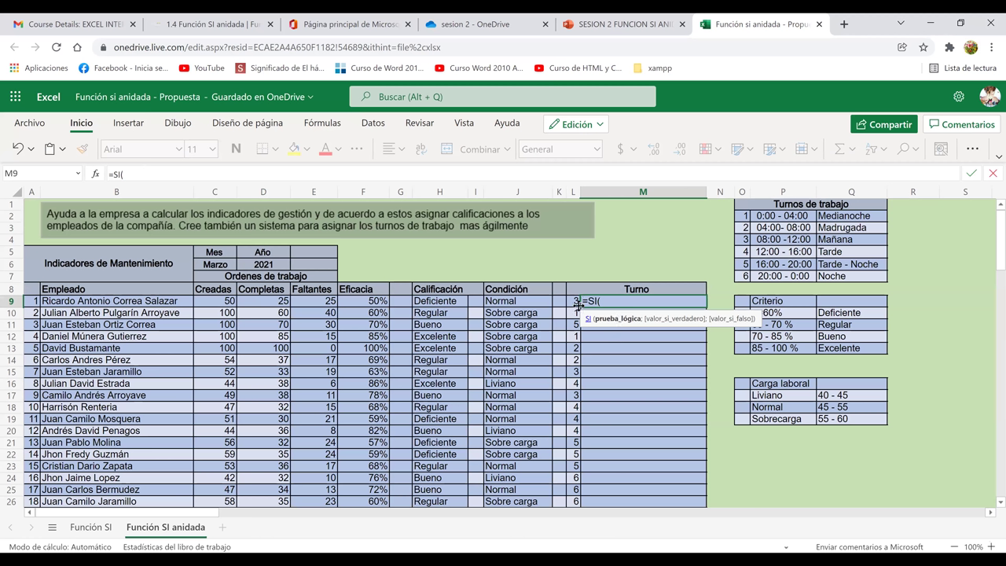
left_click(576, 301)
type("=1;\"")
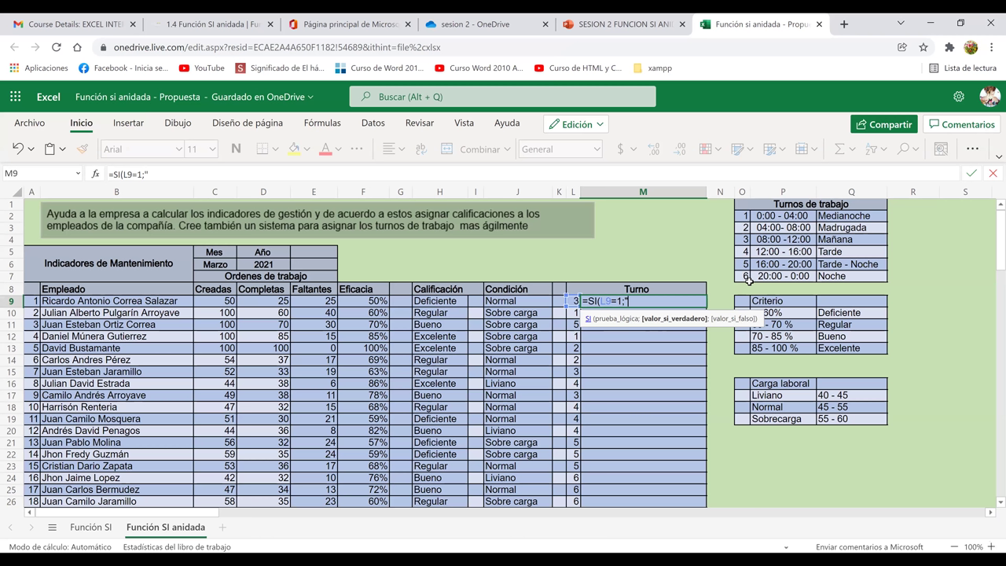
type("Med")
type("ia Noche\";")
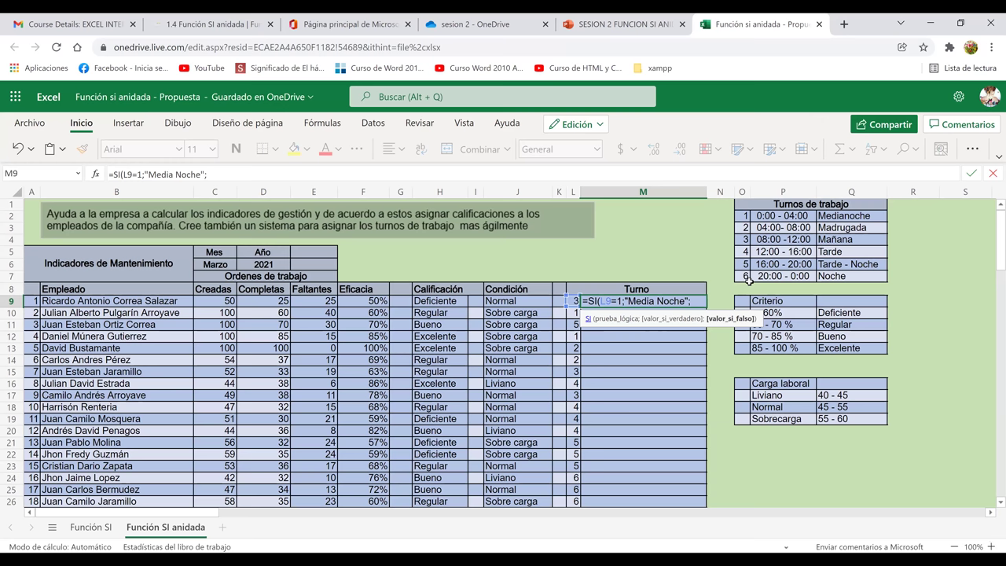
Step: Nest a second SI in the M9 formula that returns "Madrugada" when L9=2
type("si")
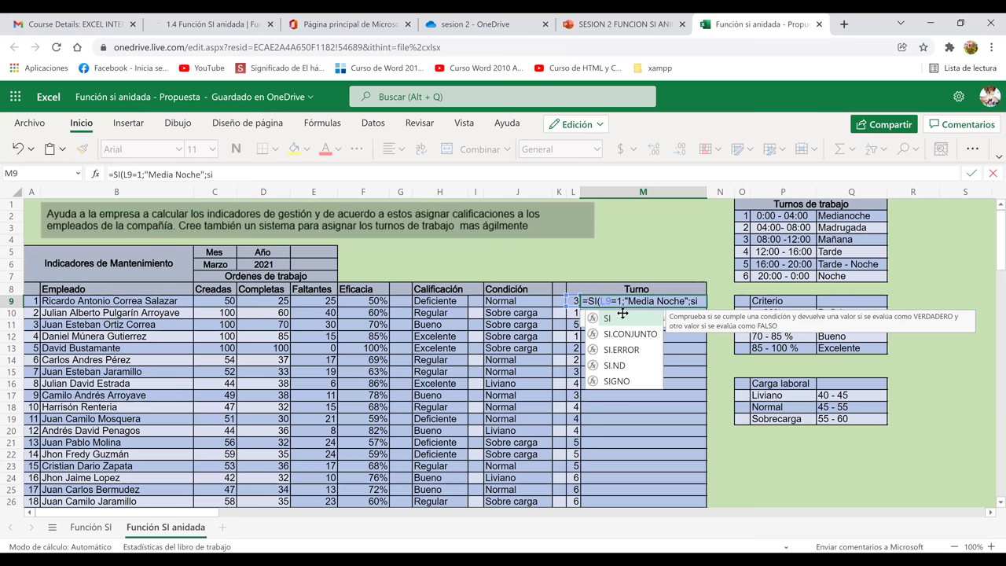
key("Tab")
left_click(573, 299)
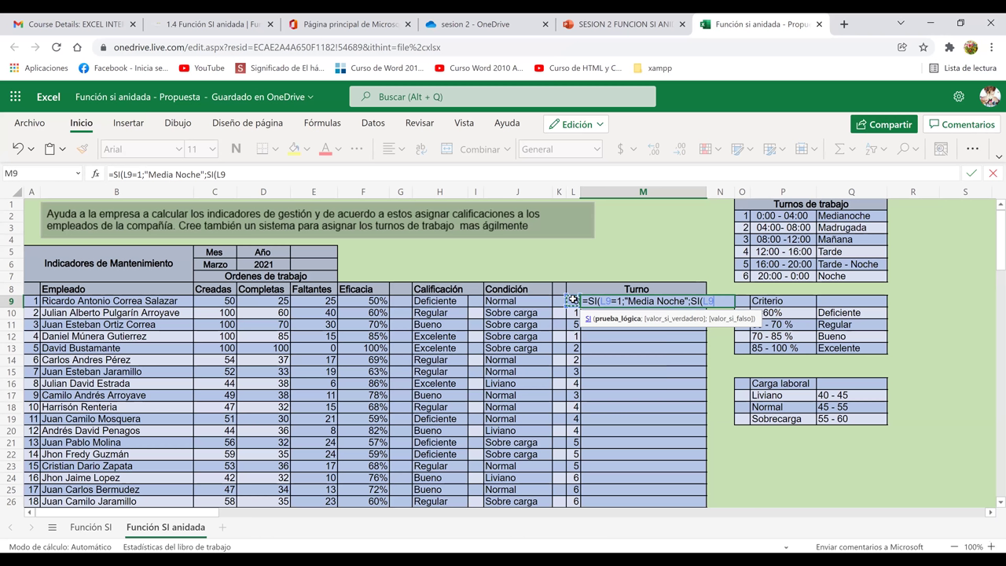
type("=2;\"")
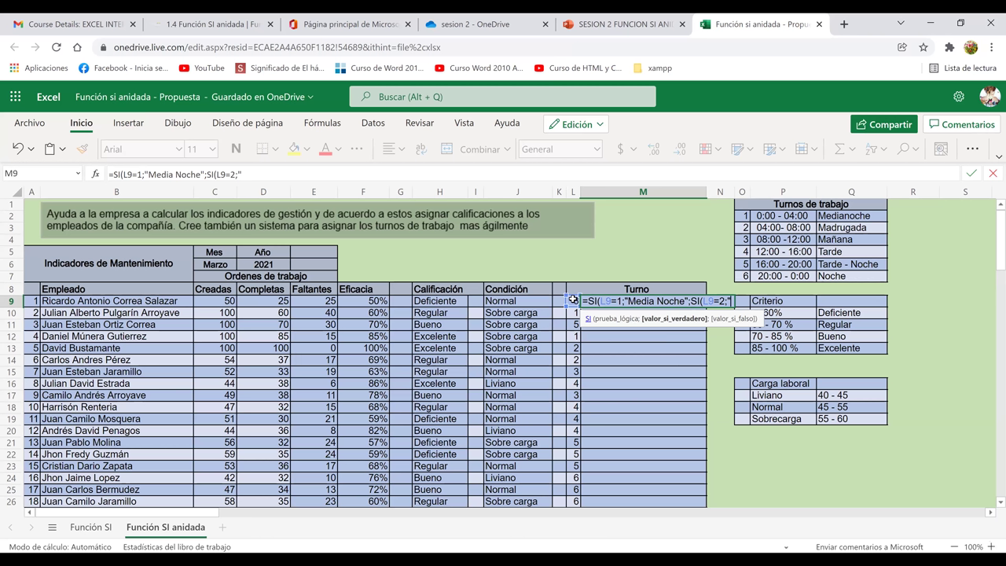
type("Madrugada\";")
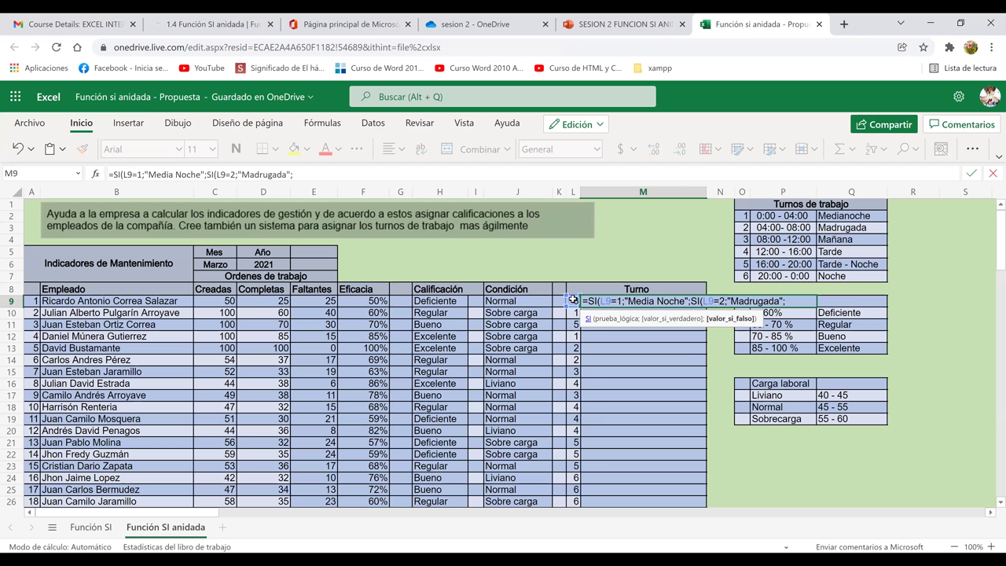
Step: Nest a third SI in the M9 formula for shift code 3 in L9 with the result "Manana"
type("SI(")
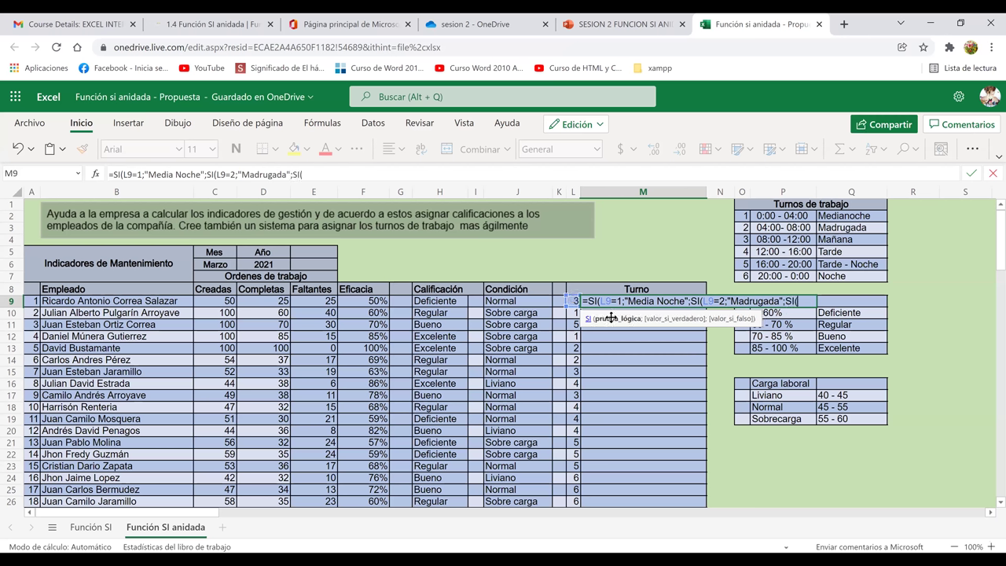
left_click(573, 301)
type("=")
type("3;\"Manana")
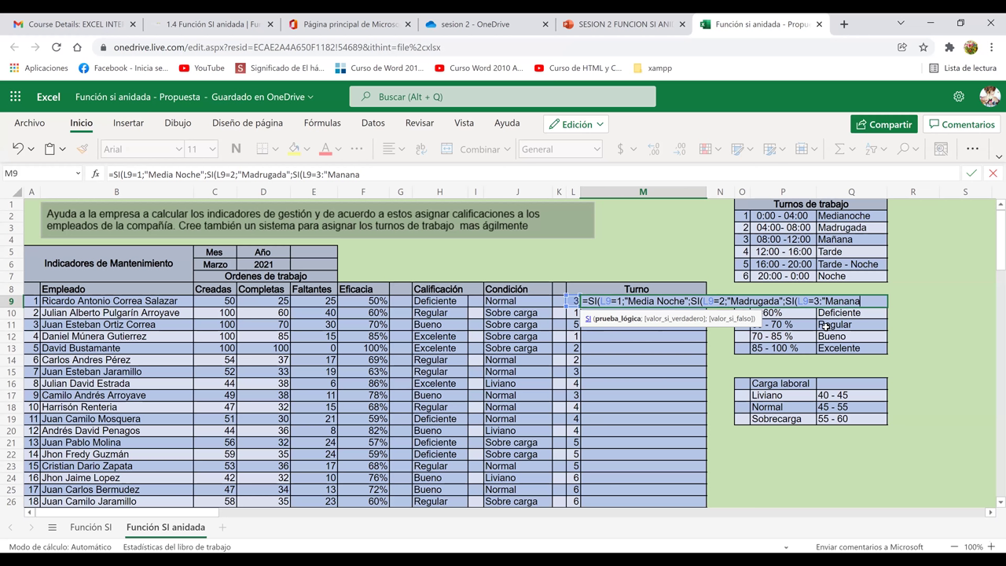
type("\"")
Step: Nest a fourth SI in the M9 formula that returns "Tarde" when L9=4
type(";s")
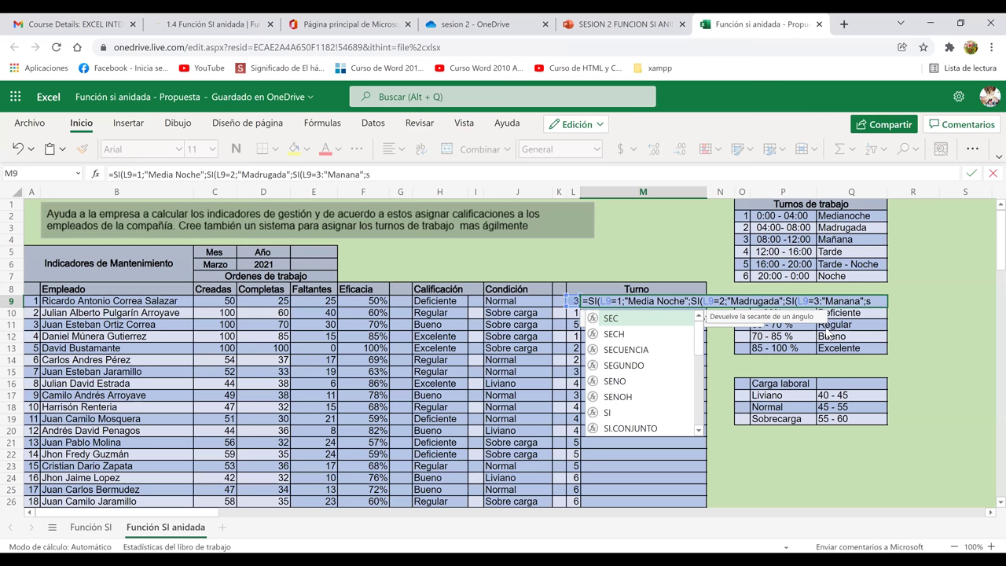
type("i")
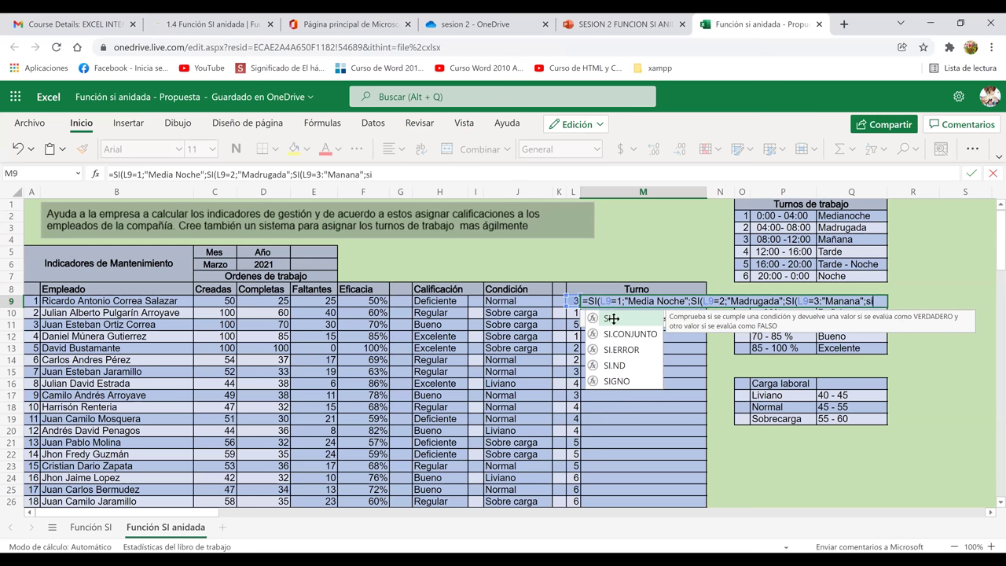
double_click(595, 316)
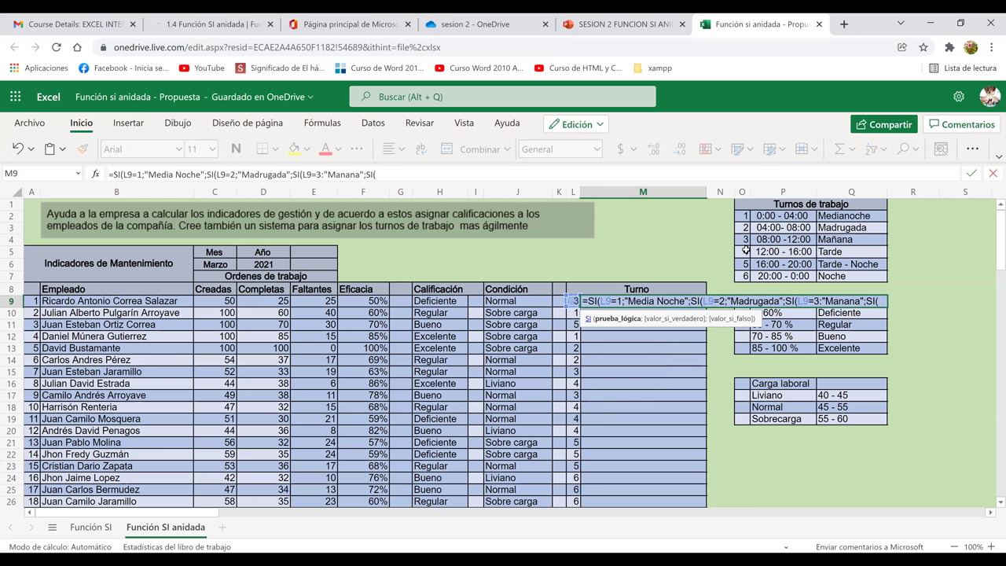
type("L9=")
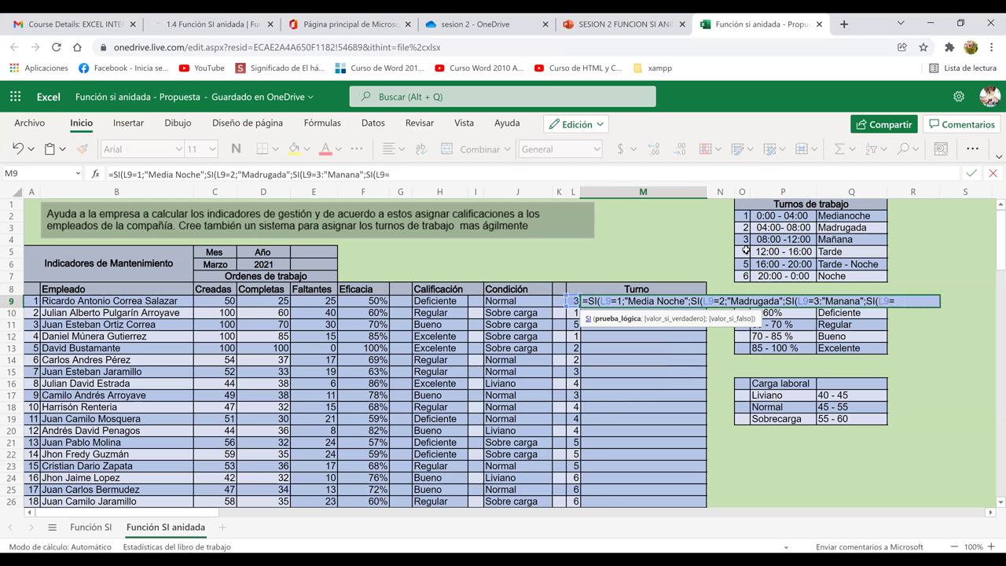
type("4;")
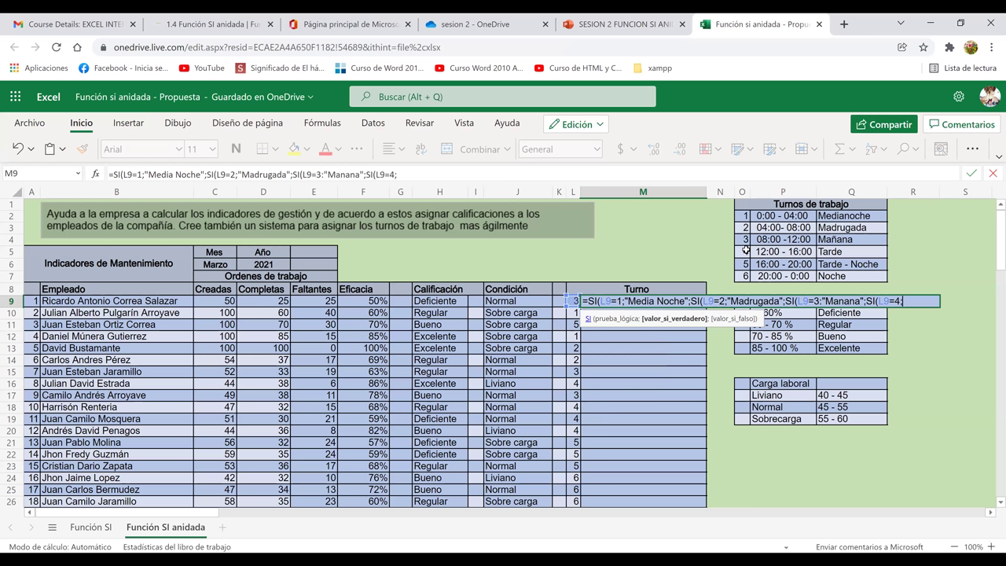
type("\"")
type("Tarde\";si")
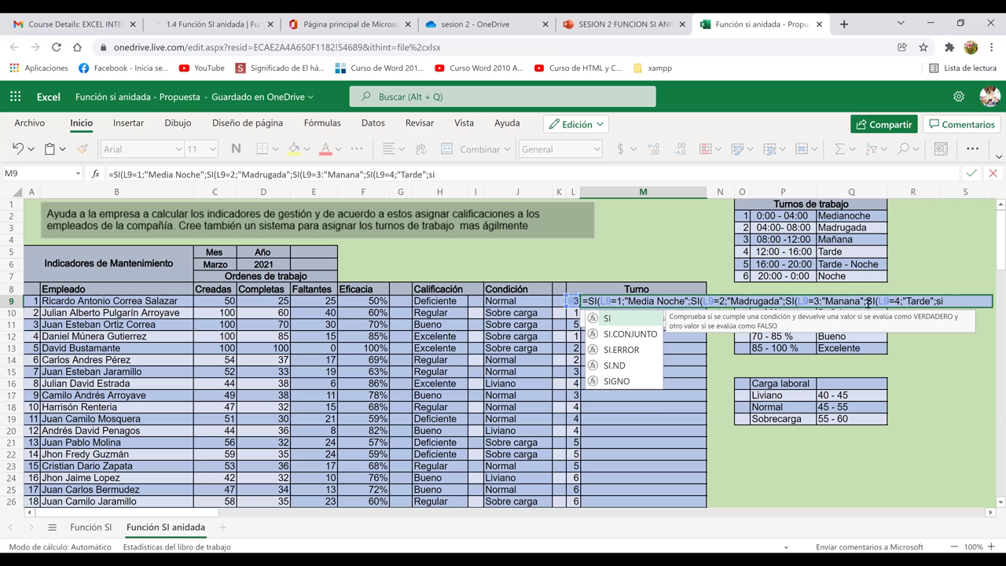
Step: Add the fifth SI test to the M9 formula, returning "Tarde- noche" when L9=5
key("Tab")
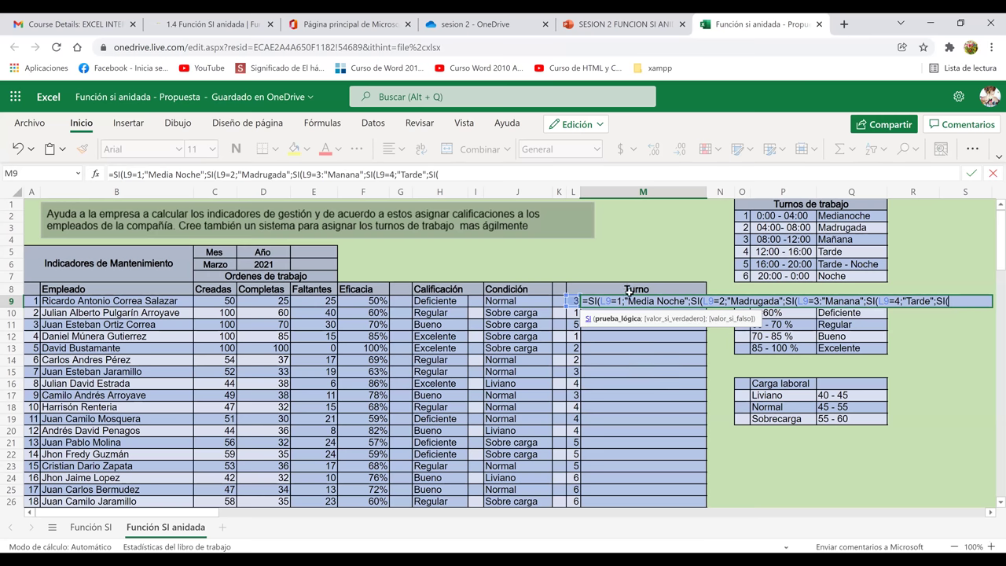
left_click(575, 301)
type("=5;")
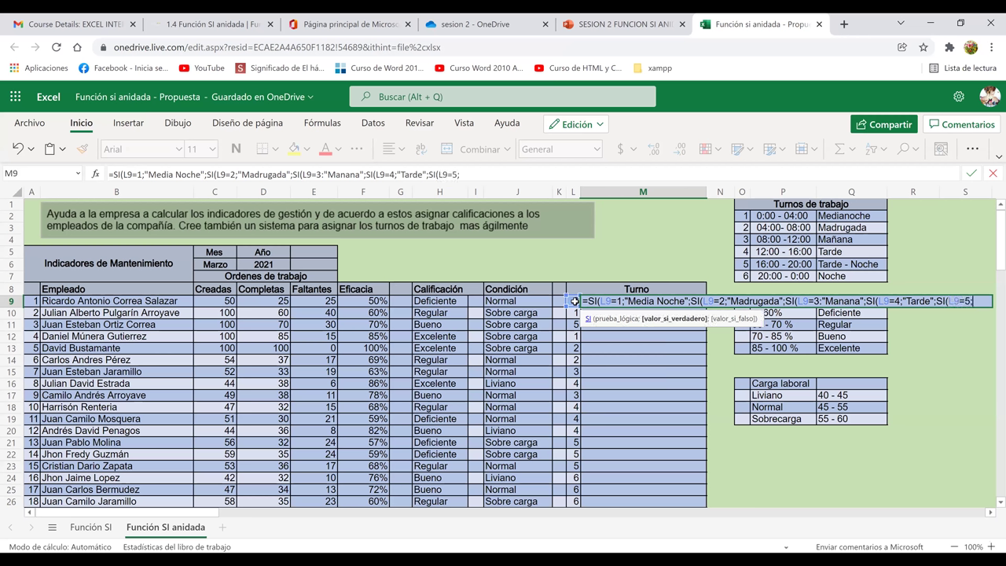
type("\"Tarde")
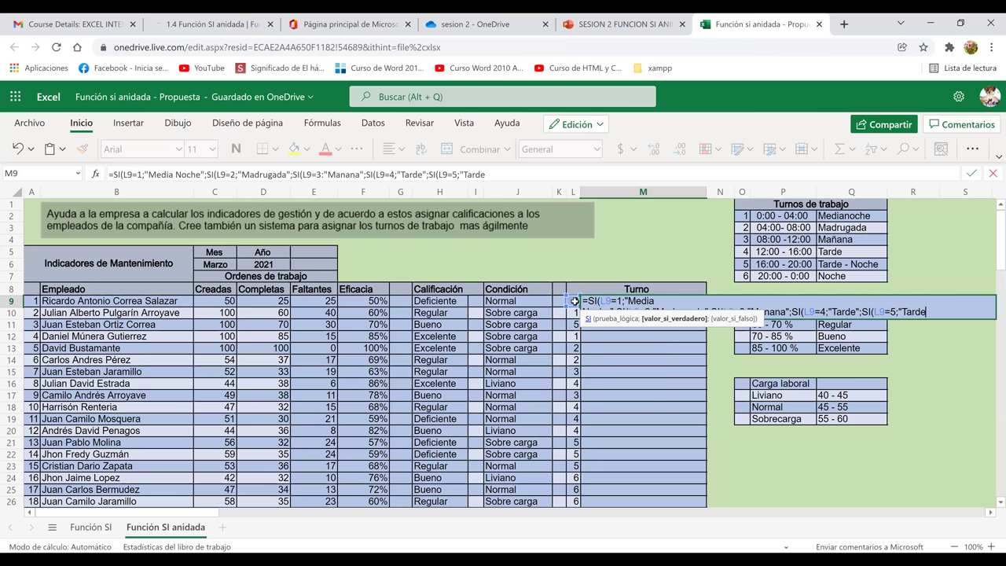
type("- noche")
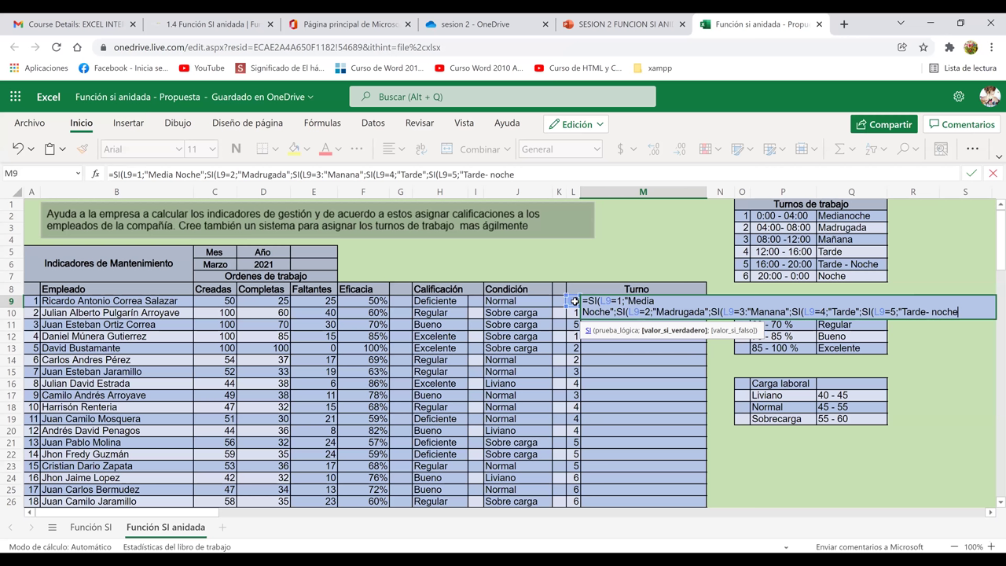
type("\";")
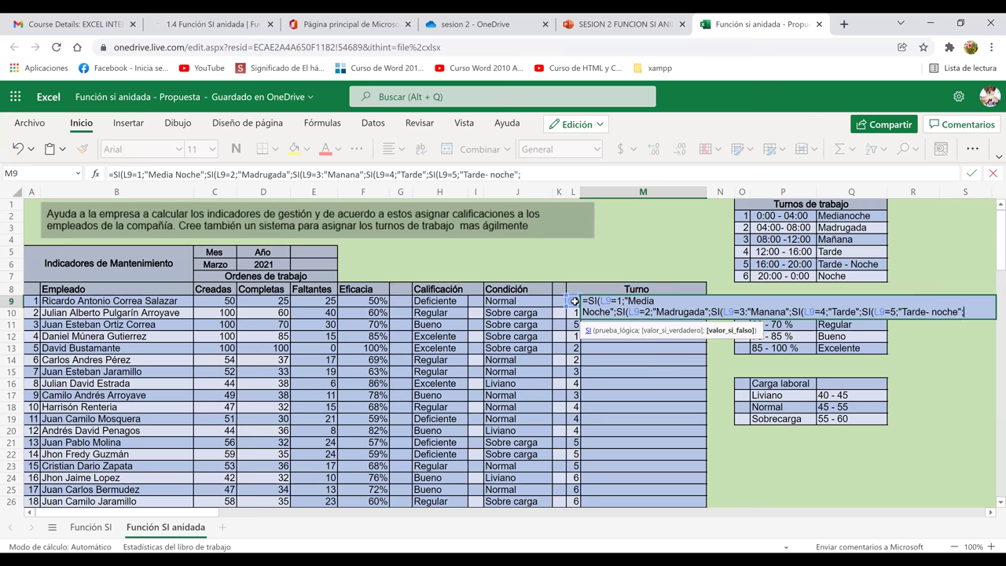
Step: Nest a sixth SI in the M9 formula that returns "Noche" when L9=6
type("si")
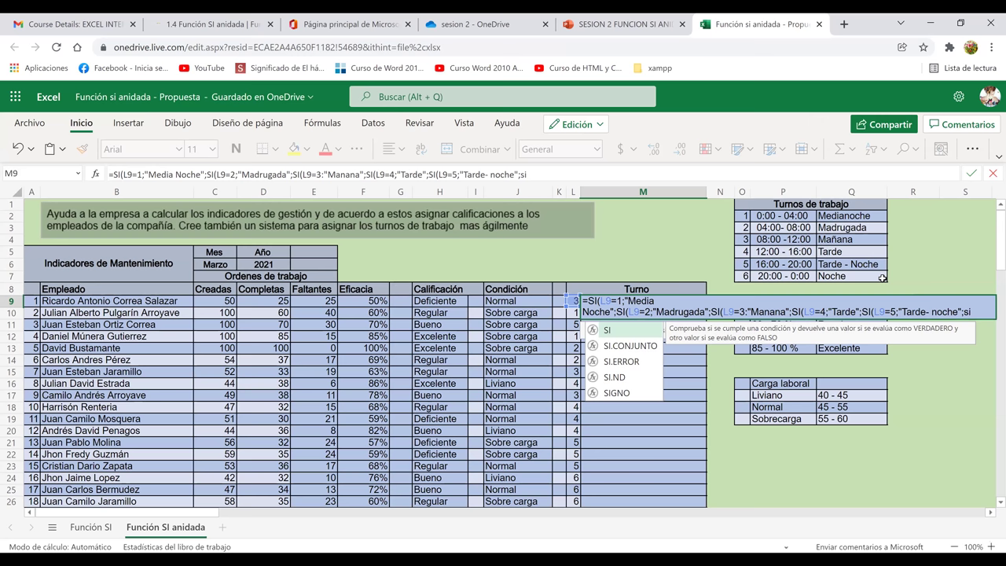
type("(")
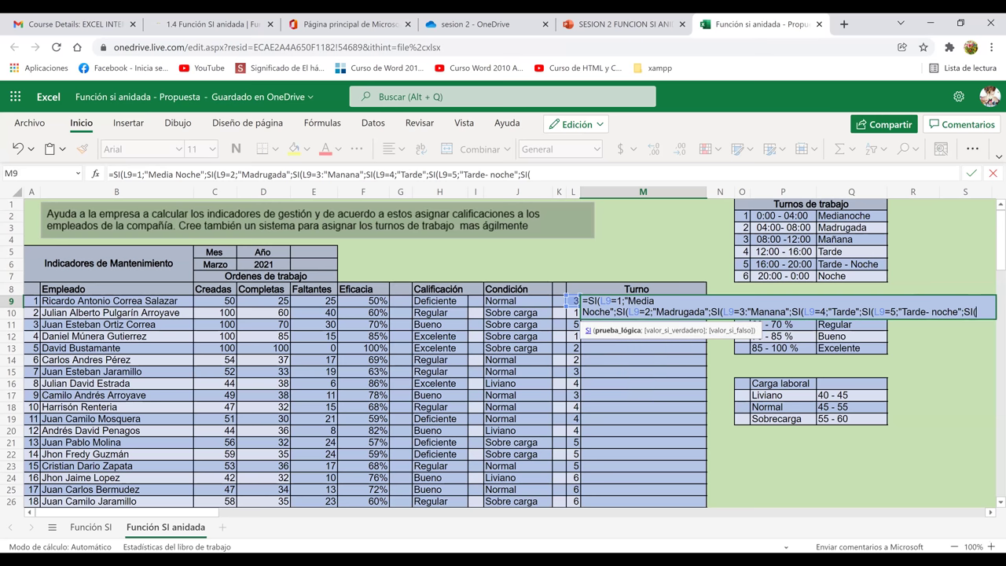
left_click(571, 301)
type("=")
type("6;\"Noch")
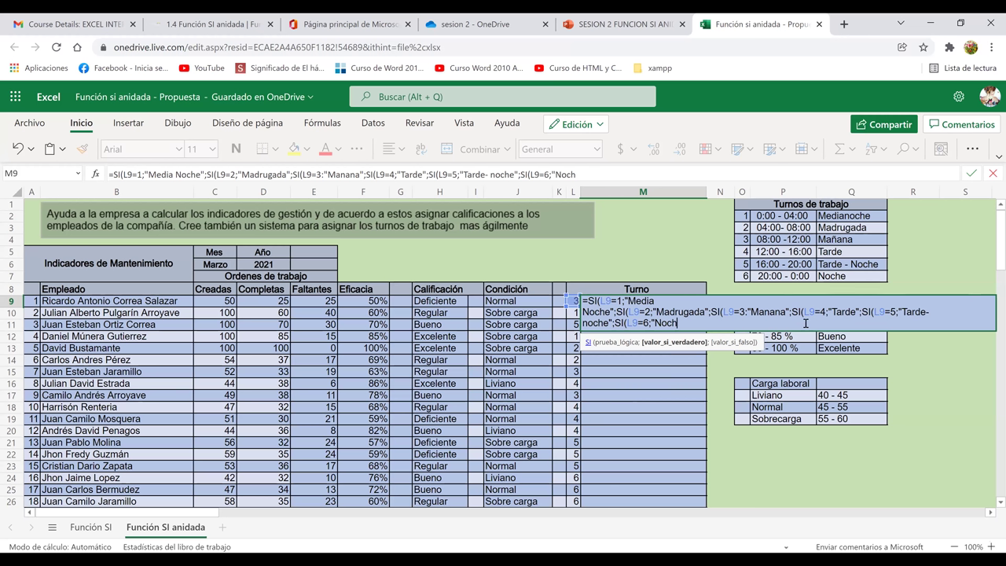
type("e\";")
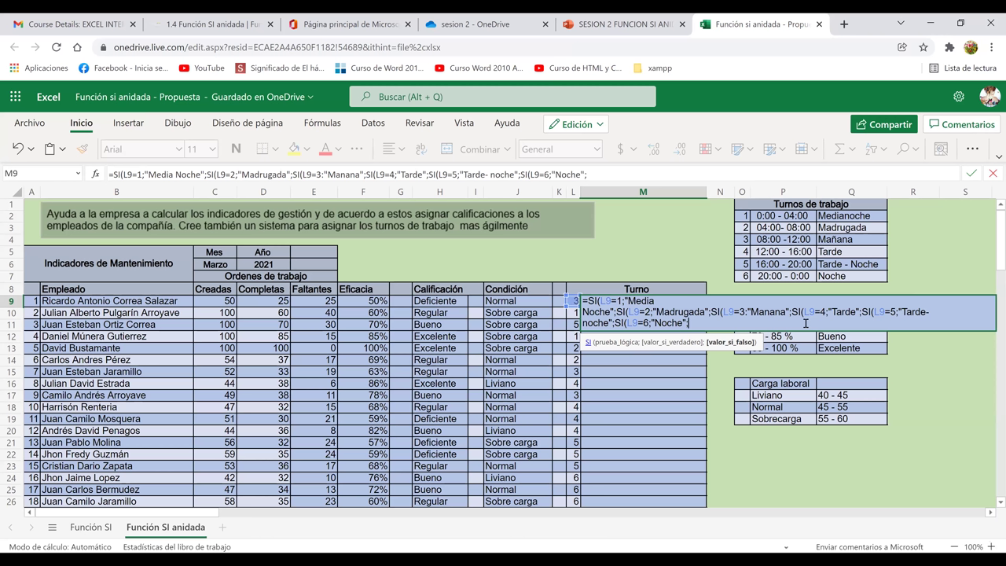
Step: Finish the M9 formula with the fallback text "Verifique los turnos", close all six SI functions and enter it
type("\"Verifique los turnos\"")
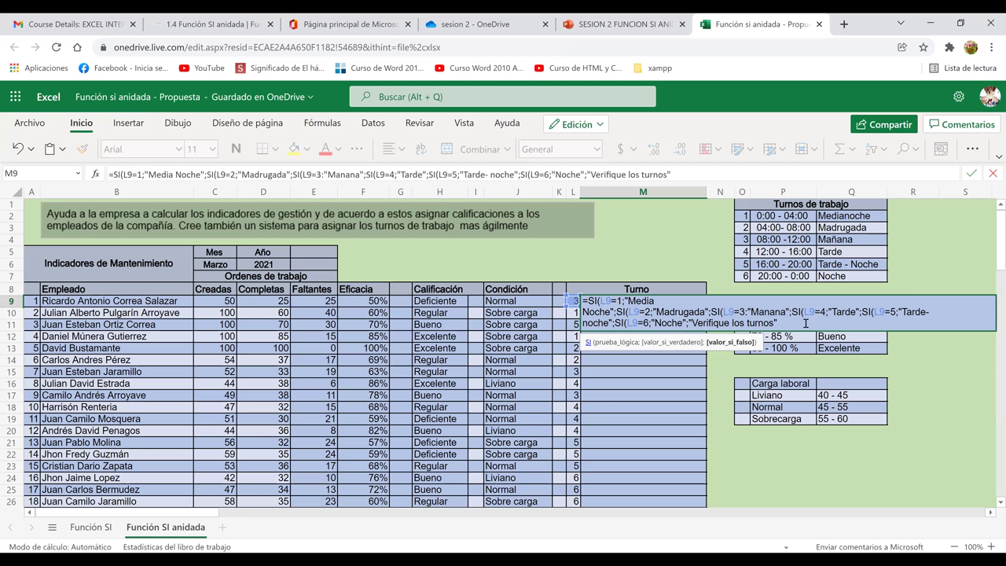
type("))))")
type("))")
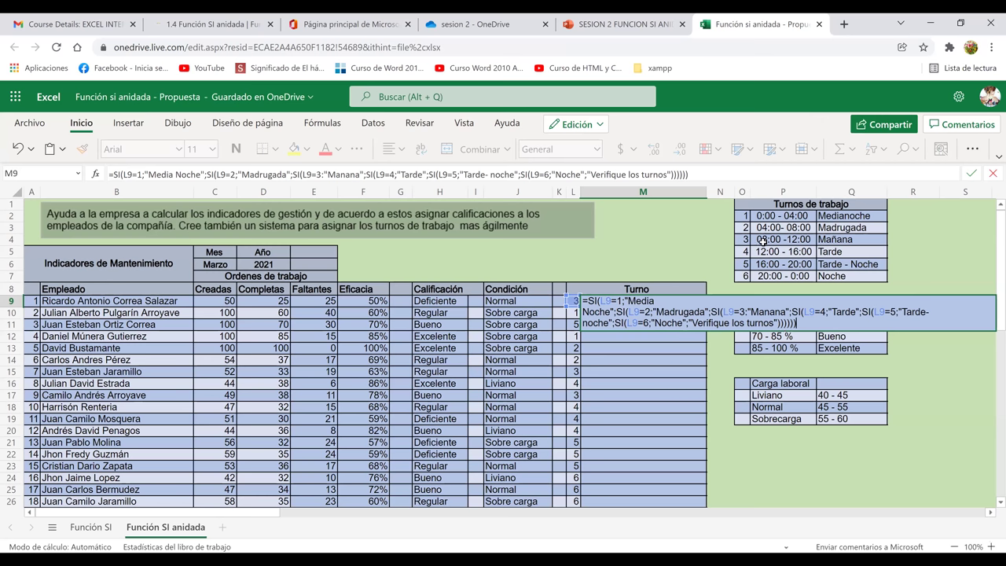
left_click(633, 302)
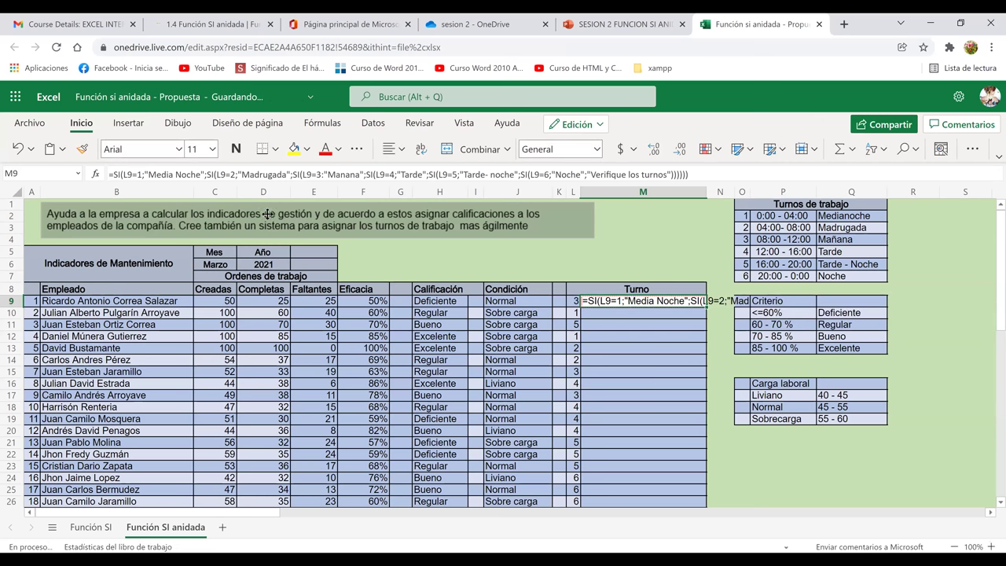
Step: Correct the separator after L9=3 to a semicolon in the M9 formula, and fill the Turno formula down through M28
left_click(110, 174)
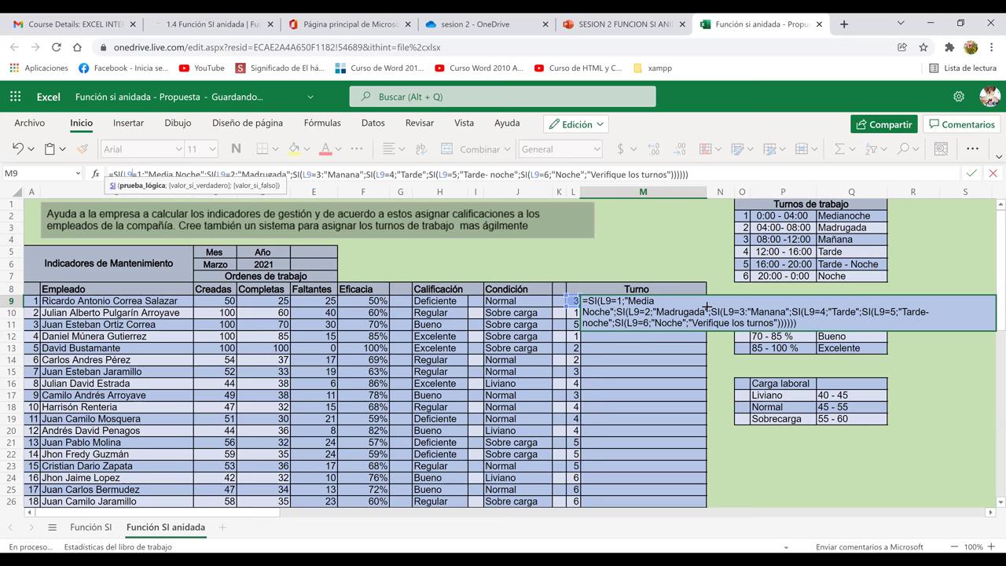
key("ctrl+Return")
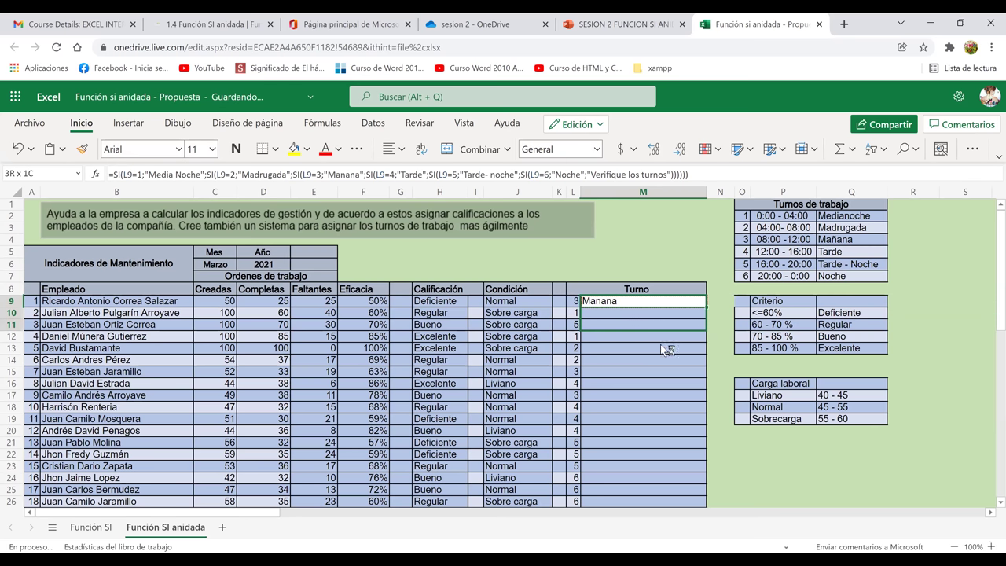
double_click(707, 330)
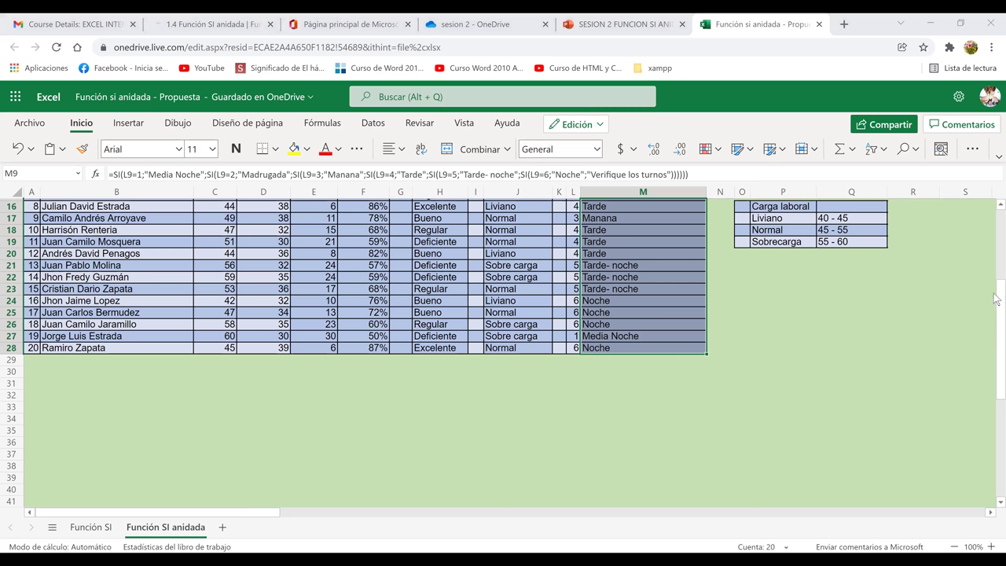
scroll(999, 288, "up", 4)
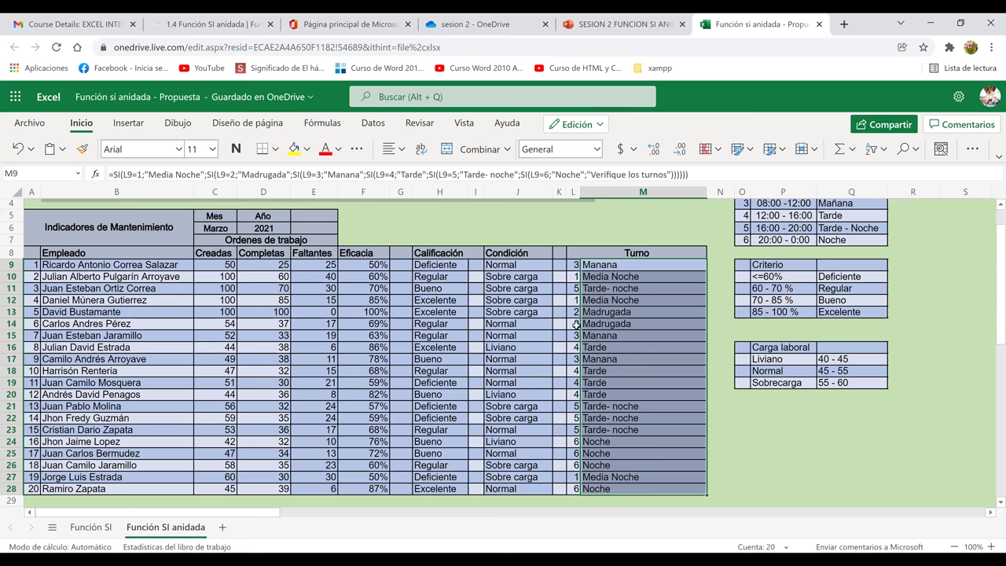
scroll(577, 402, "up", 1)
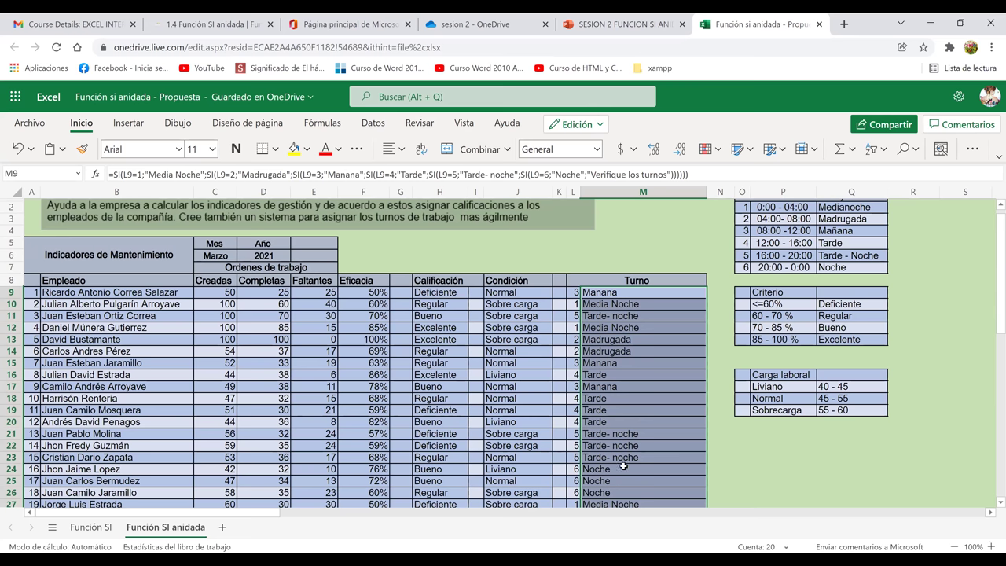
Step: Test the fallback of the Turno formula by changing the shift code in L25 to 7
left_click(573, 480)
type("7")
key("Return")
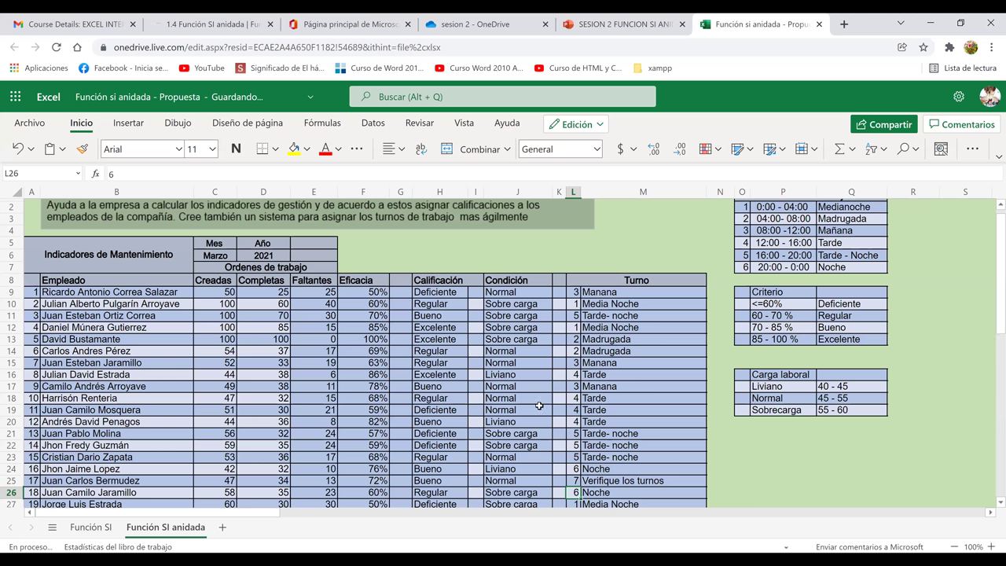
scroll(812, 382, "down", 1)
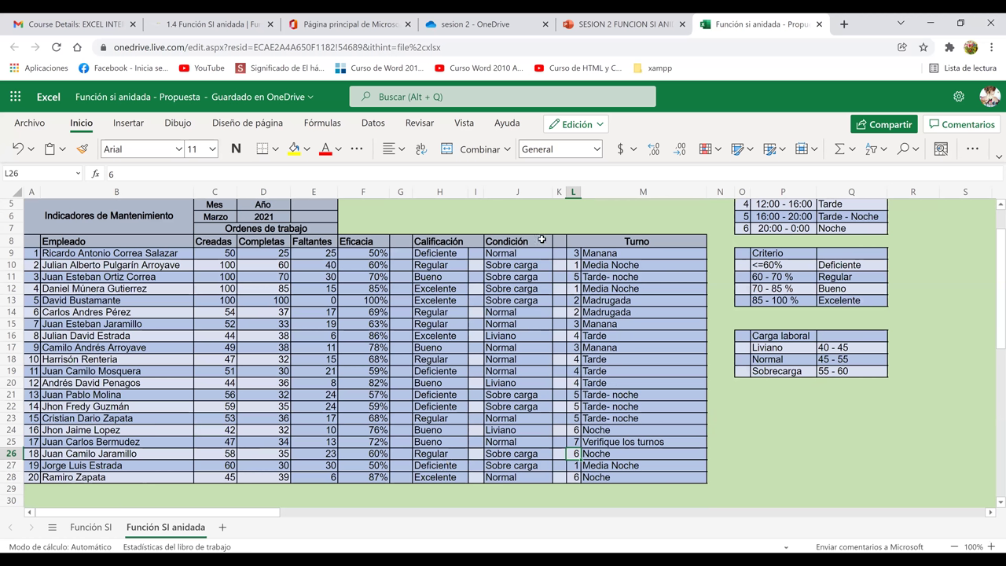
Step: Go to the Función SI sheet and select the first Resultado cell, K5
key("ctrl+alt+Page_Up")
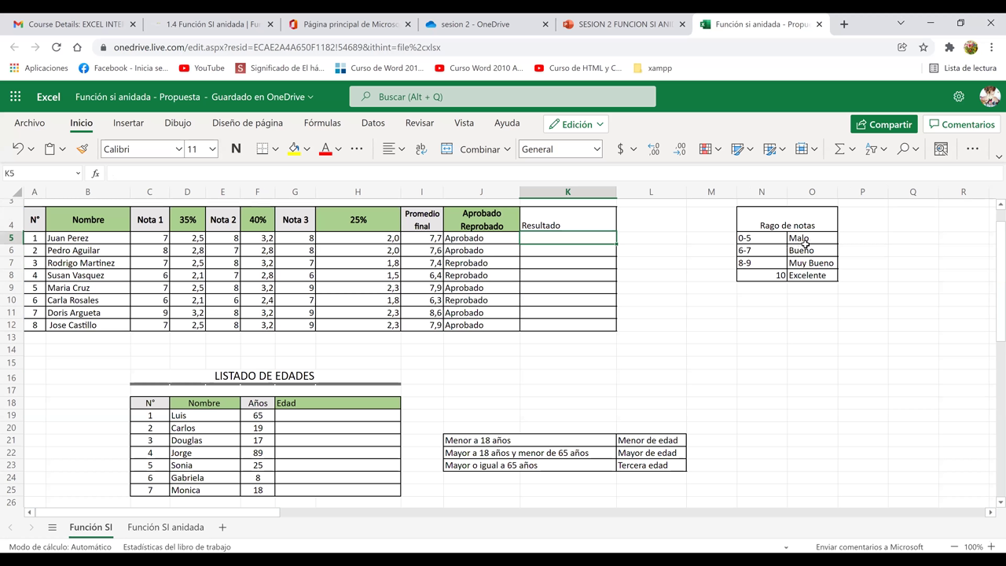